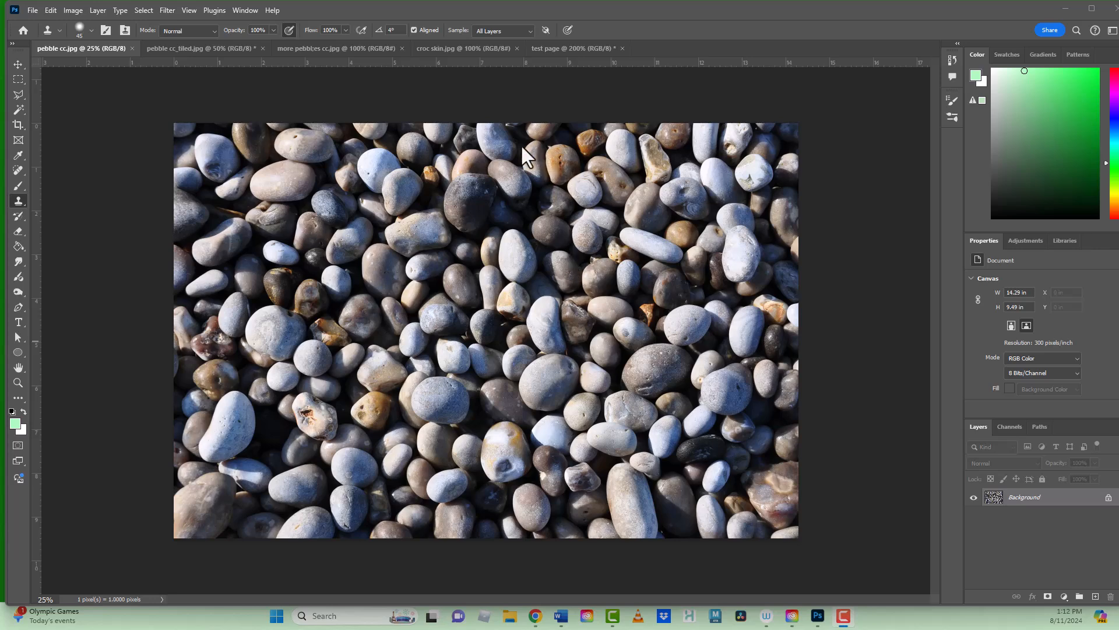
# Step: Switch to Chrome and look through the beach pebbles image results
pyautogui.click(536, 616)
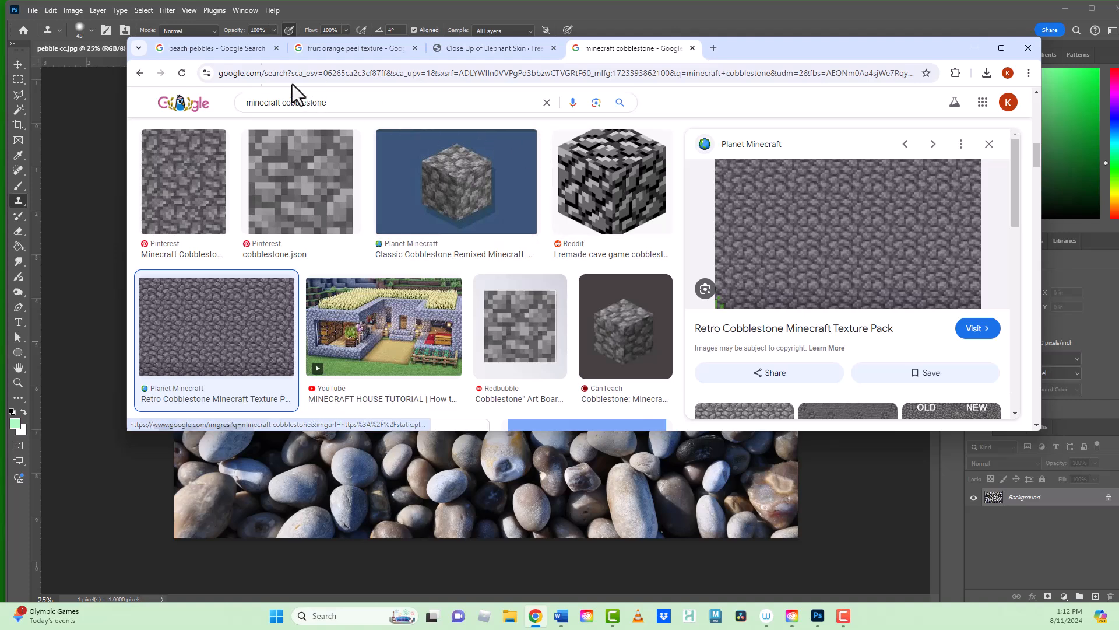
pyautogui.moveTo(204, 53)
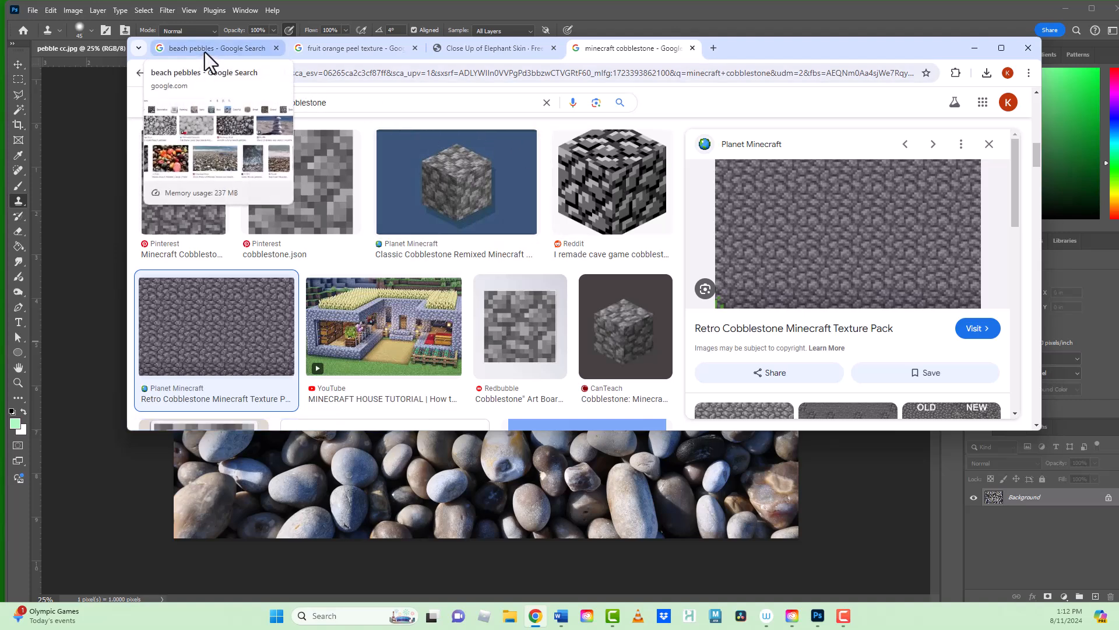
pyautogui.click(205, 51)
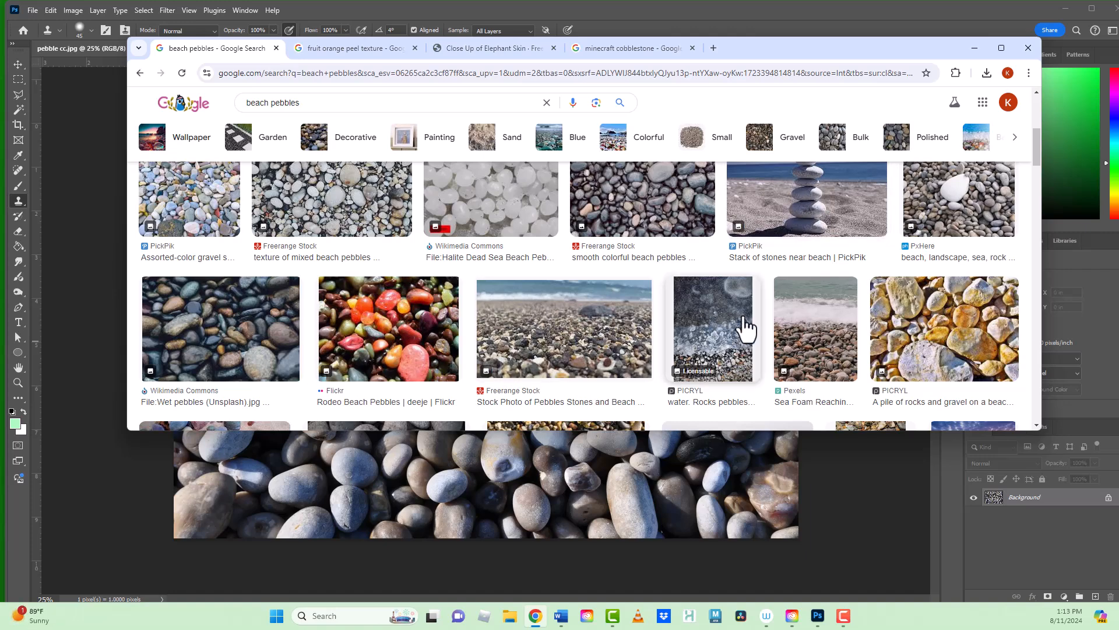
pyautogui.scroll(-3, 590, 334)
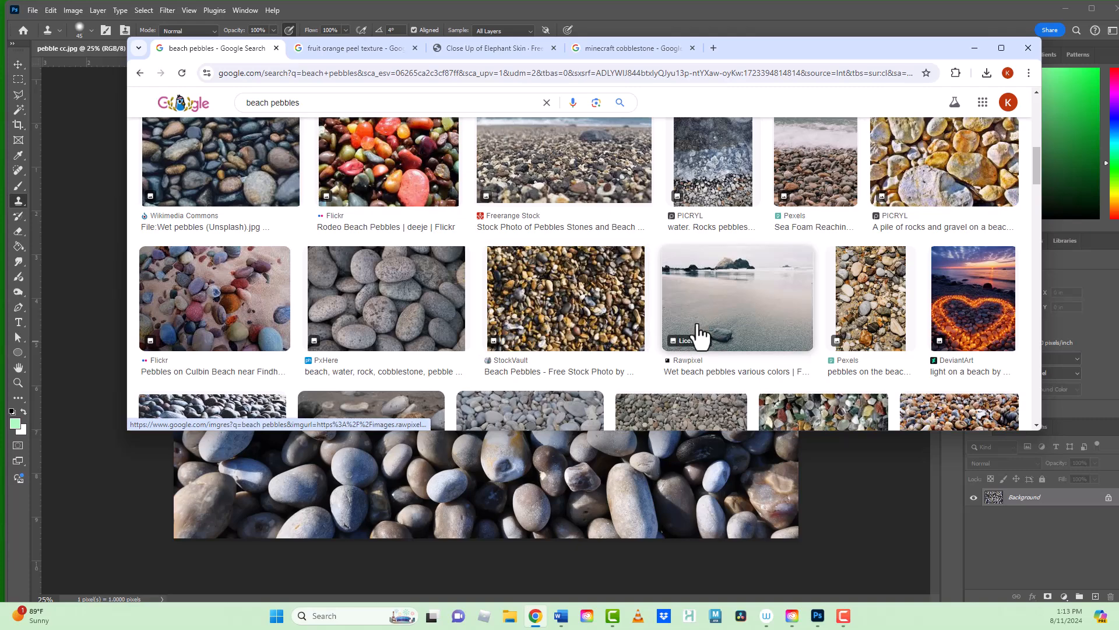
pyautogui.scroll(4, 595, 304)
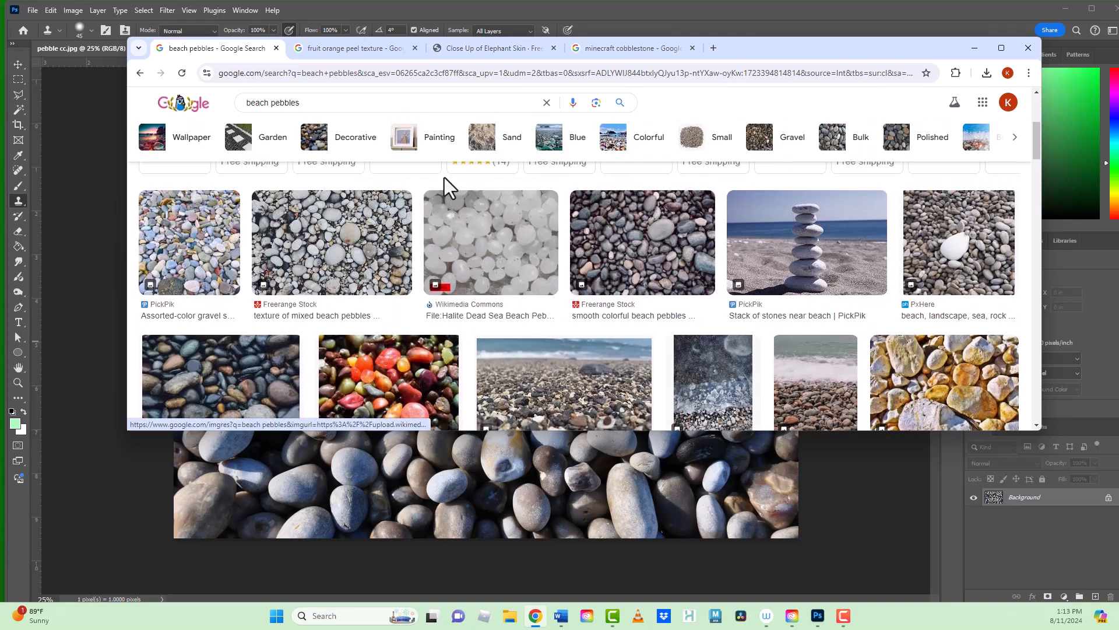
# Step: Refine the Google image search to "beach pebbles texture"
pyautogui.click(314, 104)
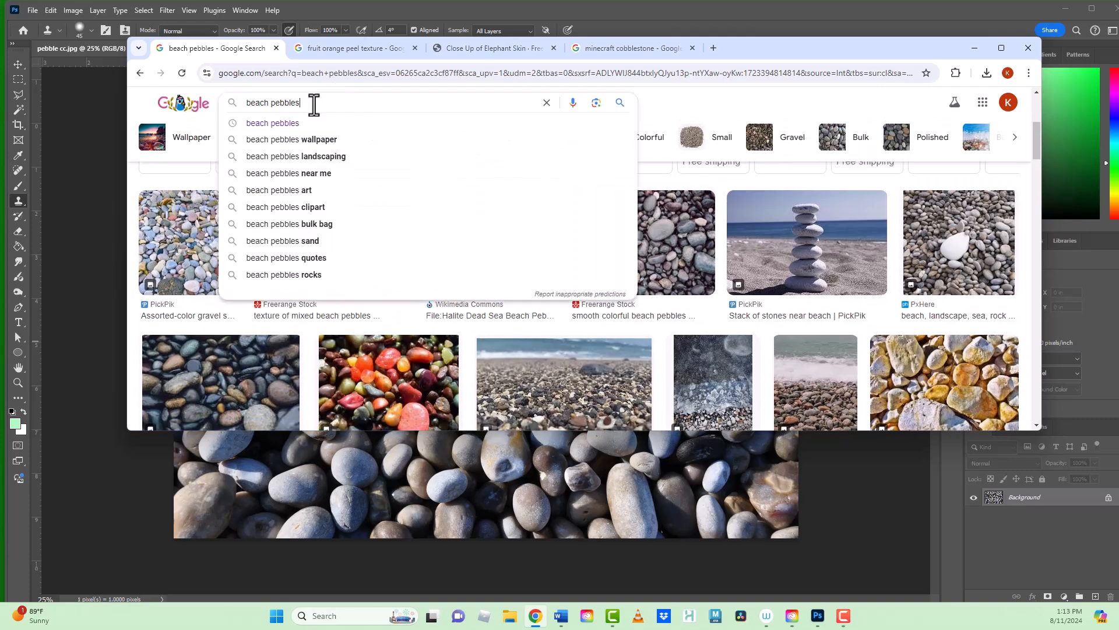
pyautogui.write('texture')
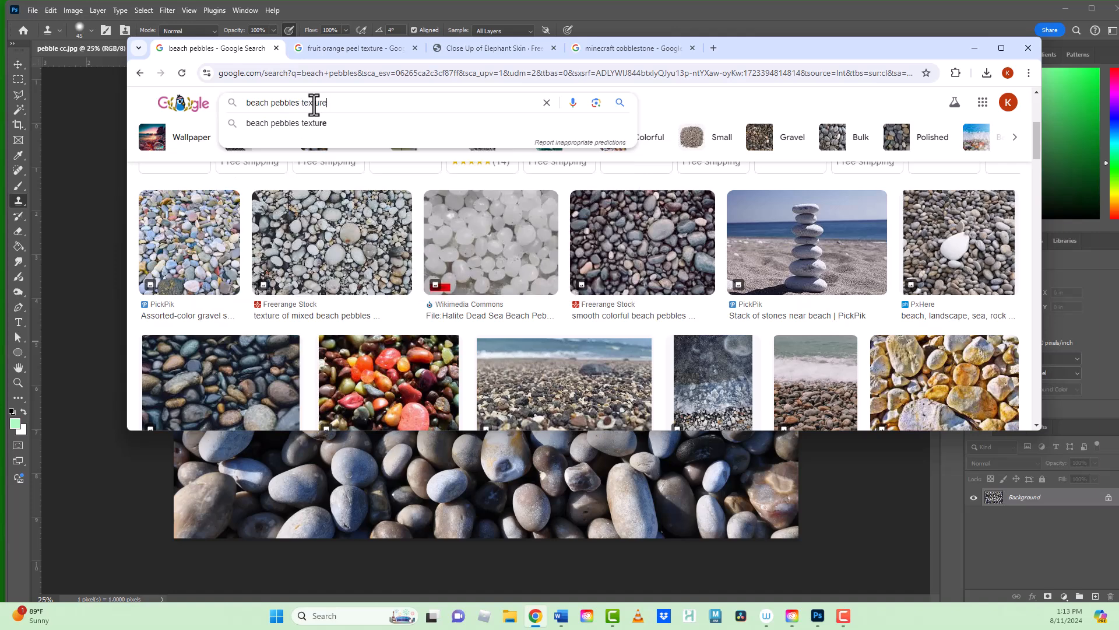
pyautogui.press('Return')
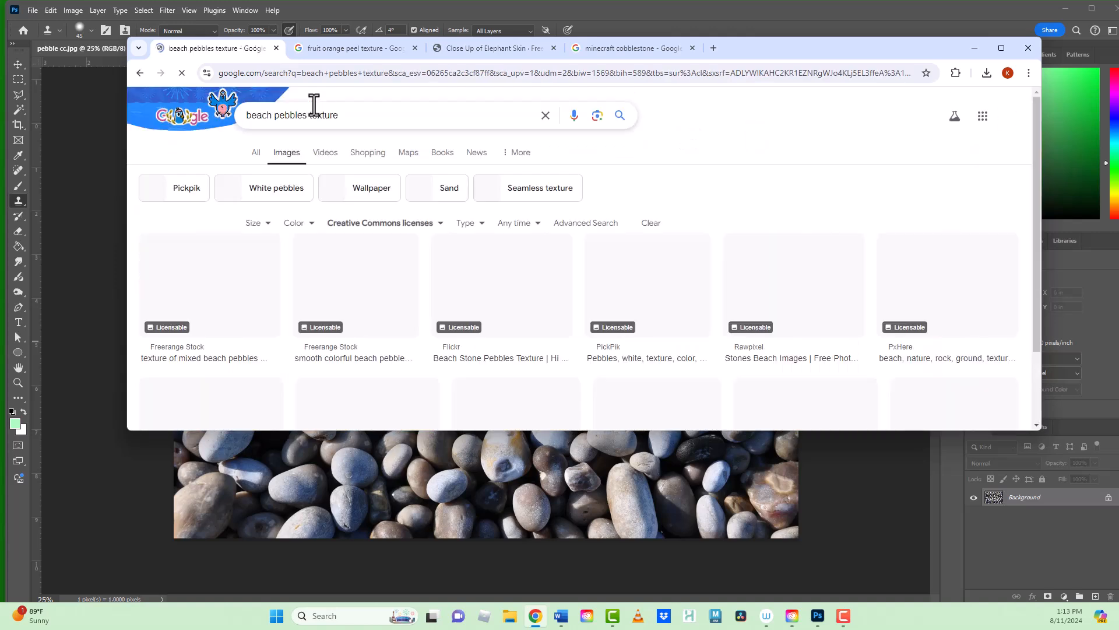
# Step: Examine the beach pebbles texture image results for evenly covered stone surfaces suitable as a texture source
pyautogui.scroll(-2, 712, 324)
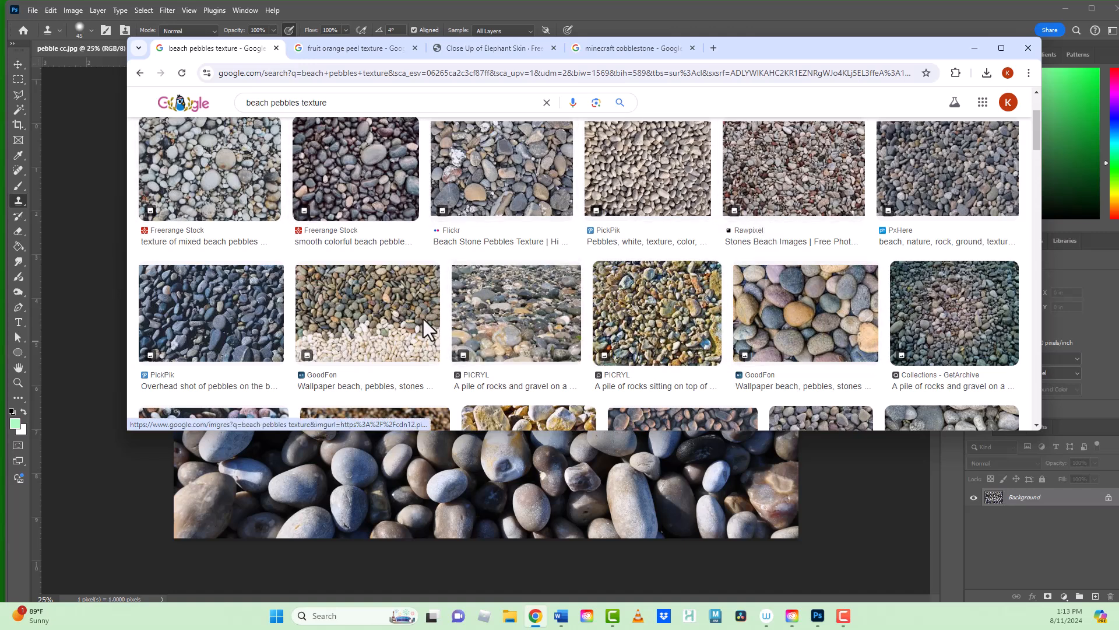
pyautogui.scroll(-1, 758, 313)
pyautogui.scroll(3, 758, 313)
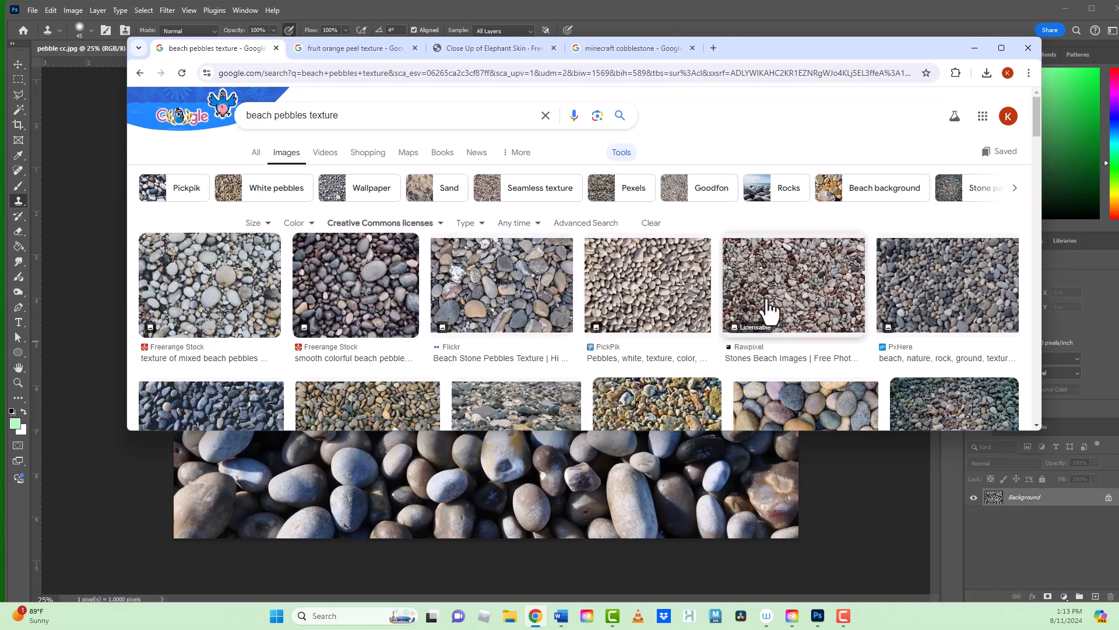
pyautogui.scroll(-2, 763, 313)
pyautogui.scroll(-4, 765, 314)
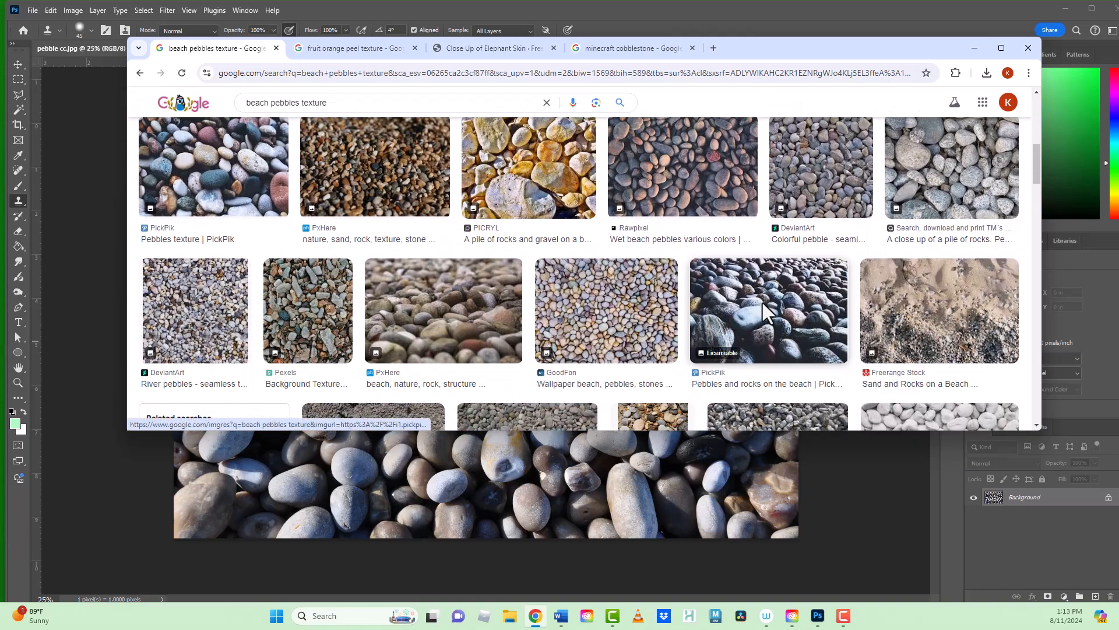
pyautogui.scroll(-3, 764, 306)
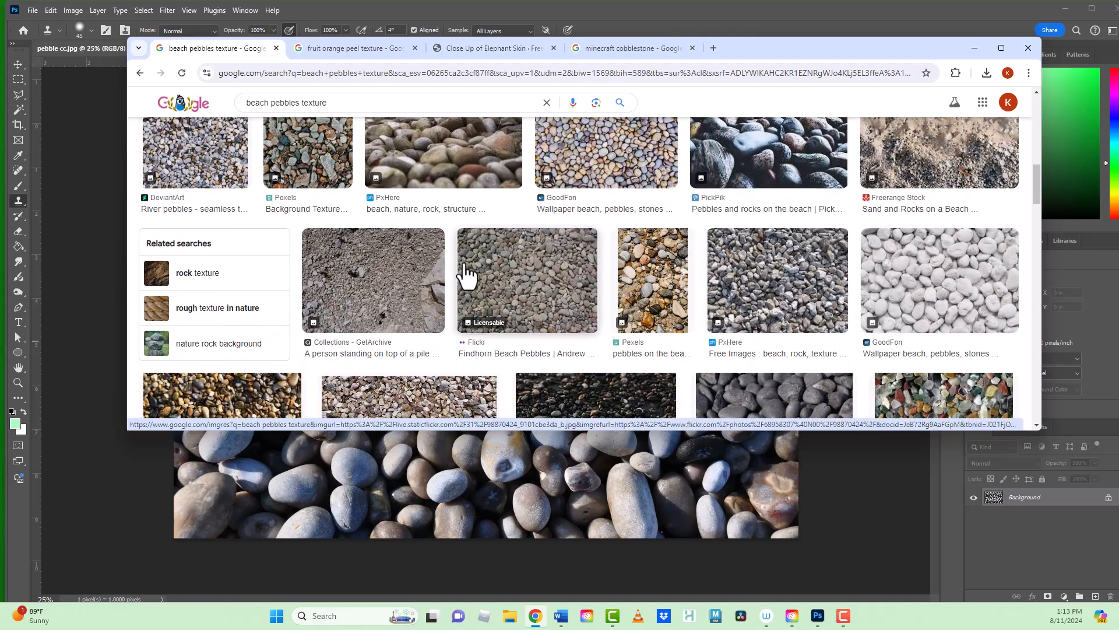
pyautogui.scroll(-3, 641, 300)
pyautogui.scroll(5, 745, 325)
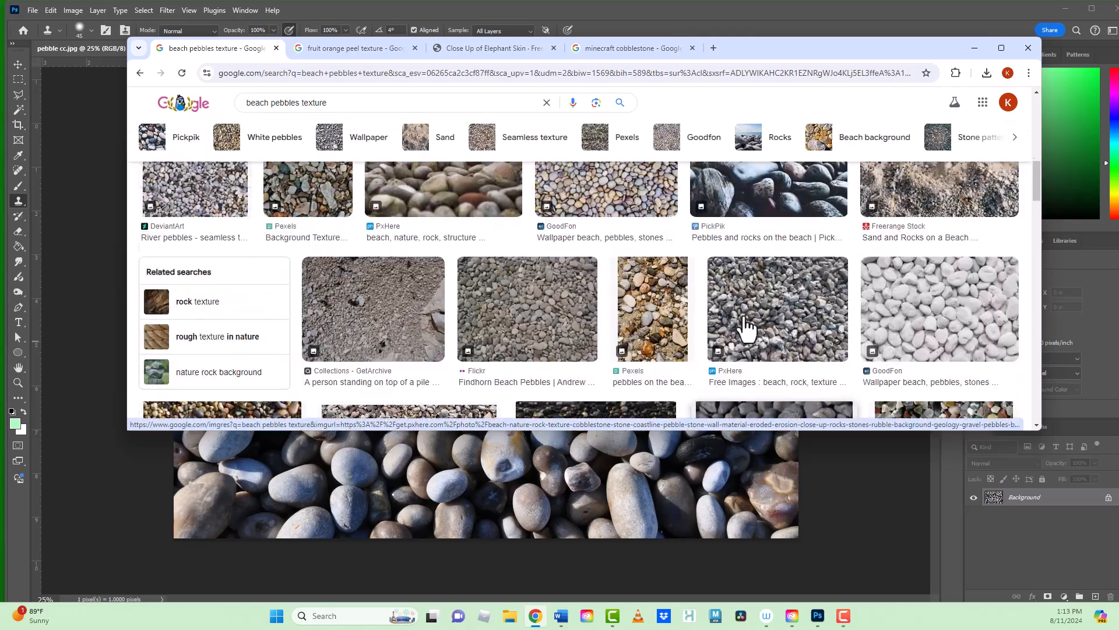
pyautogui.scroll(5, 744, 325)
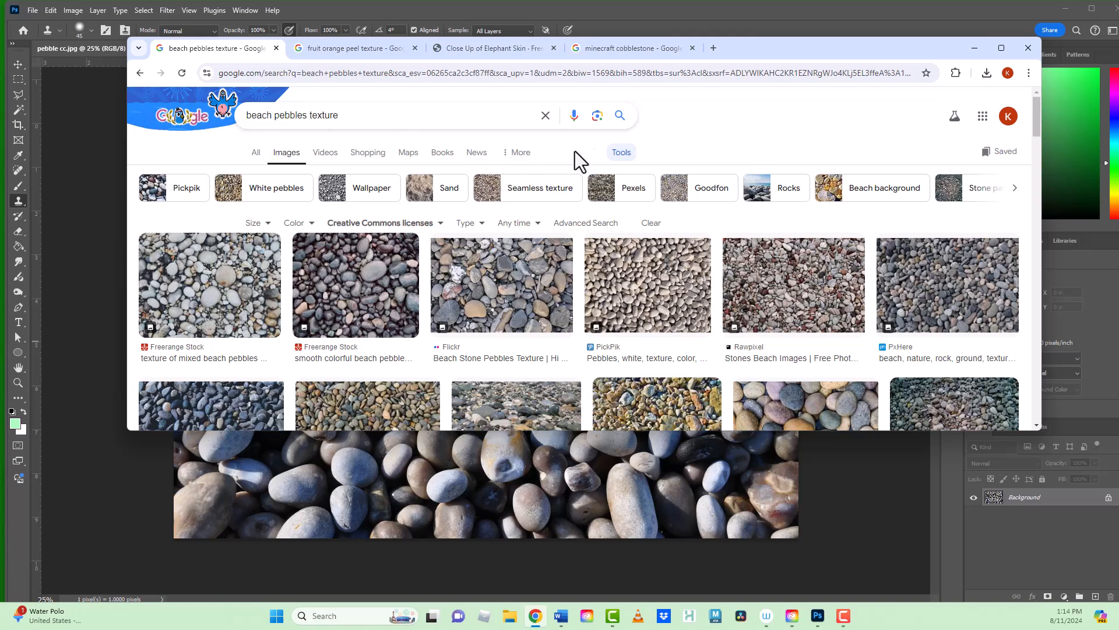
# Step: Show the search tools' usage-rights options for filtering the images by license
pyautogui.click(622, 158)
pyautogui.click(621, 155)
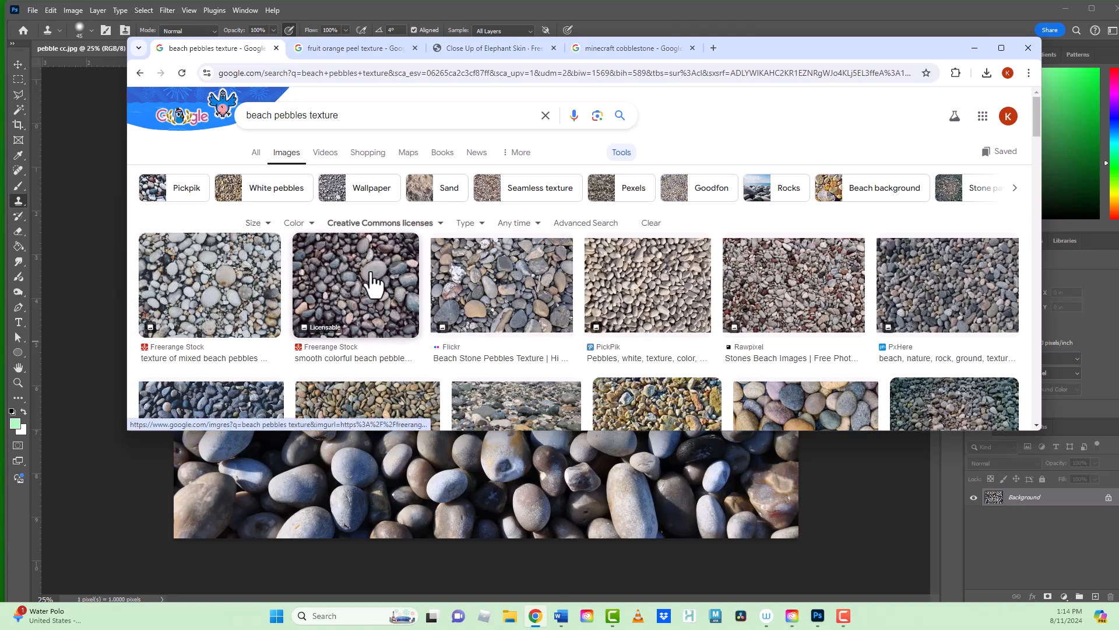
pyautogui.click(440, 224)
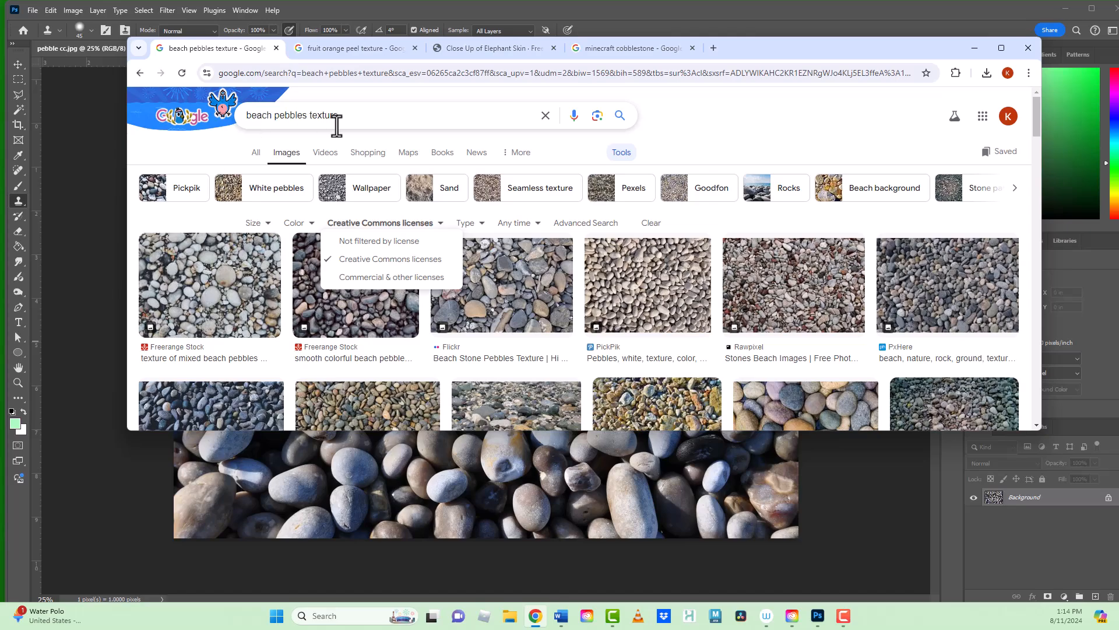
# Step: Look further down the Creative Commons pebble texture results and return to the beginning of the list
pyautogui.scroll(-6, 706, 319)
pyautogui.scroll(-6, 705, 315)
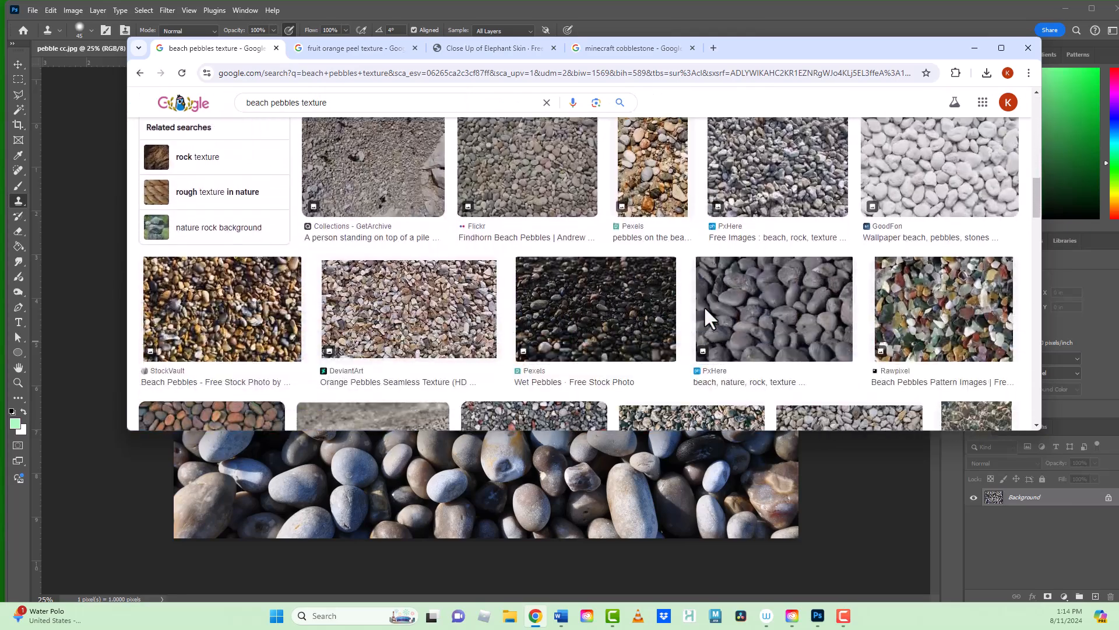
pyautogui.scroll(-1, 705, 315)
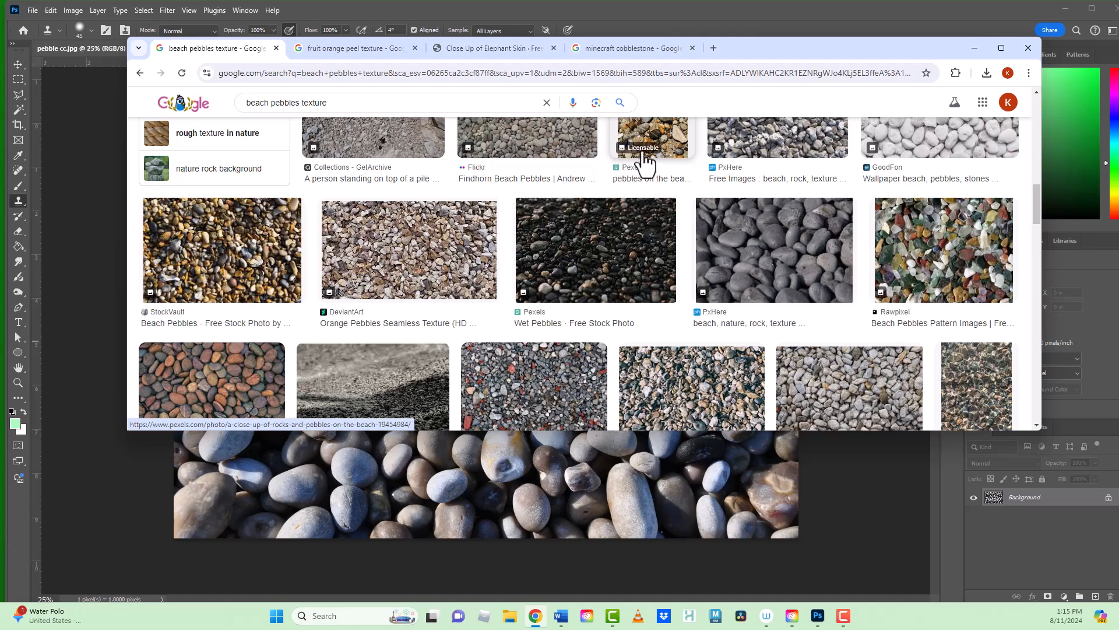
pyautogui.scroll(-1, 866, 322)
pyautogui.scroll(-3, 867, 332)
pyautogui.scroll(-3, 820, 340)
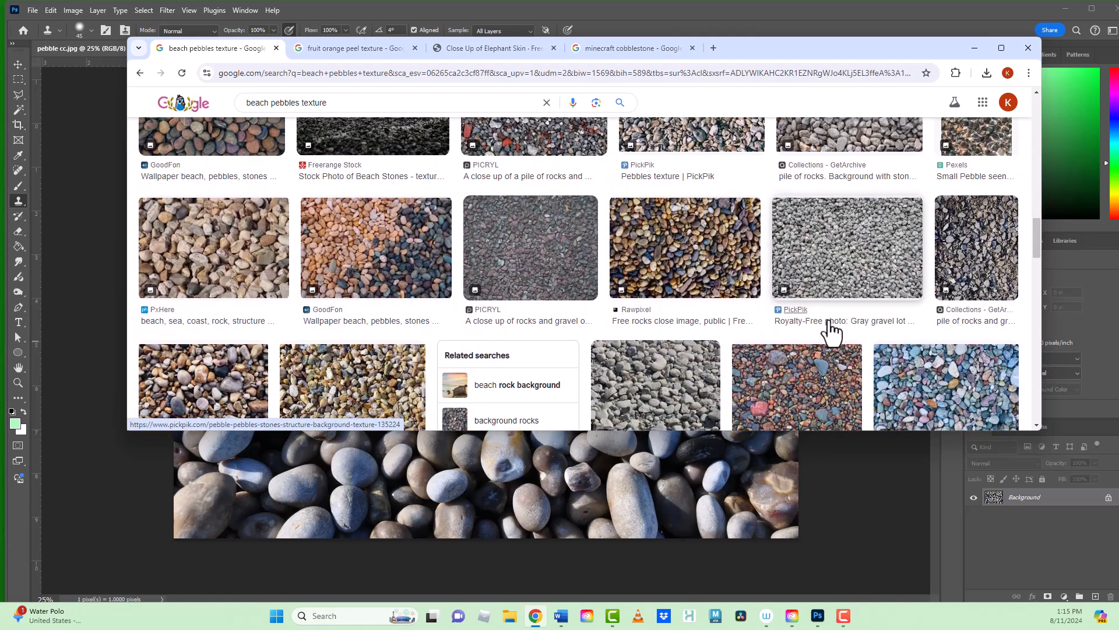
pyautogui.scroll(10, 830, 332)
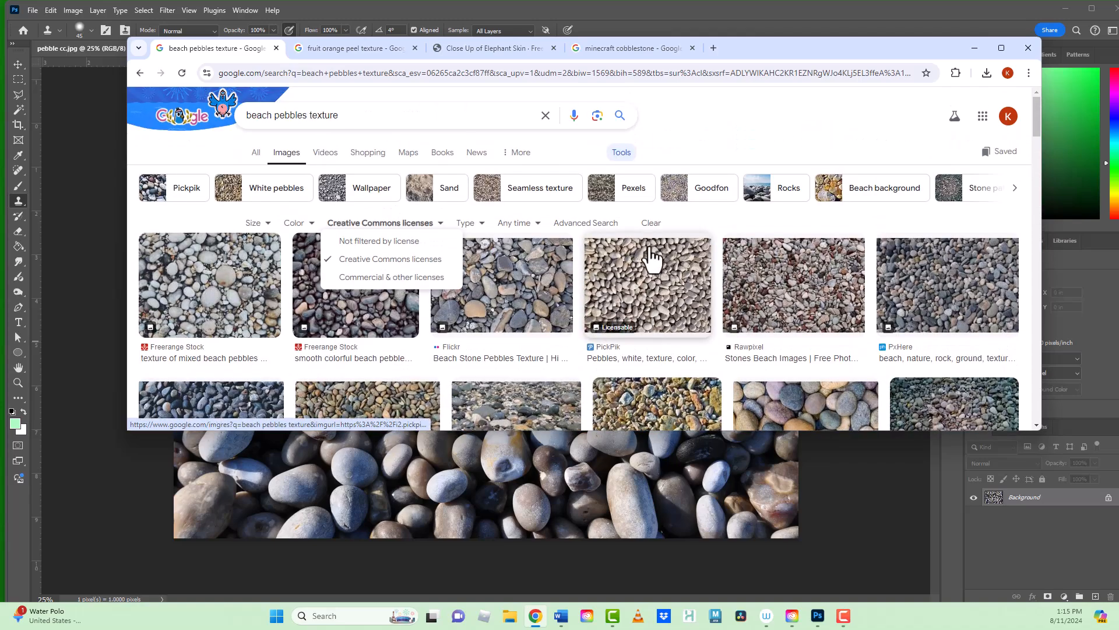
# Step: View the fruit orange peel texture results and the Pexels elephant skin photo, ending back on the beach pebbles texture results
pyautogui.click(353, 53)
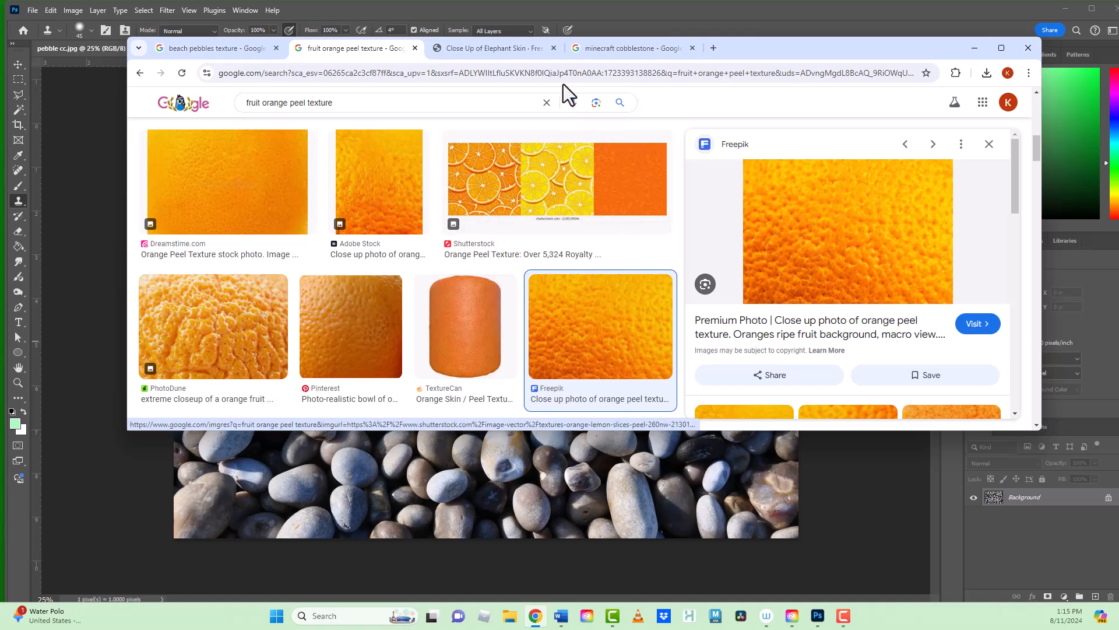
pyautogui.click(484, 51)
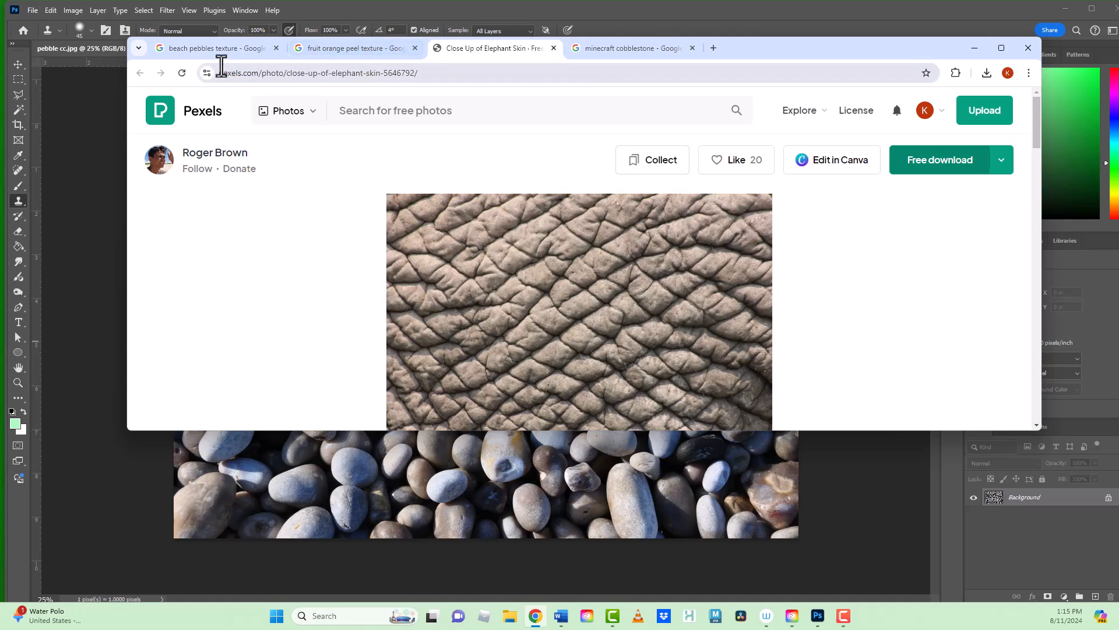
pyautogui.click(208, 50)
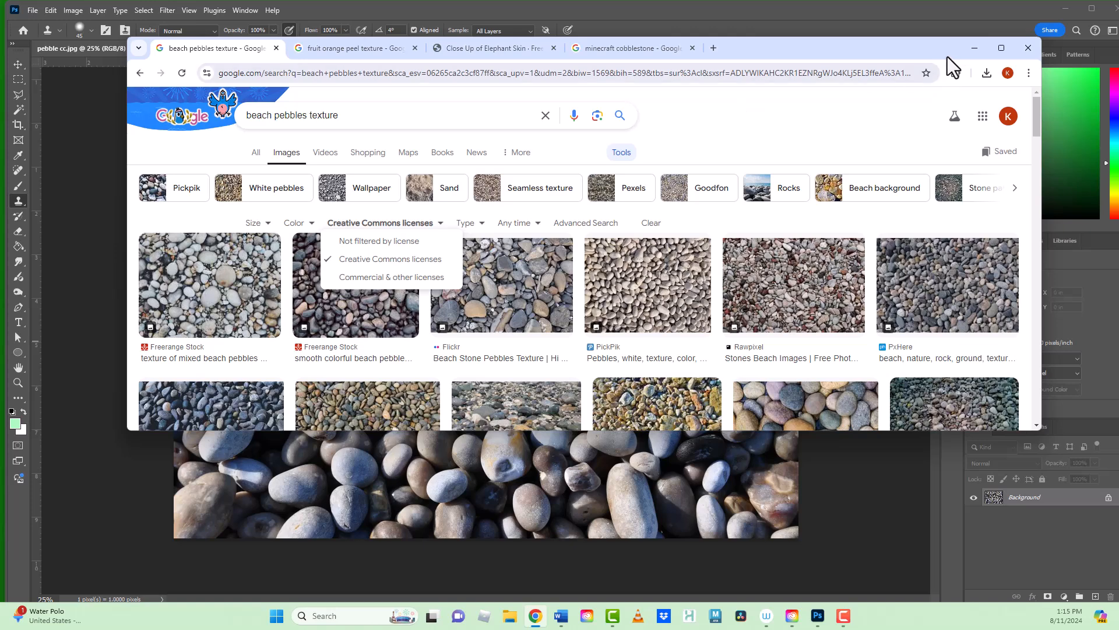
# Step: Switch to Photoshop and resize the pebble cc.jpg image to a width of 1500 pixels with proportions linked
pyautogui.click(911, 8)
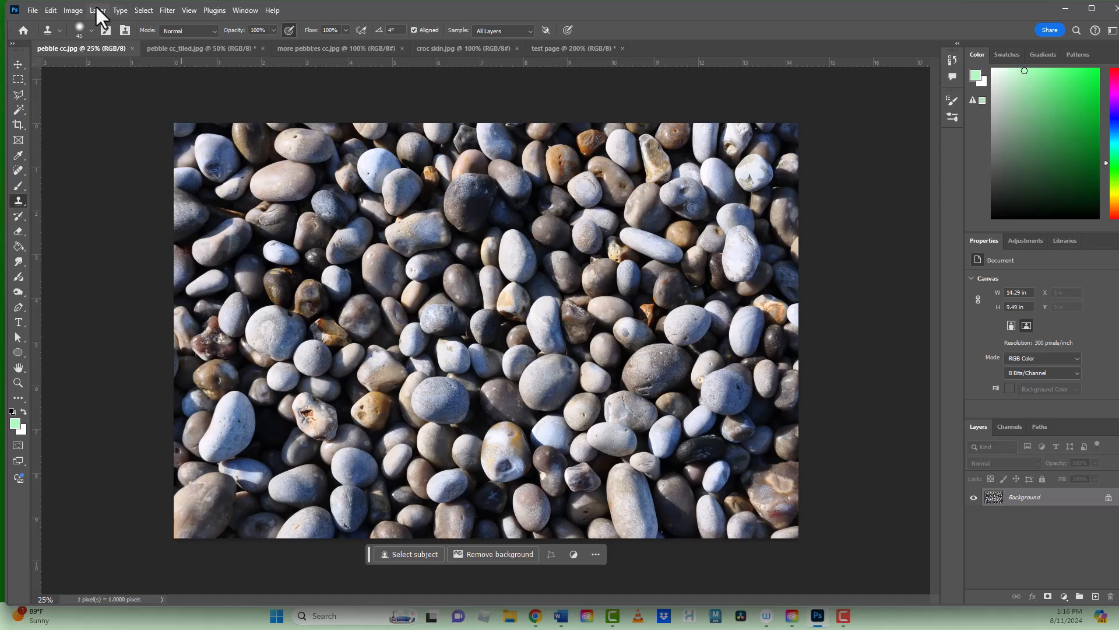
pyautogui.click(75, 10)
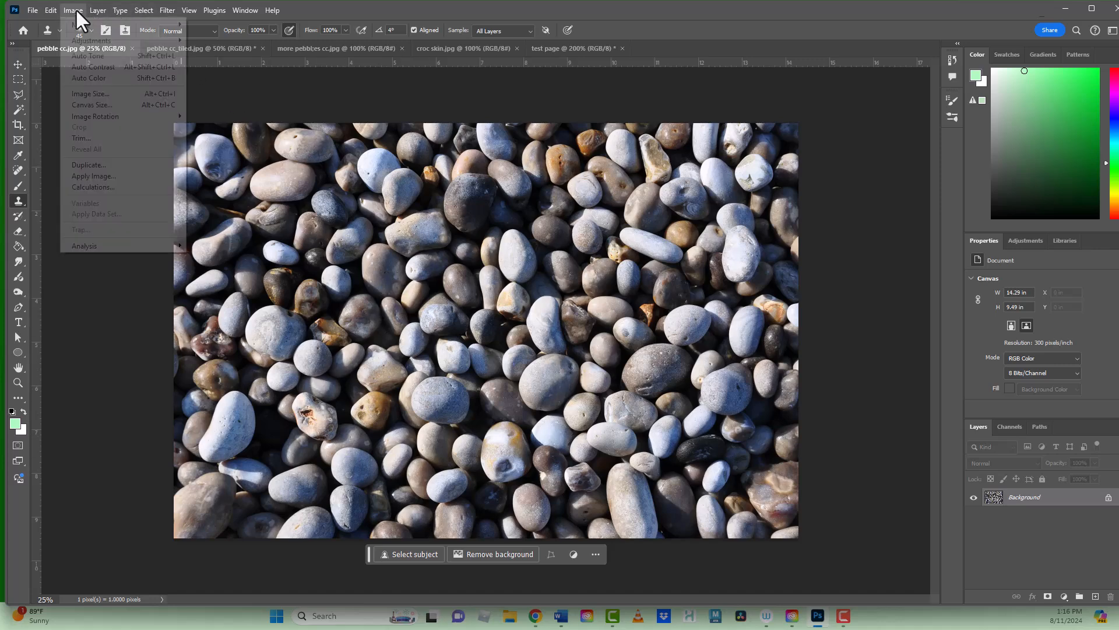
pyautogui.click(97, 94)
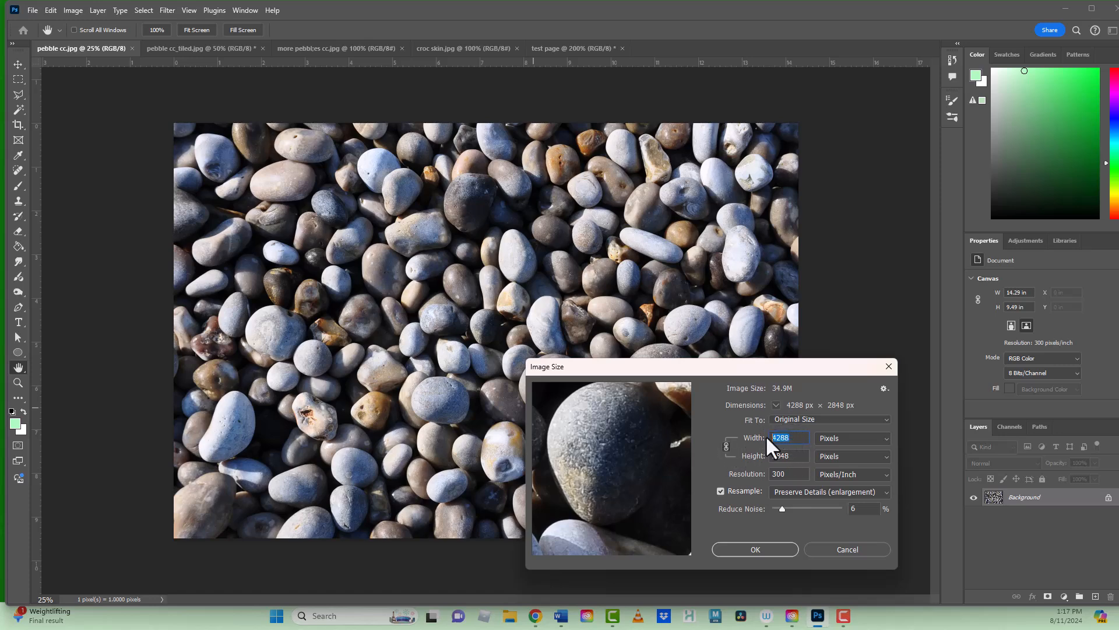
pyautogui.write('1')
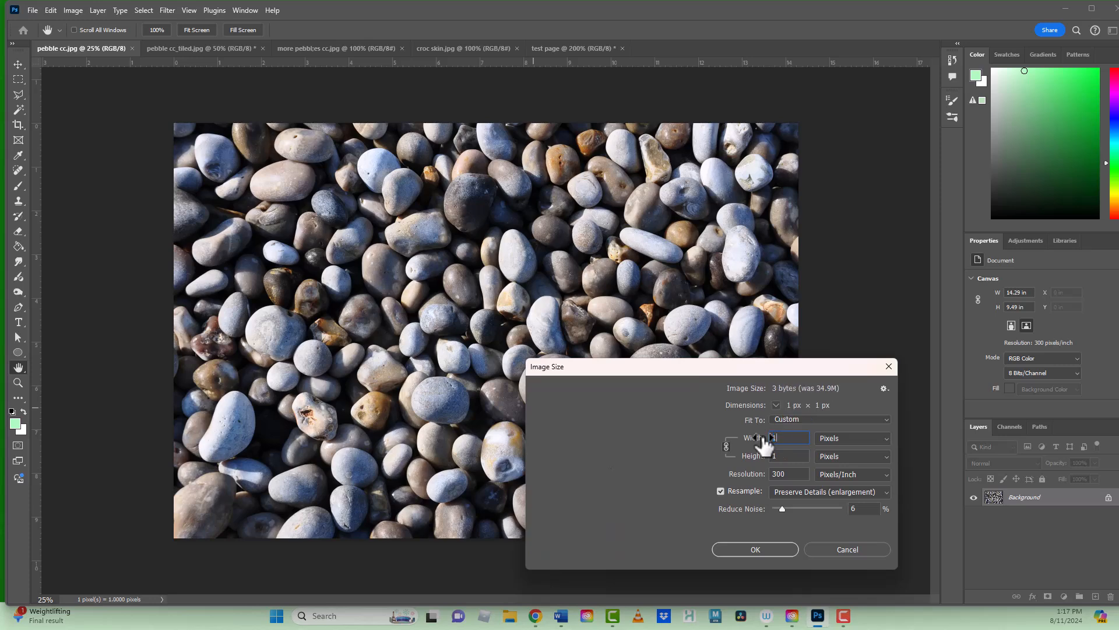
pyautogui.write('500')
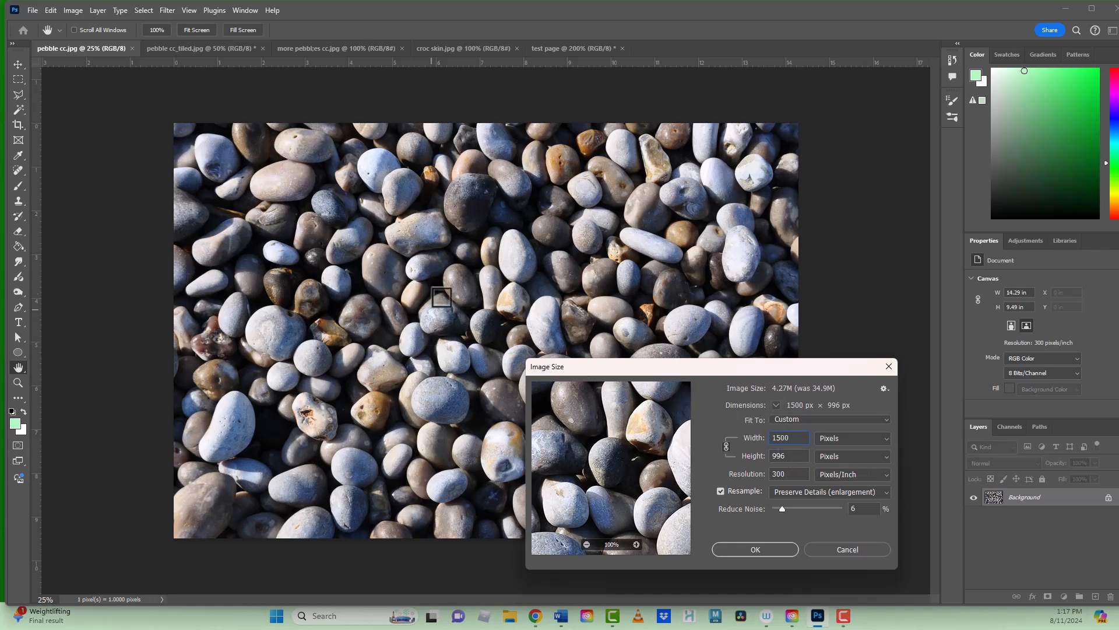
pyautogui.click(760, 548)
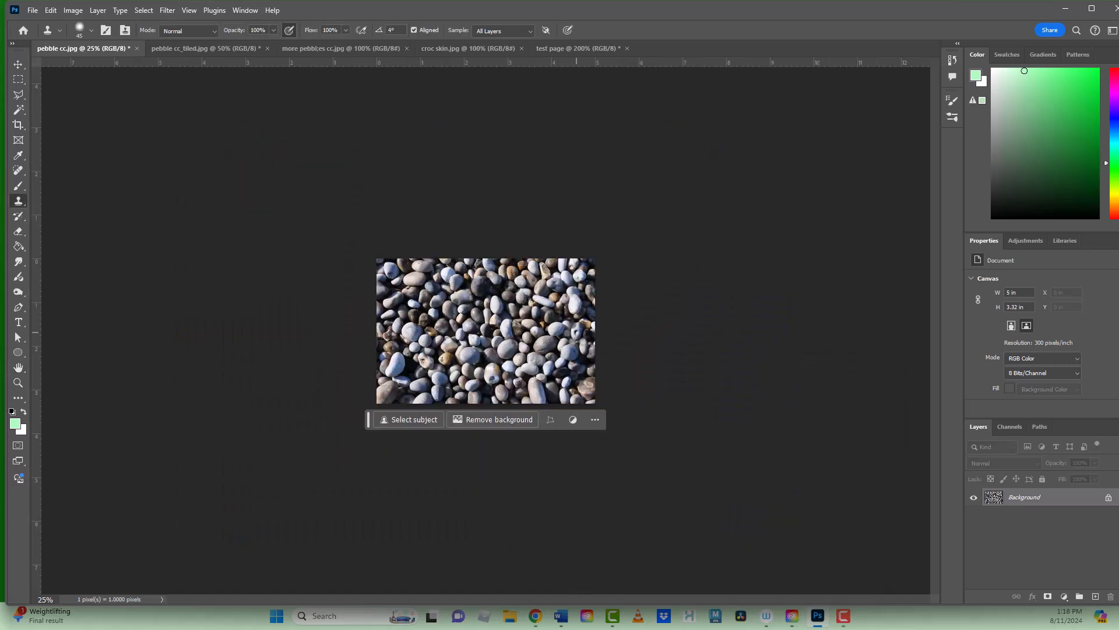
# Step: Set the pebble cc.jpg canvas size to 900 by 900 pixels around the centre anchor, accepting the clipping
pyautogui.hotkey('ctrl', '+')
pyautogui.hotkey('ctrl', '+')
pyautogui.hotkey('ctrl', '+')
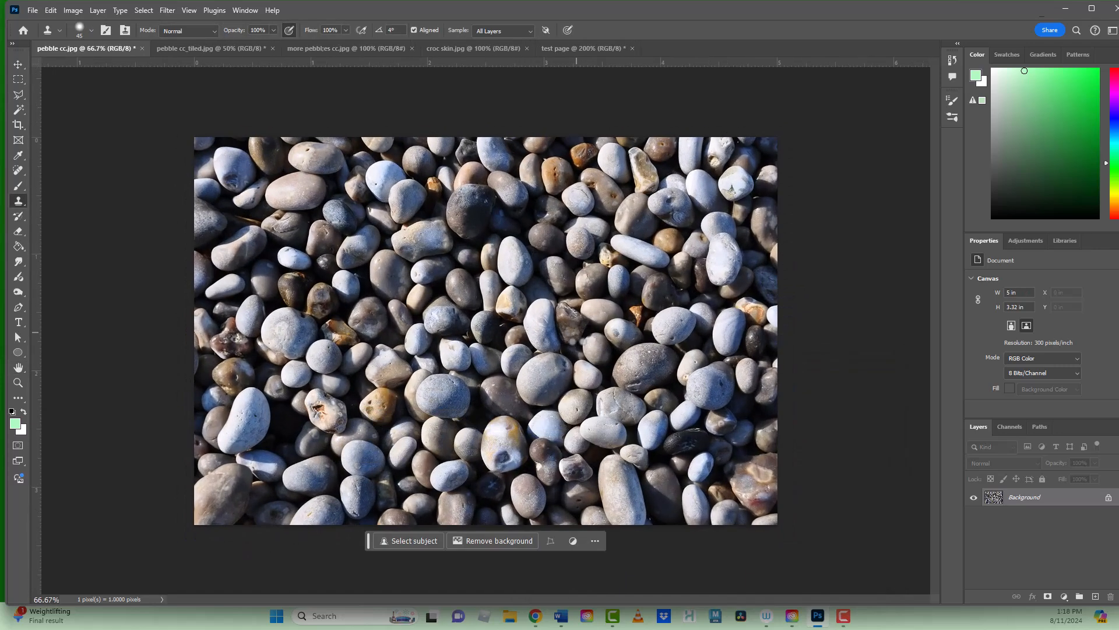
pyautogui.hotkey('ctrl', '+')
pyautogui.hotkey('ctrl', '-')
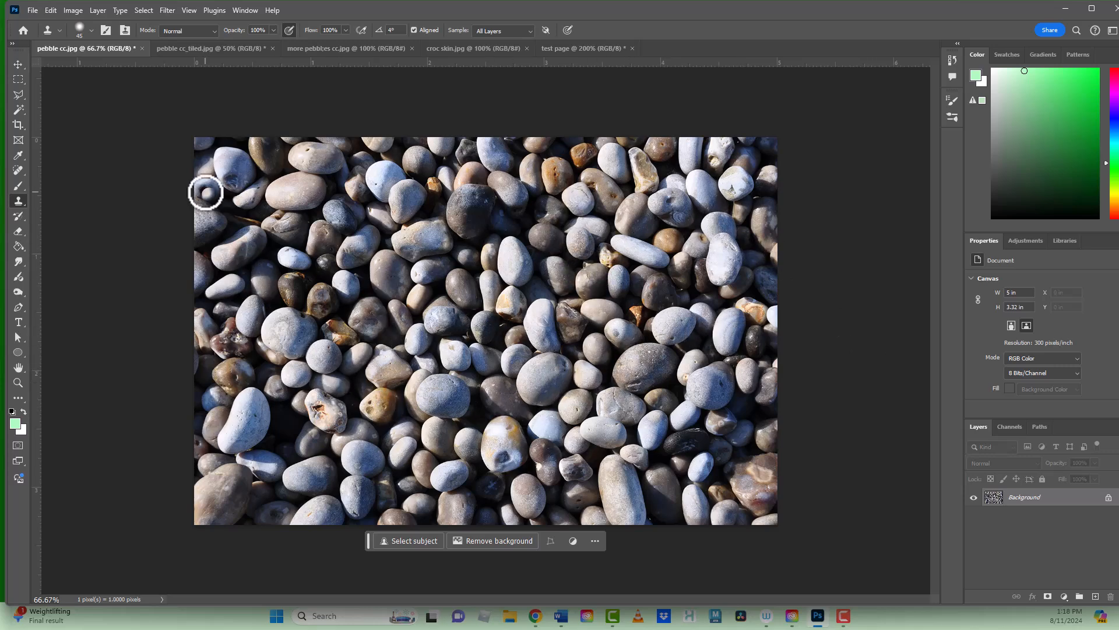
pyautogui.click(76, 8)
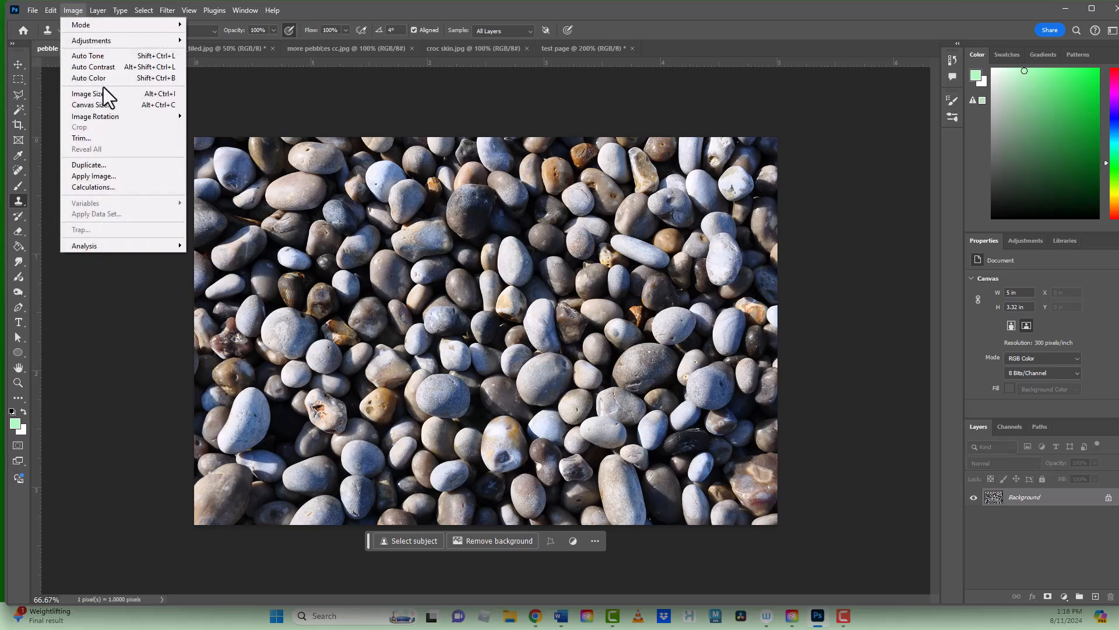
pyautogui.click(104, 106)
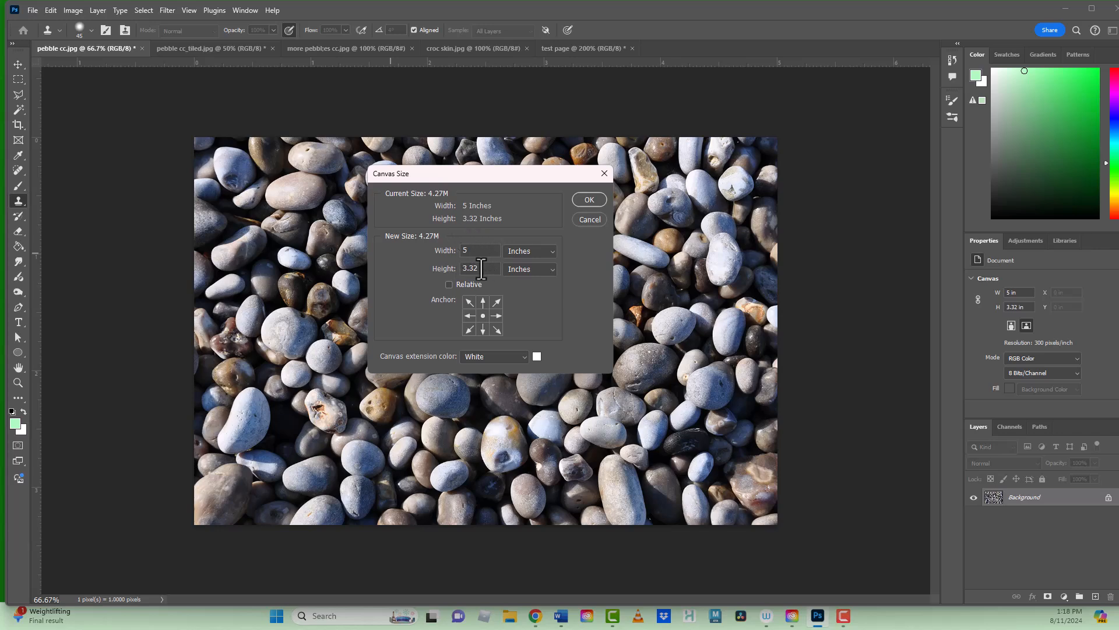
pyautogui.click(551, 250)
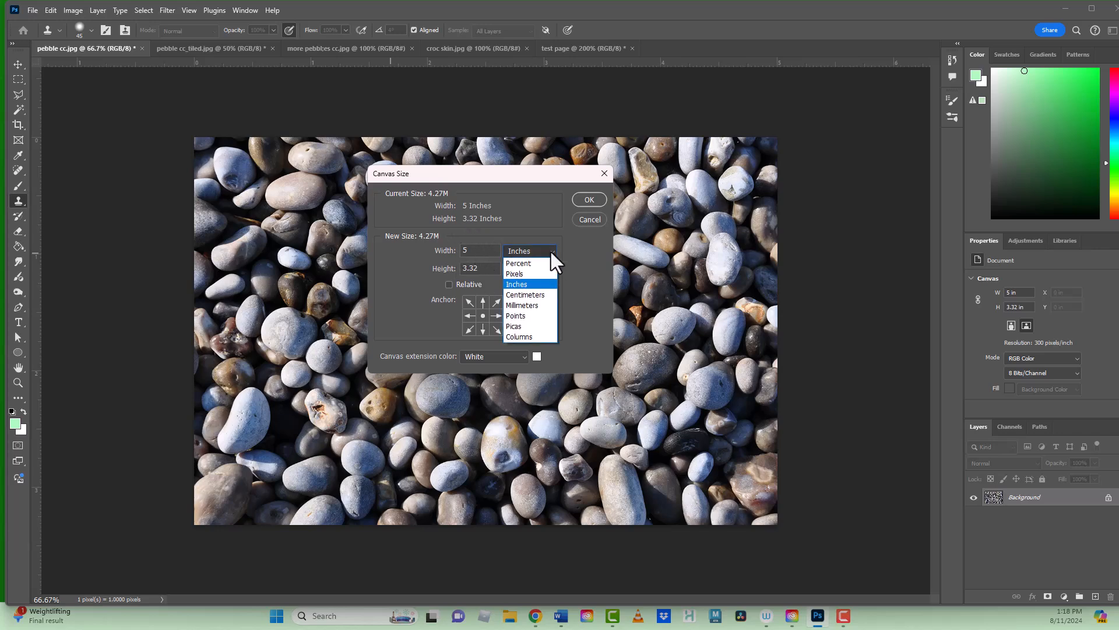
pyautogui.click(547, 271)
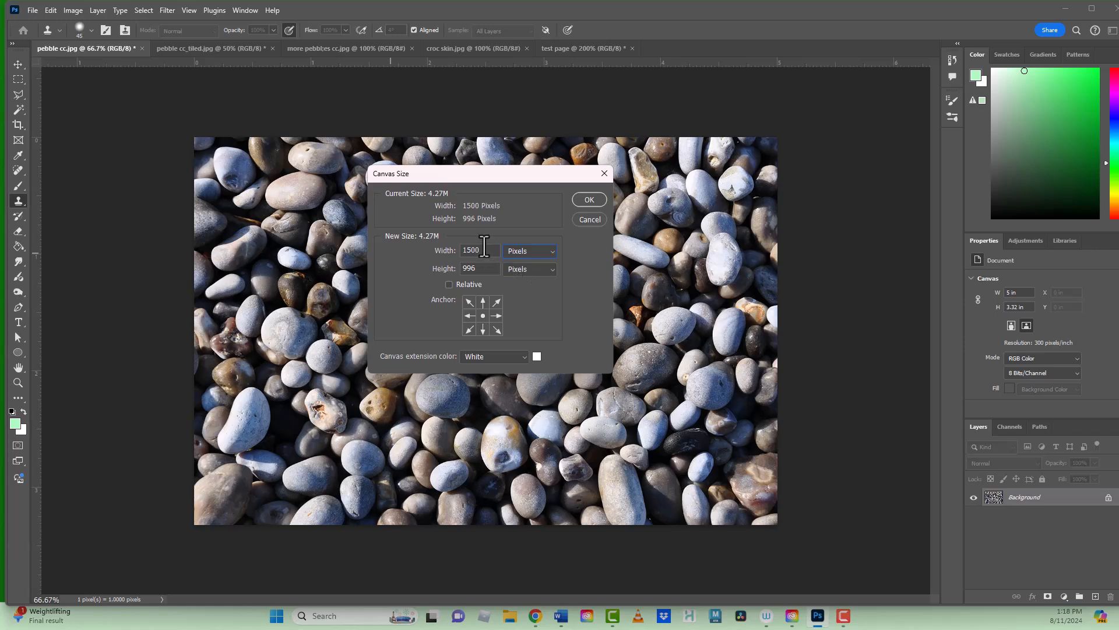
pyautogui.click(465, 268)
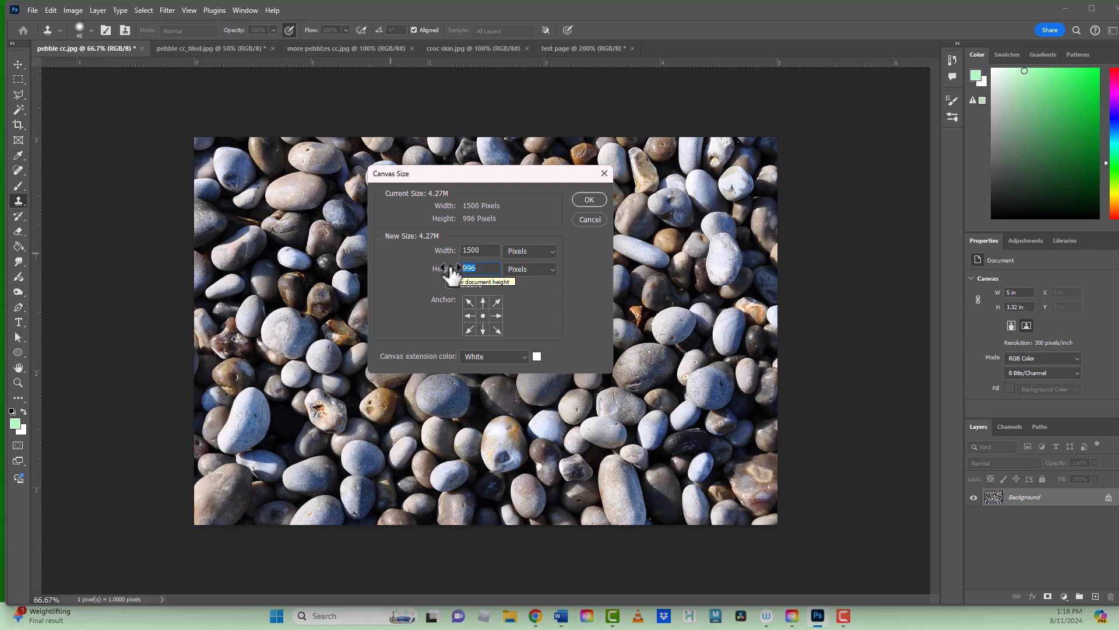
pyautogui.write('900')
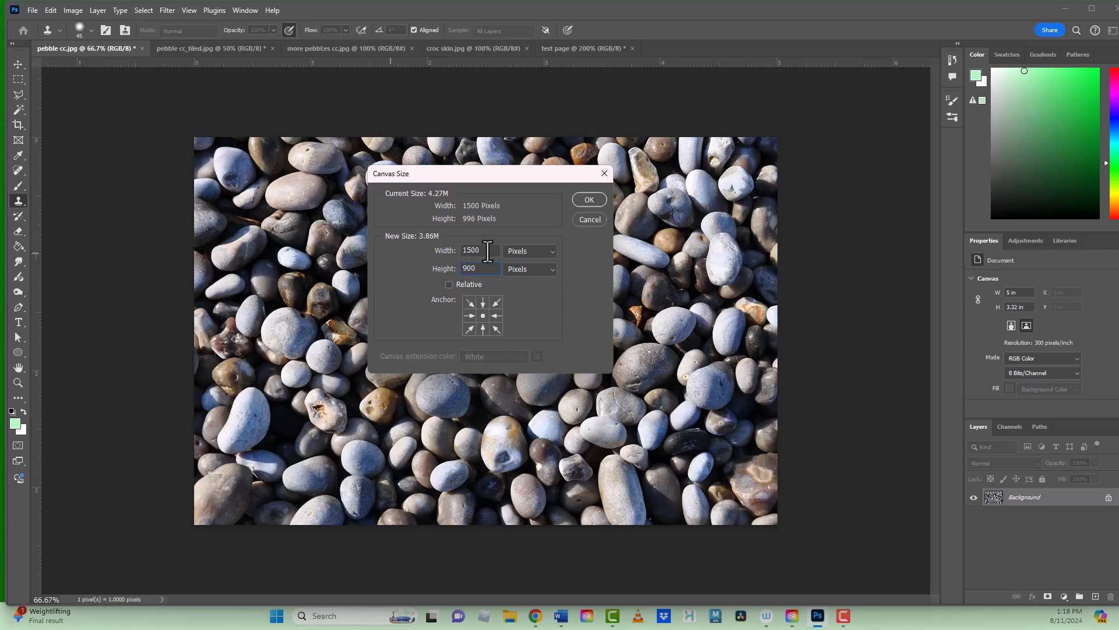
pyautogui.moveTo(475, 251); pyautogui.dragTo(460, 252)
pyautogui.write('9')
pyautogui.press('Return')
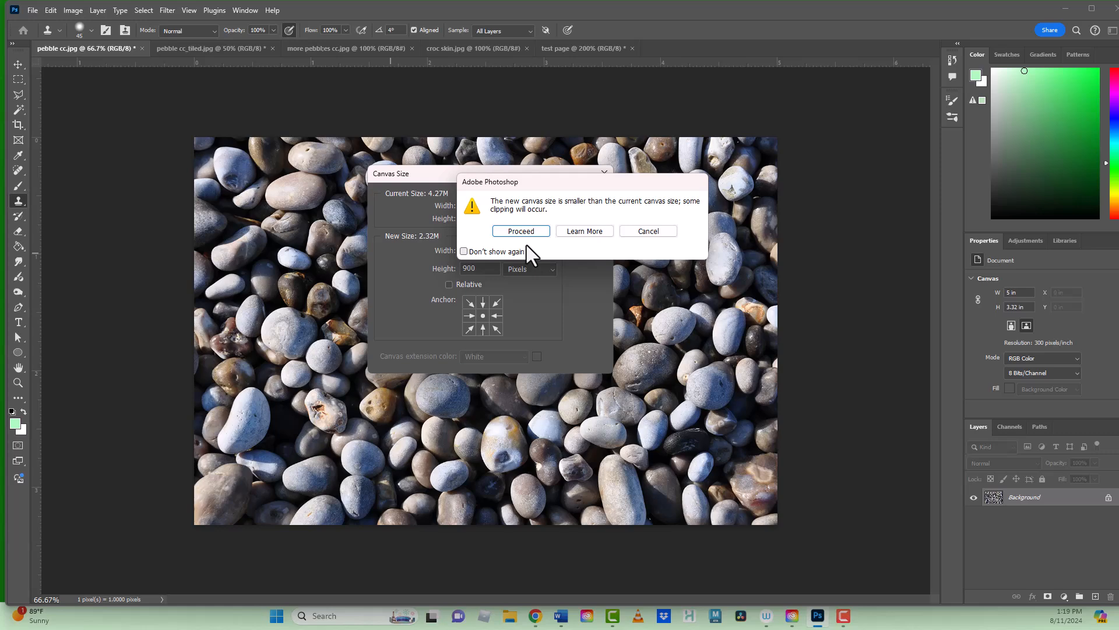
pyautogui.click(519, 232)
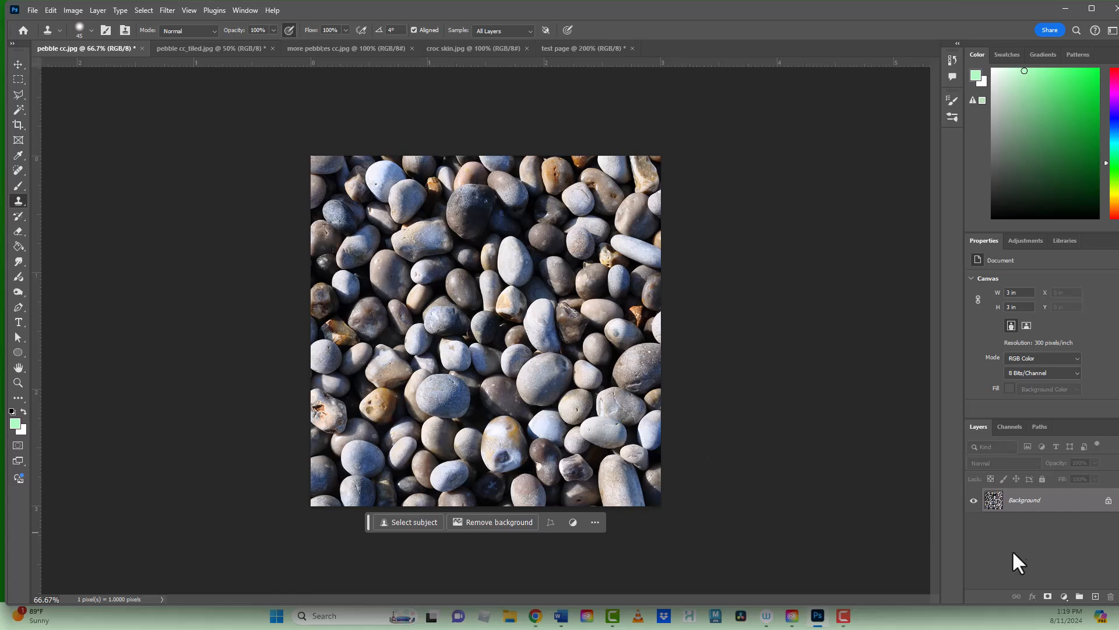
# Step: Duplicate the Background layer as Background copy within pebble cc.jpg
pyautogui.rightClick(1023, 504)
pyautogui.click(1030, 419)
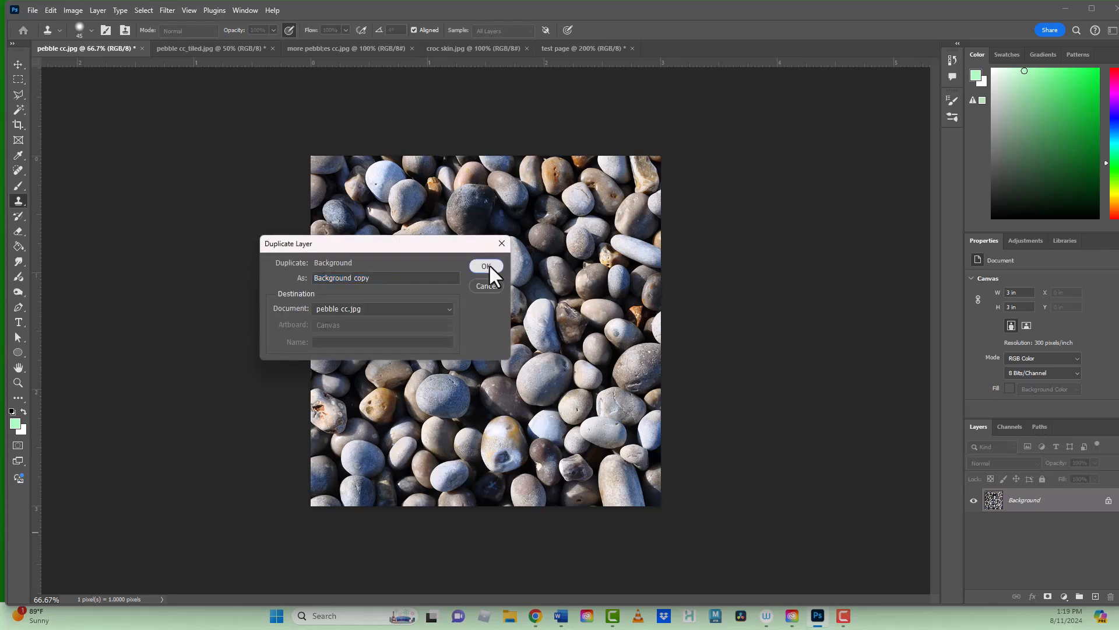
pyautogui.click(482, 266)
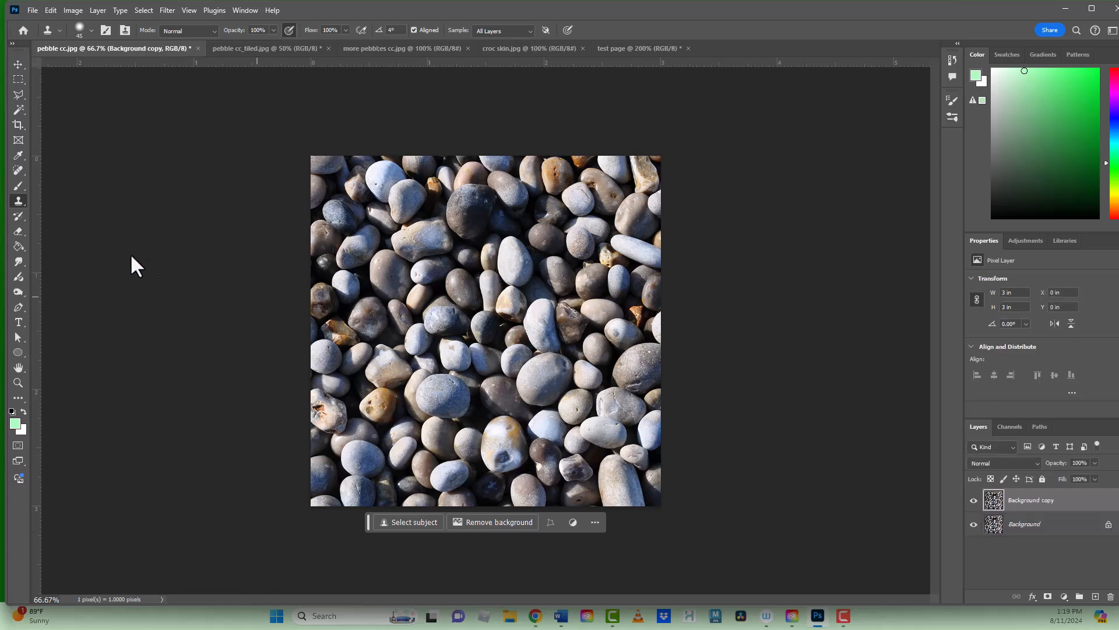
# Step: With a smaller Spot Healing Brush, remove the dark hole in the lower-centre yellowish pebble and the reddish cracks in the left-edge pebble
pyautogui.click(16, 171)
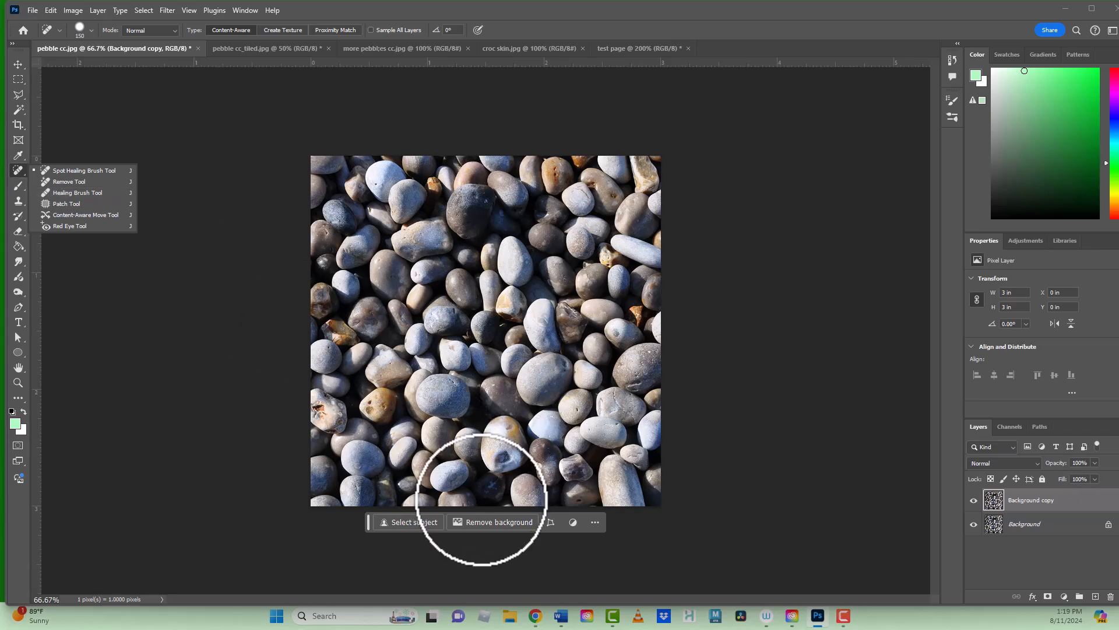
pyautogui.hotkey('ctrl', '+')
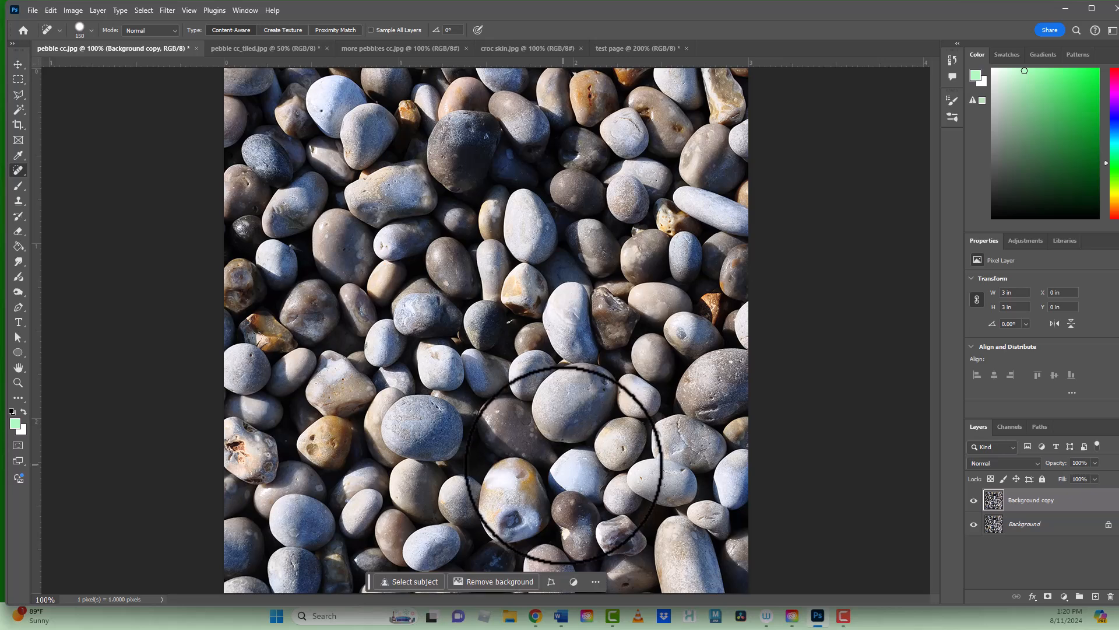
pyautogui.press('[')
pyautogui.press('[')
pyautogui.press('[')
pyautogui.press('[')
pyautogui.press('[')
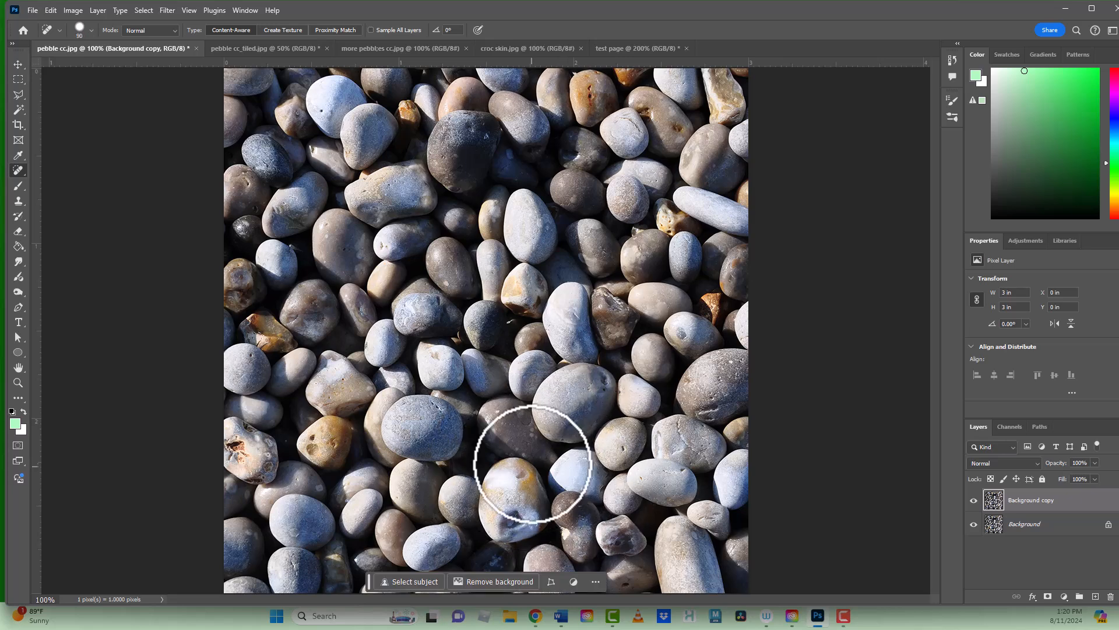
pyautogui.press('[')
pyautogui.press('[')
pyautogui.press('[')
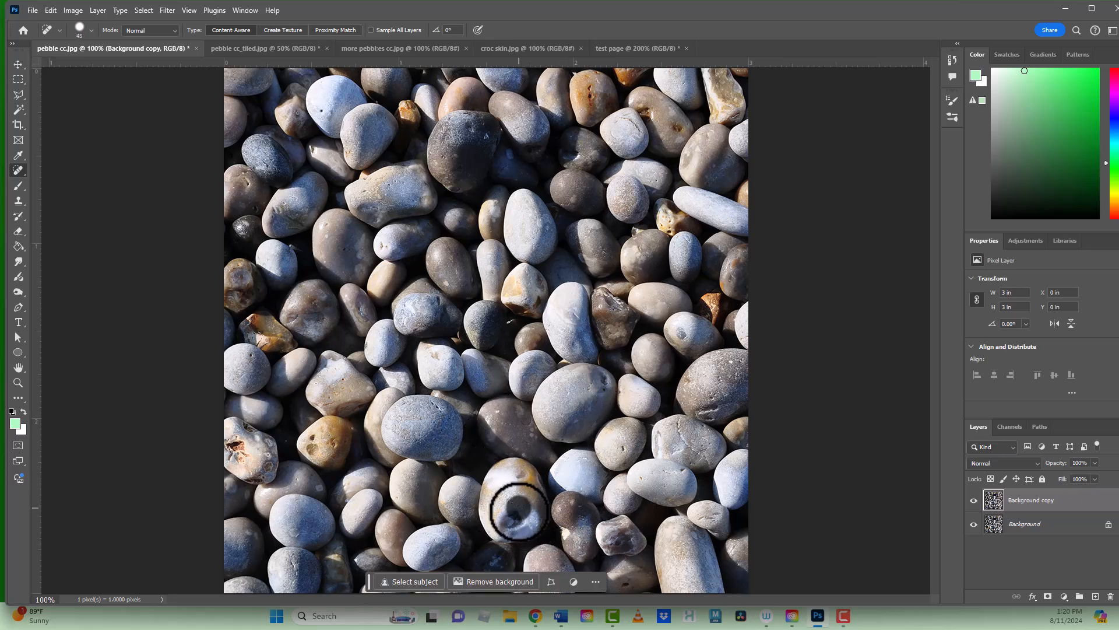
pyautogui.moveTo(508, 520)
pyautogui.mouseDown()
pyautogui.moveTo(500, 513)
pyautogui.moveTo(516, 519)
pyautogui.mouseUp()
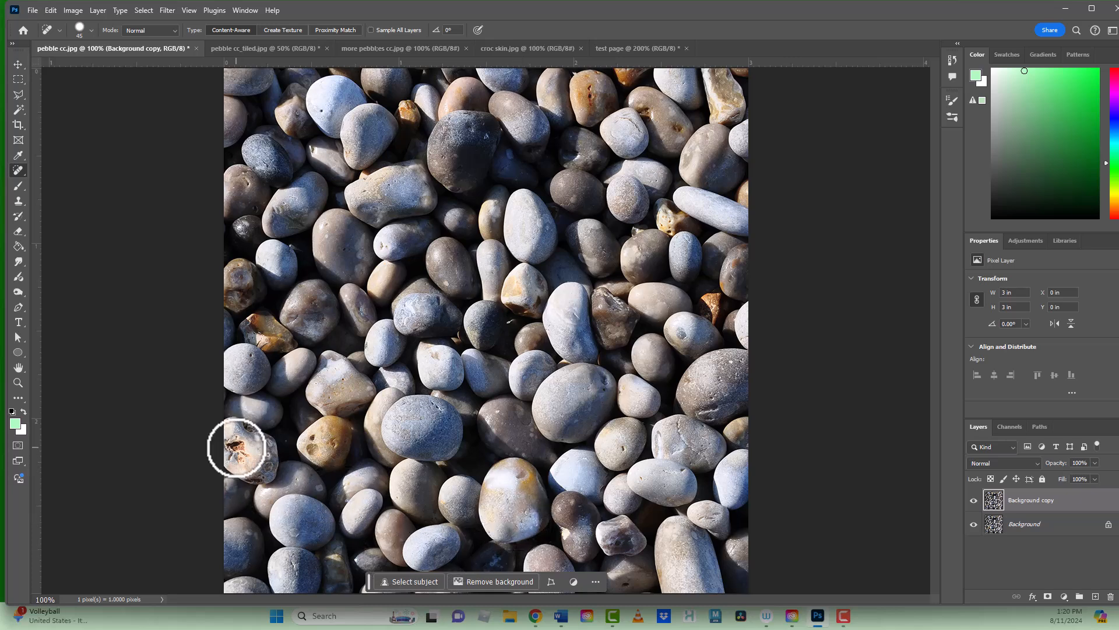
pyautogui.moveTo(248, 456)
pyautogui.mouseDown()
pyautogui.moveTo(237, 449)
pyautogui.moveTo(254, 475)
pyautogui.mouseUp()
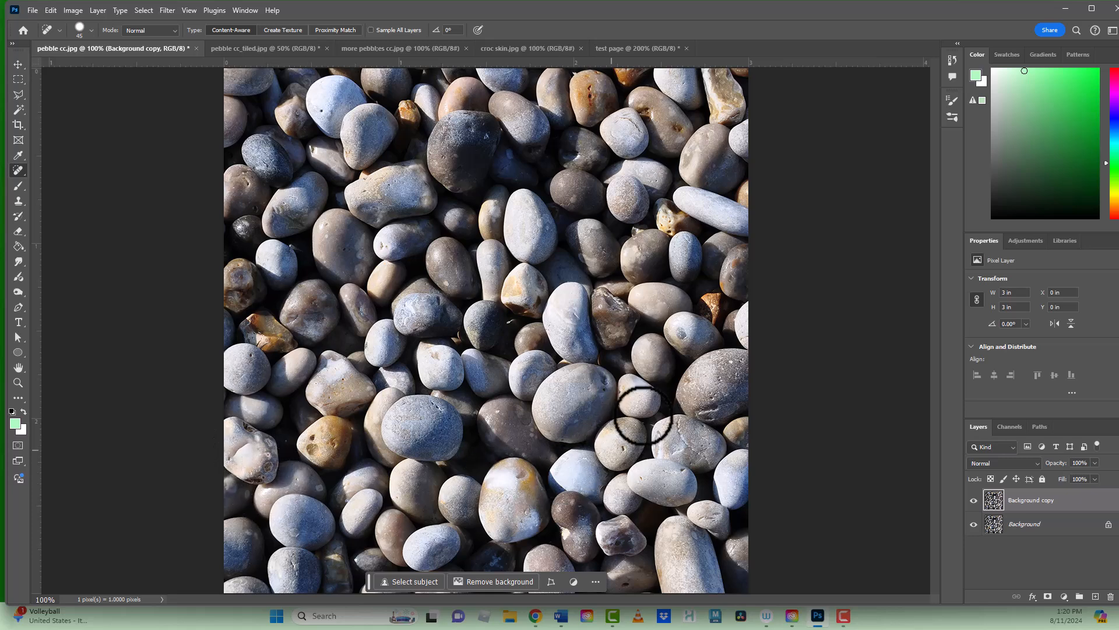
# Step: Heal the remaining distinctive blemishes on the right-side pebbles, the large grey central pebbles and the brown pebble at lower left
pyautogui.click(681, 330)
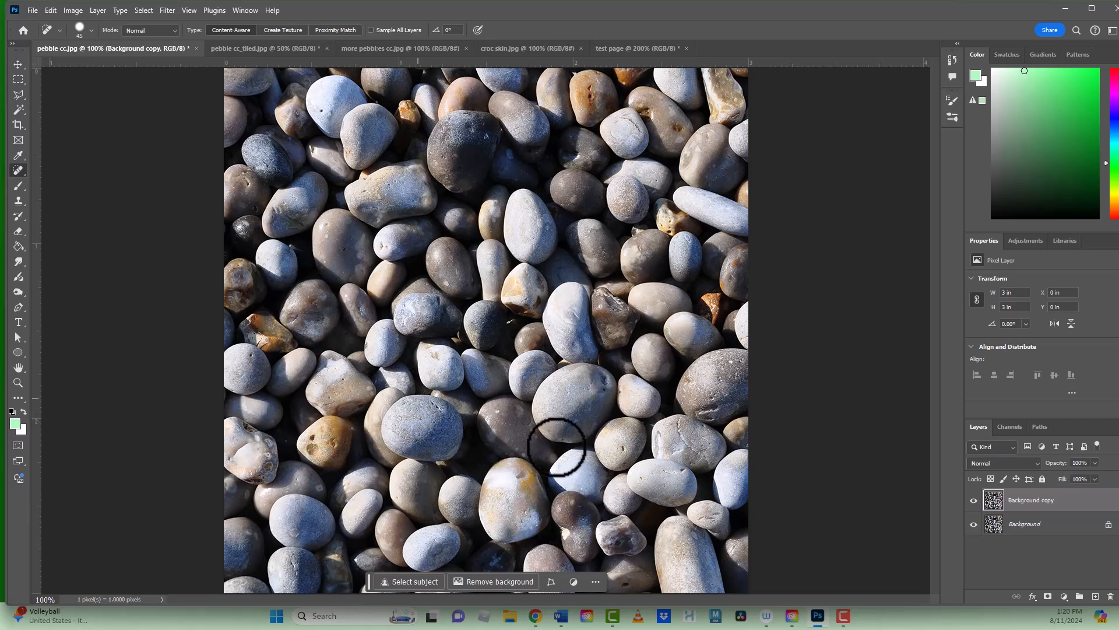
pyautogui.click(598, 384)
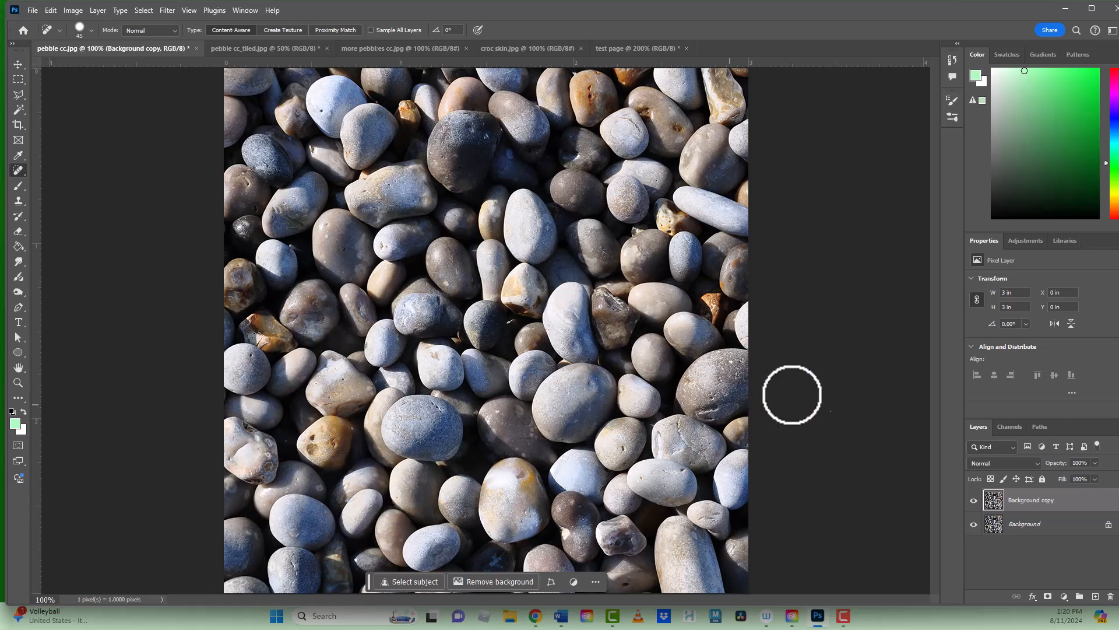
pyautogui.hotkey('ctrl', '-')
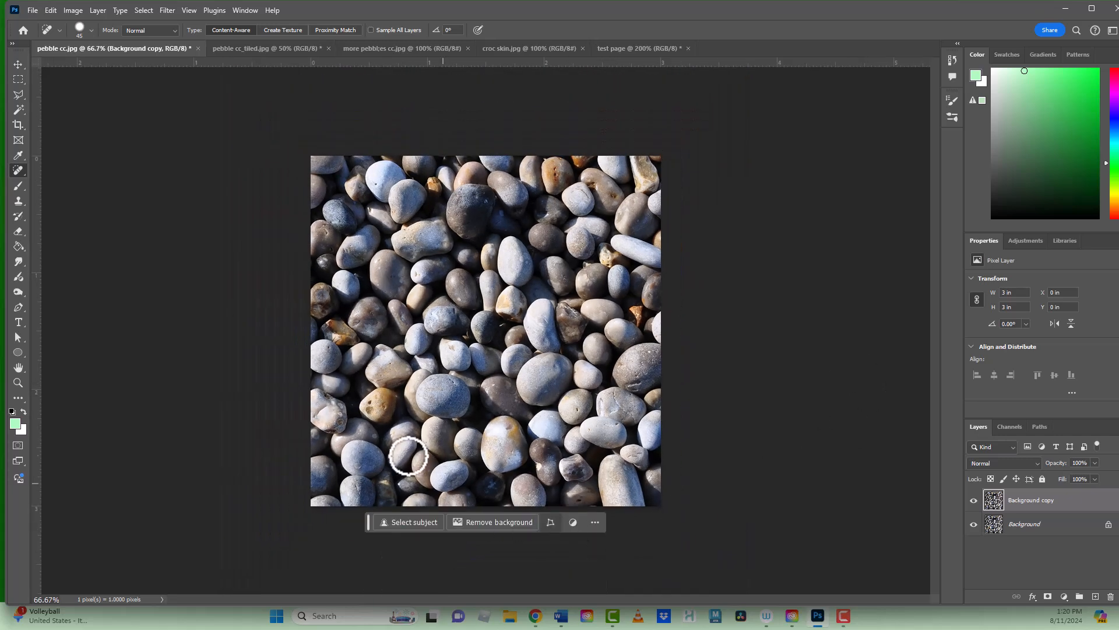
pyautogui.click(576, 404)
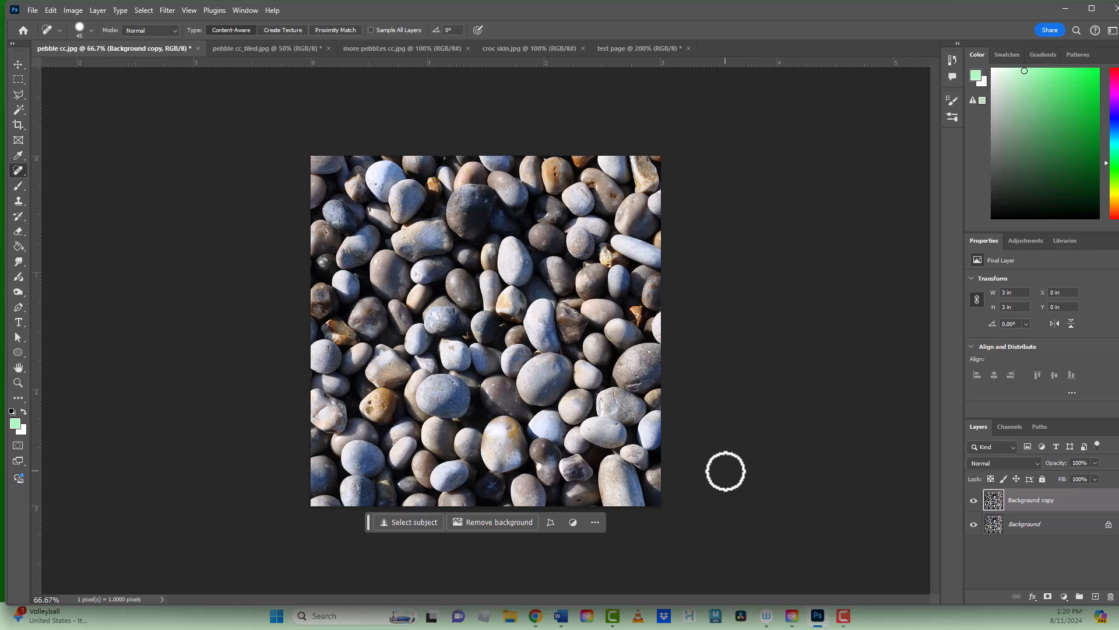
pyautogui.click(376, 407)
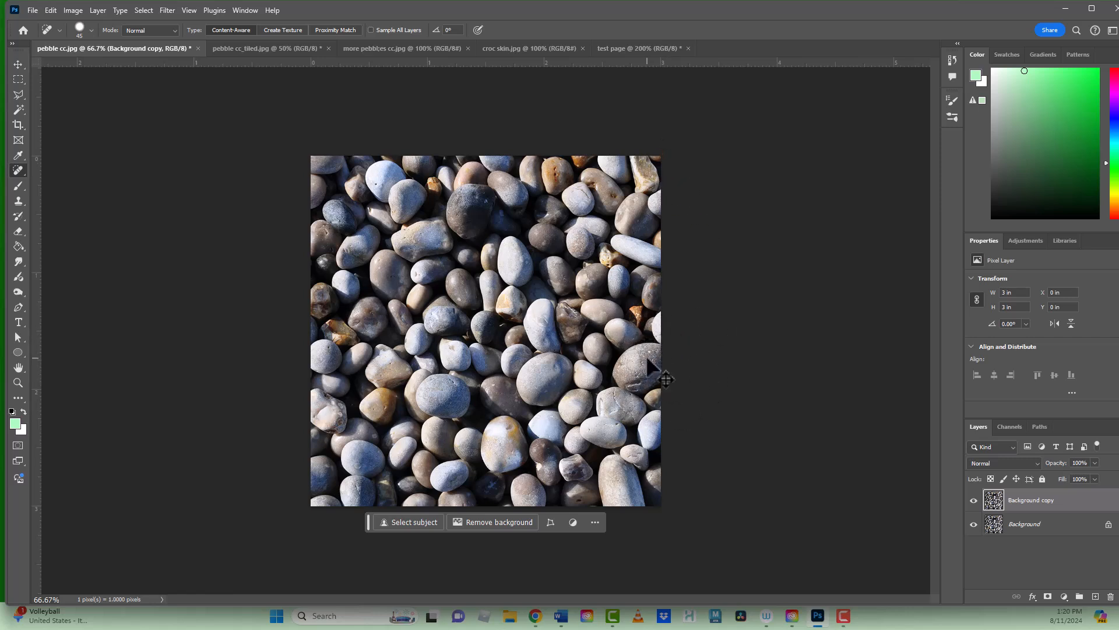
# Step: Copy the whole retouched pebble layer, delete the two old pebble layers in the test page document, and paste the copy there
pyautogui.hotkey('ctrl', 'a')
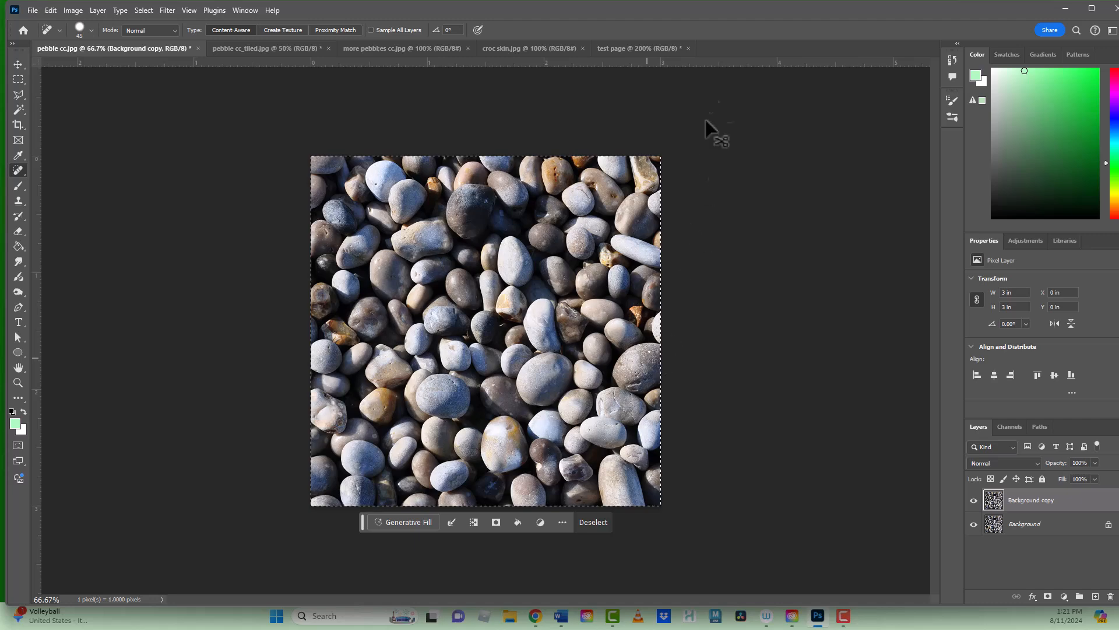
pyautogui.click(634, 49)
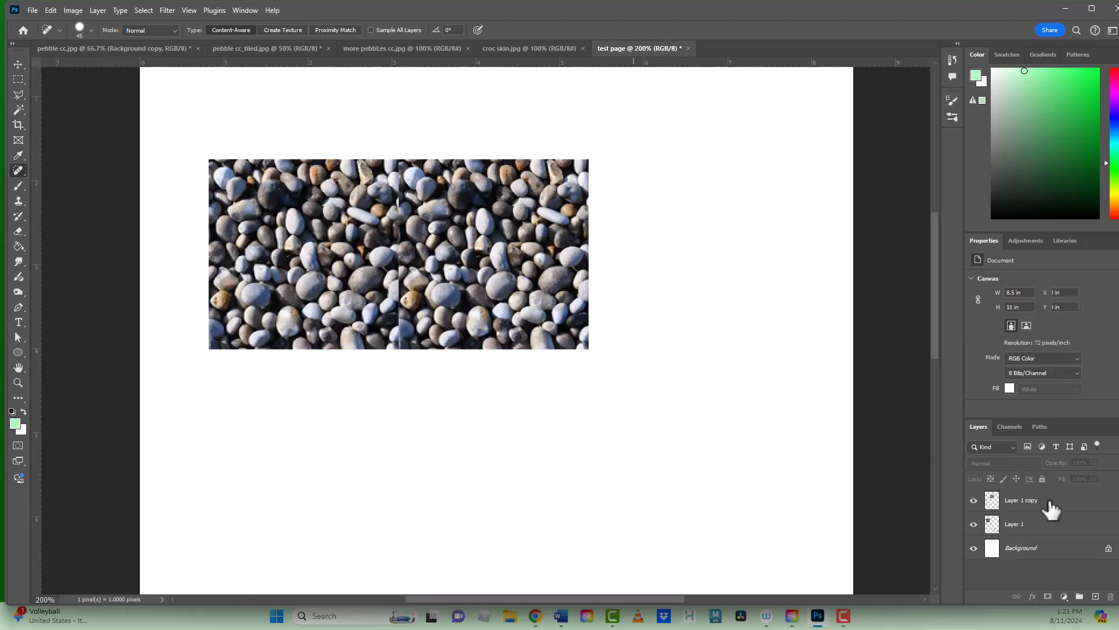
pyautogui.press('Delete')
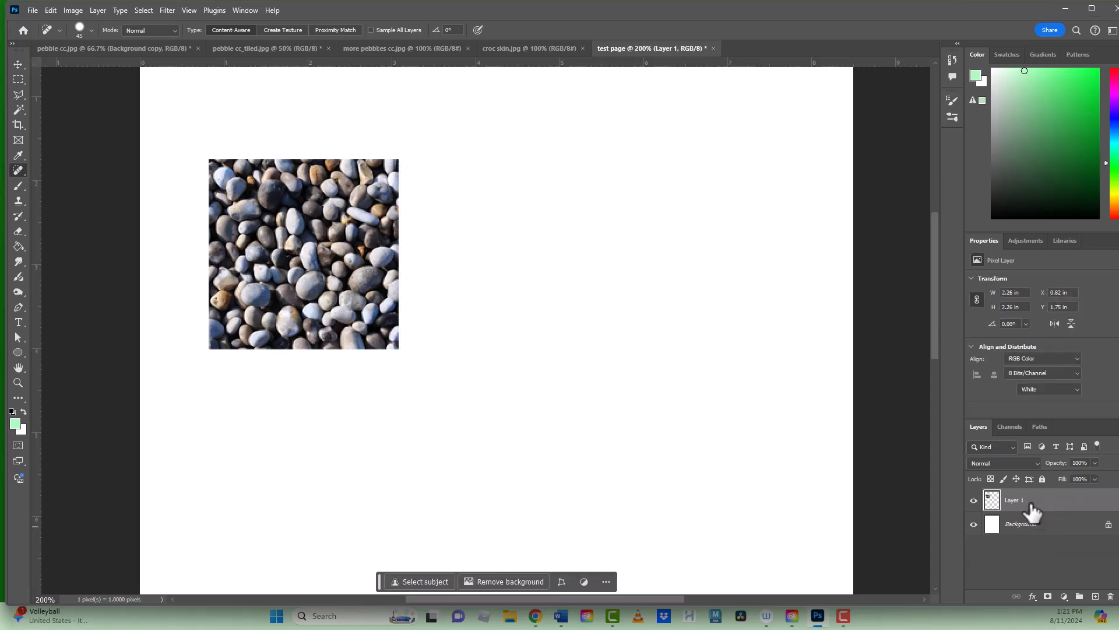
pyautogui.press('Delete')
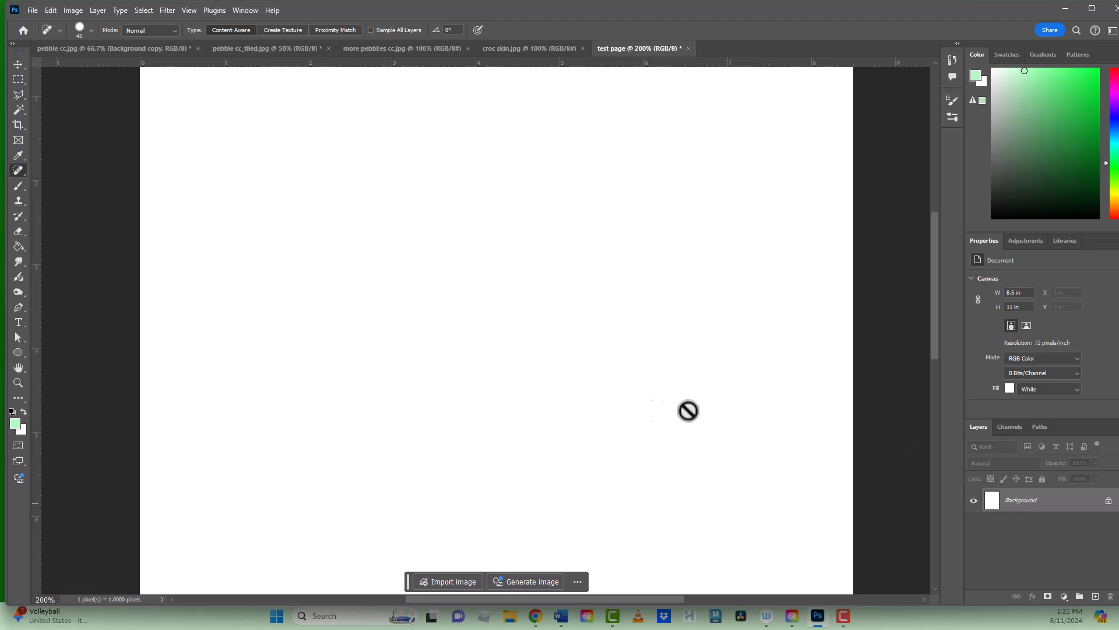
pyautogui.hotkey('ctrl', 'v')
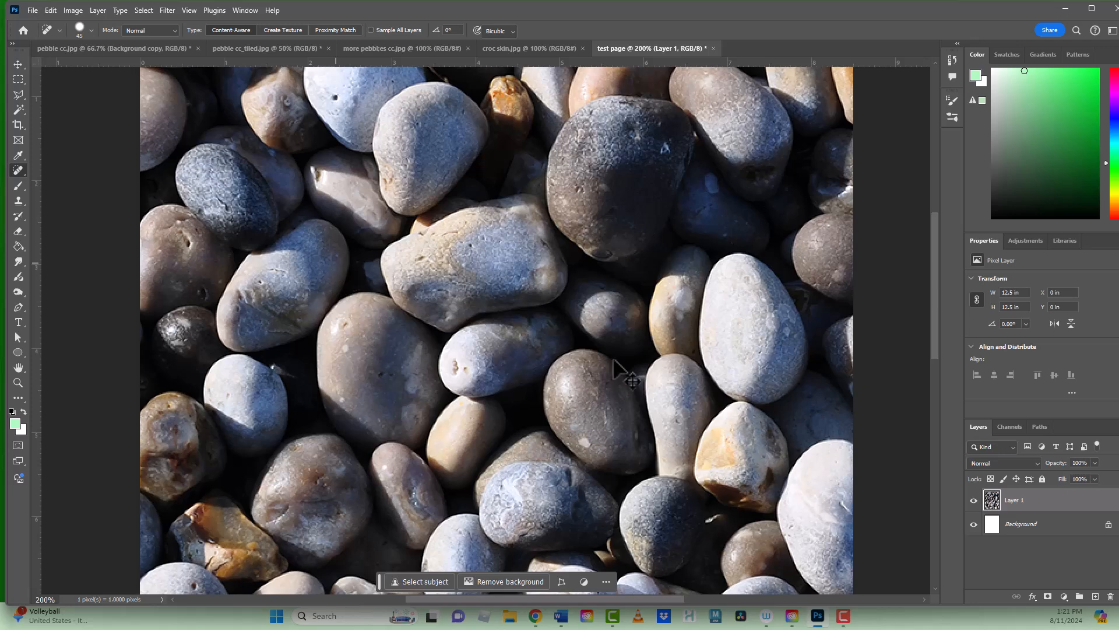
# Step: Scale the pasted pebble tile down to about 2.8 inches square and place it near the page's upper-left corner
pyautogui.hotkey('ctrl', 't')
pyautogui.scroll(-1, 869, 375)
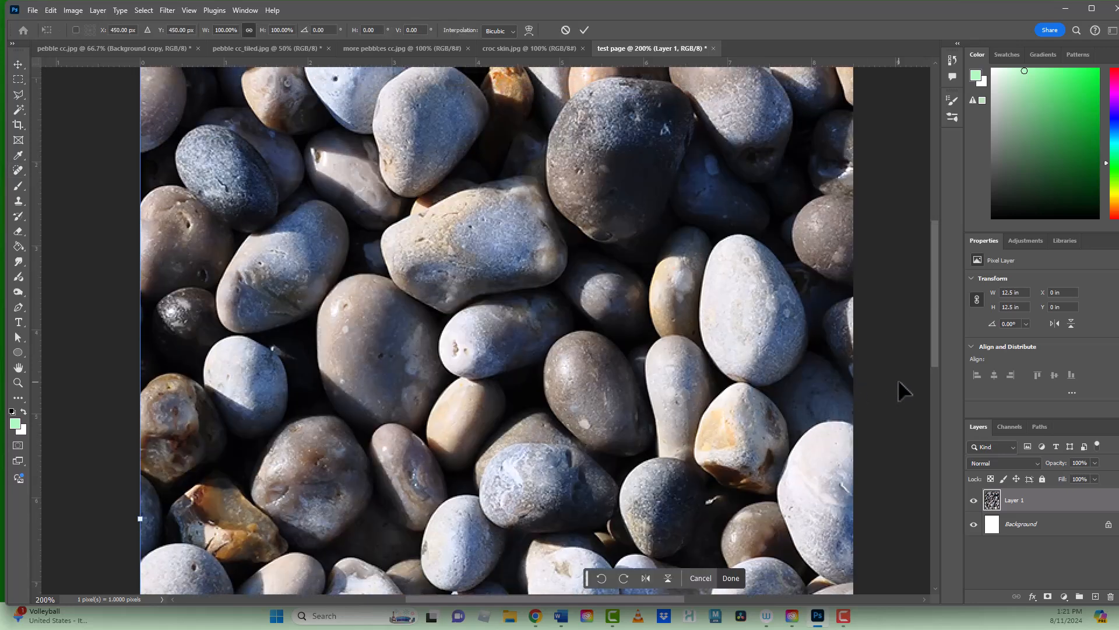
pyautogui.hotkey('ctrl', '-')
pyautogui.hotkey('ctrl', '-')
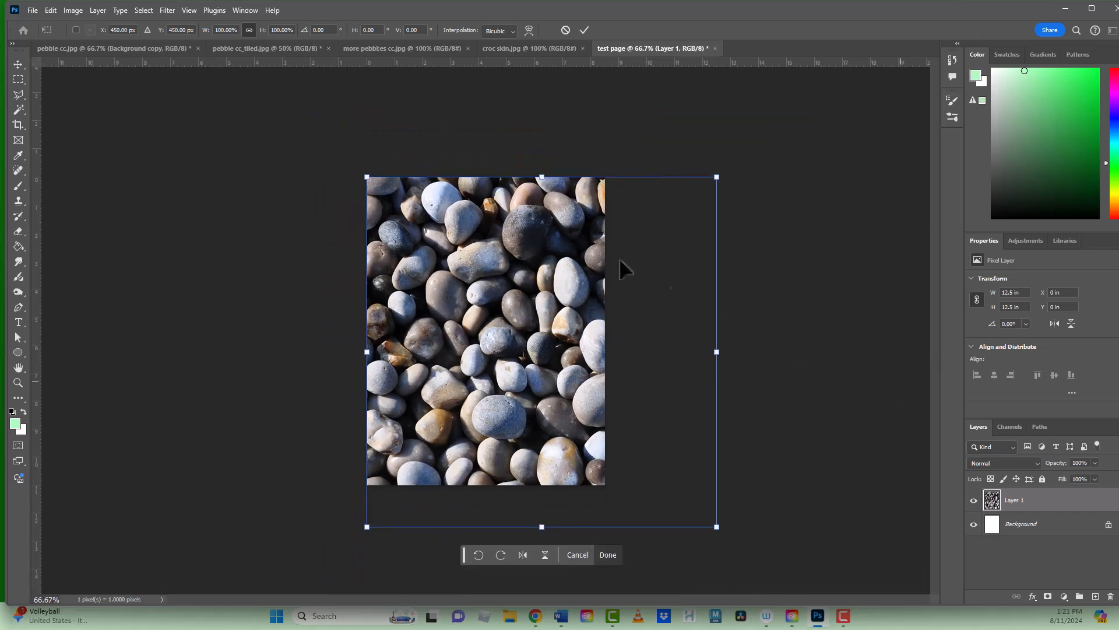
pyautogui.moveTo(366, 176); pyautogui.dragTo(638, 448)
pyautogui.moveTo(678, 493); pyautogui.dragTo(415, 233)
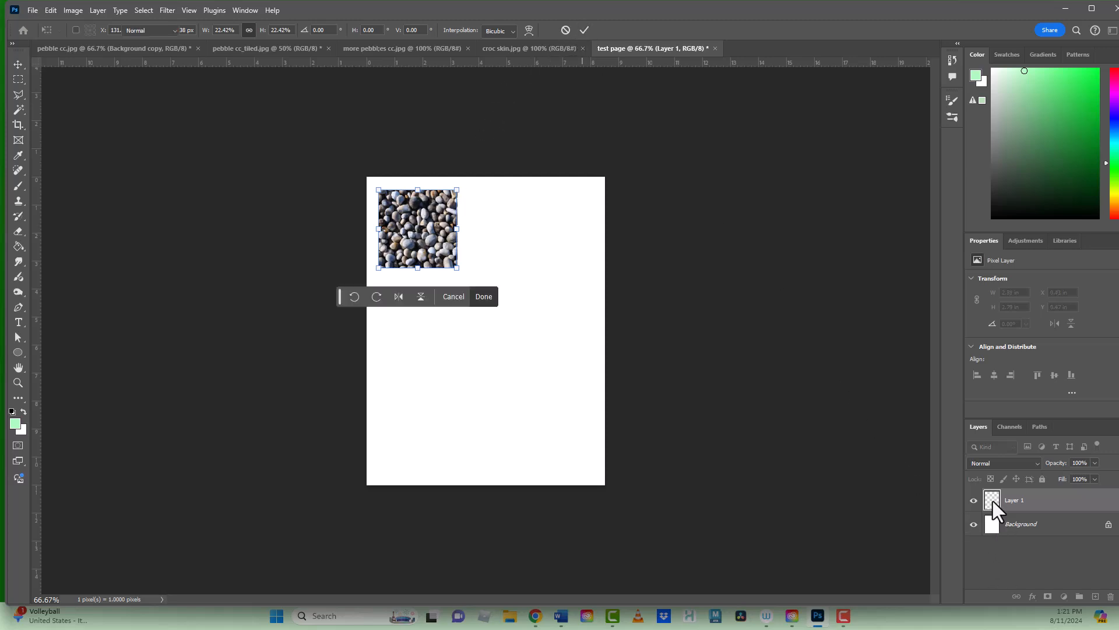
pyautogui.press('Return')
# Step: Duplicate the pebble tile layer and move the copy flush against the original's right edge at the same height
pyautogui.press('j')
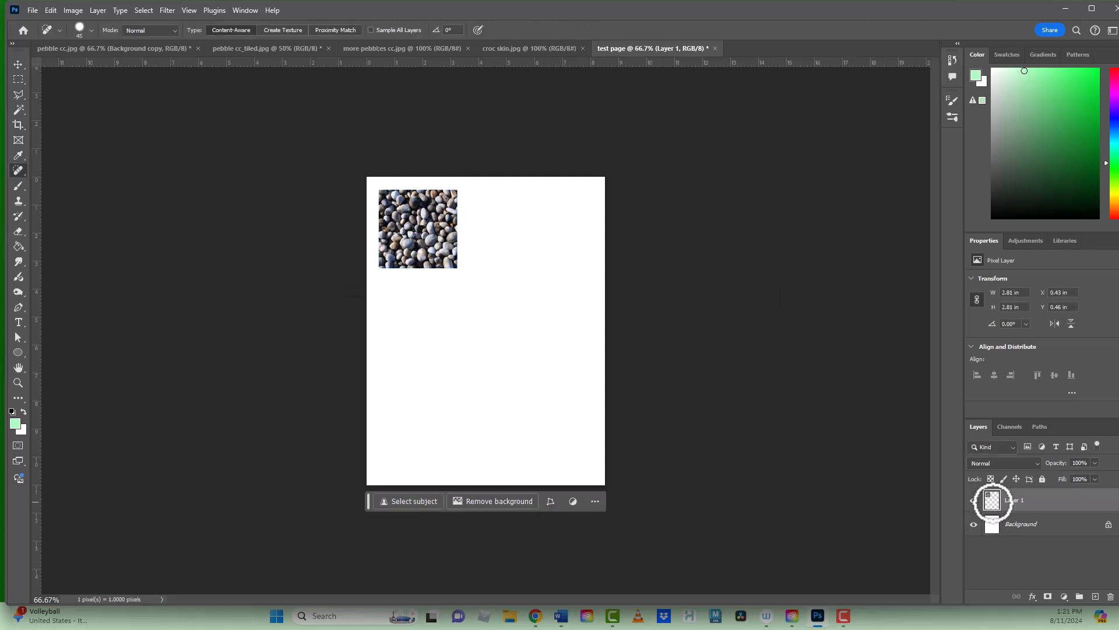
pyautogui.keyDown('ctrl'); pyautogui.click(991, 500); pyautogui.keyUp('ctrl')
pyautogui.hotkey('ctrl', 'j')
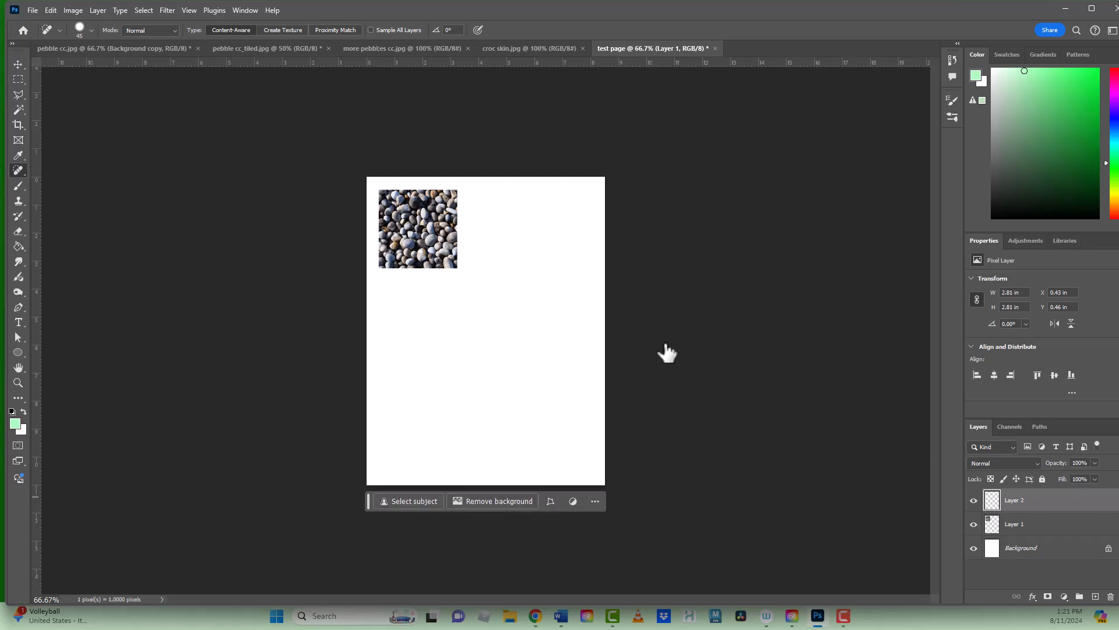
pyautogui.click(18, 64)
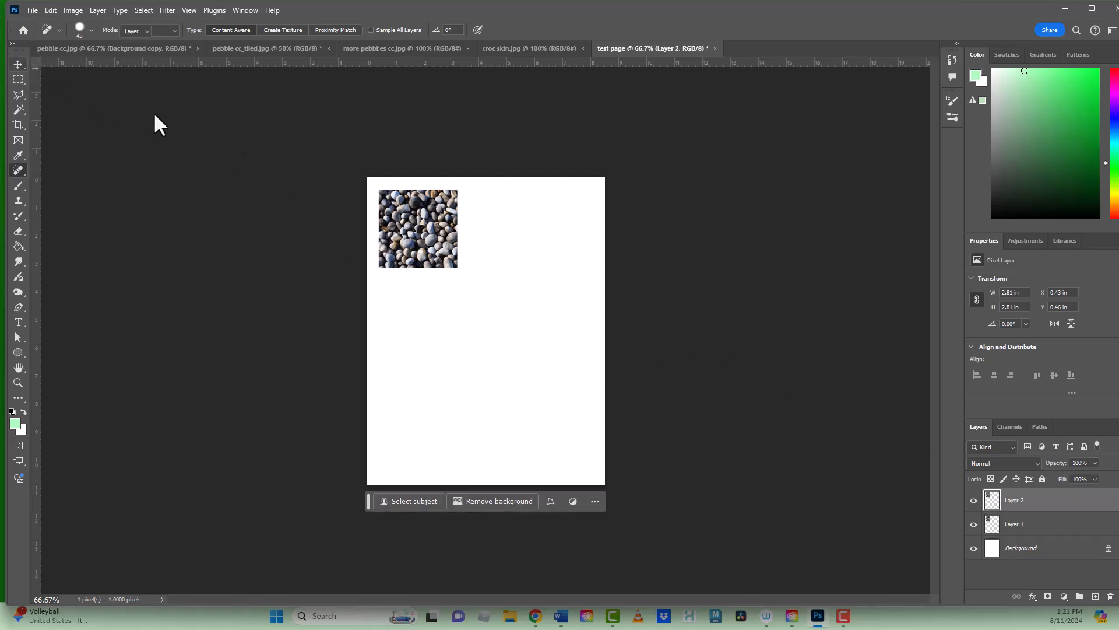
pyautogui.moveTo(430, 246); pyautogui.dragTo(504, 246)
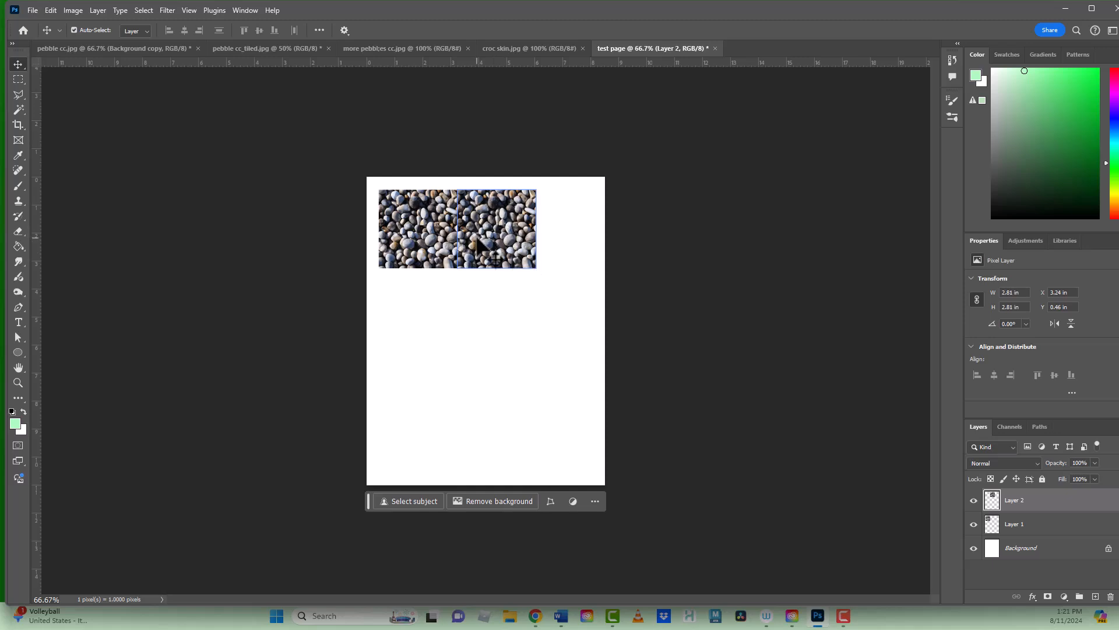
# Step: Examine the seam between the two adjoining pebble tiles on the test page up close
pyautogui.hotkey('ctrl', '+')
pyautogui.hotkey('ctrl', '+')
pyautogui.moveTo(428, 183); pyautogui.dragTo(432, 357)
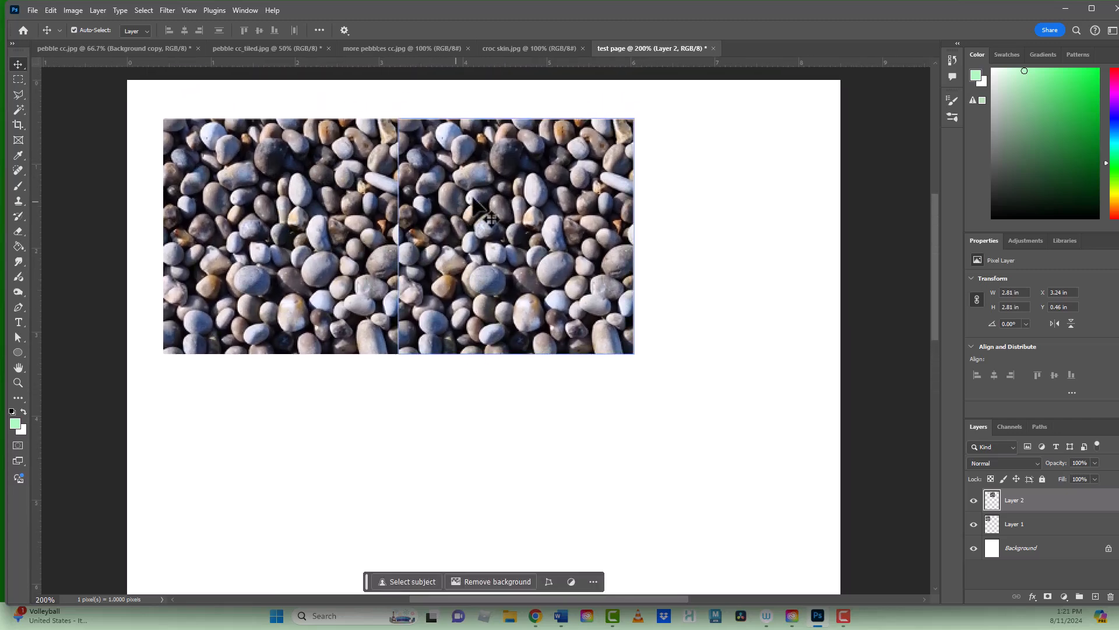
pyautogui.click(366, 197)
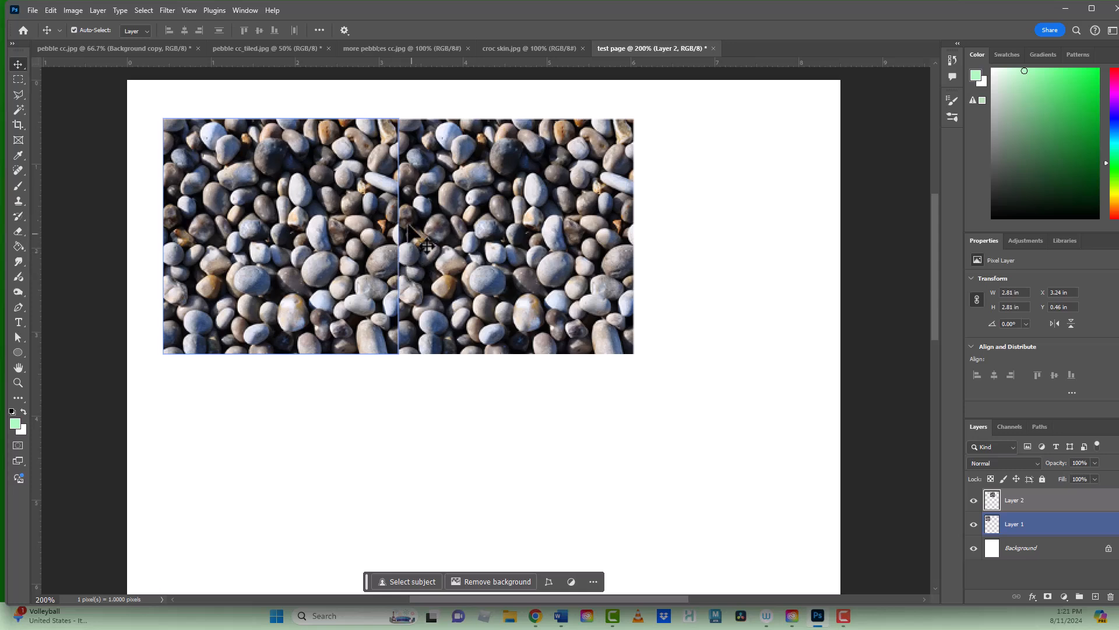
pyautogui.click(455, 242)
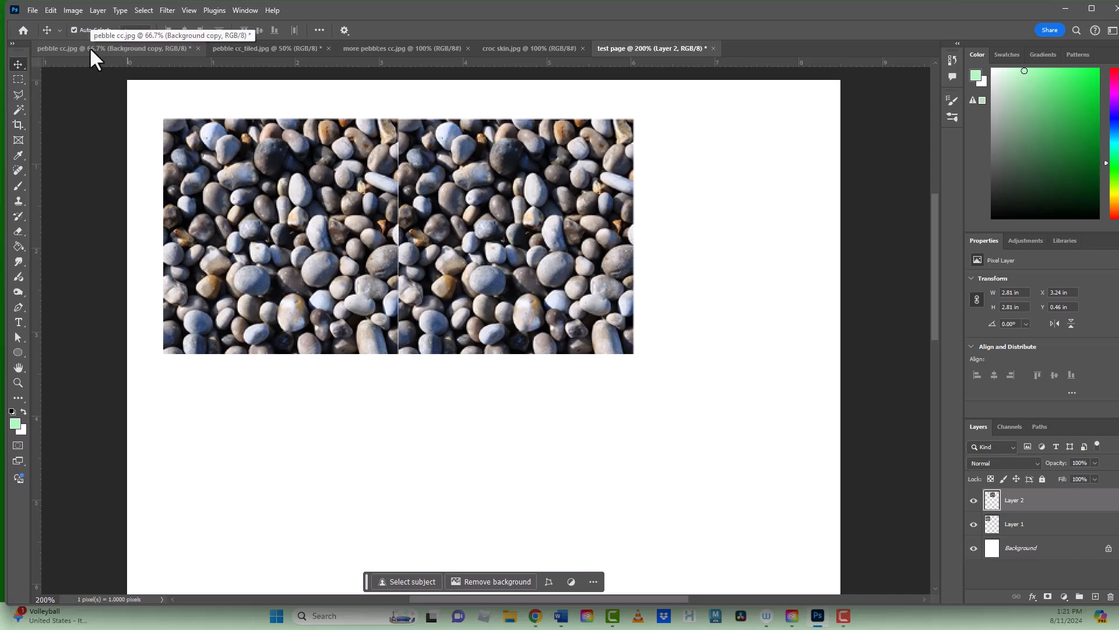
# Step: Deselect the Background copy layer in pebble cc.jpg and offset it by +450 pixels horizontally and vertically with Wrap Around
pyautogui.click(122, 49)
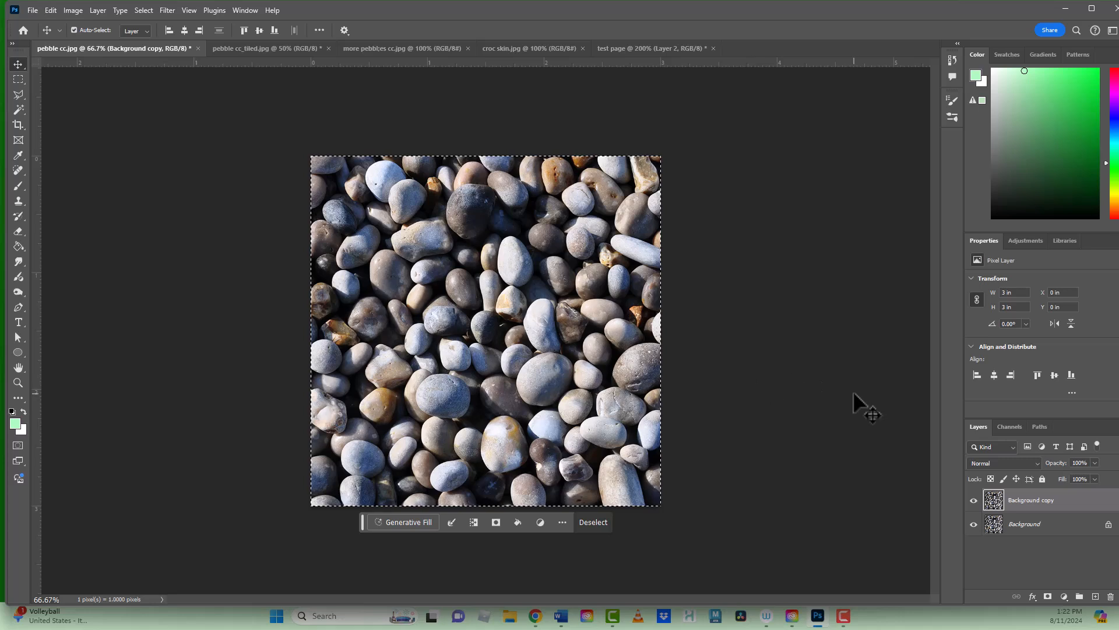
pyautogui.hotkey('ctrl', 'd')
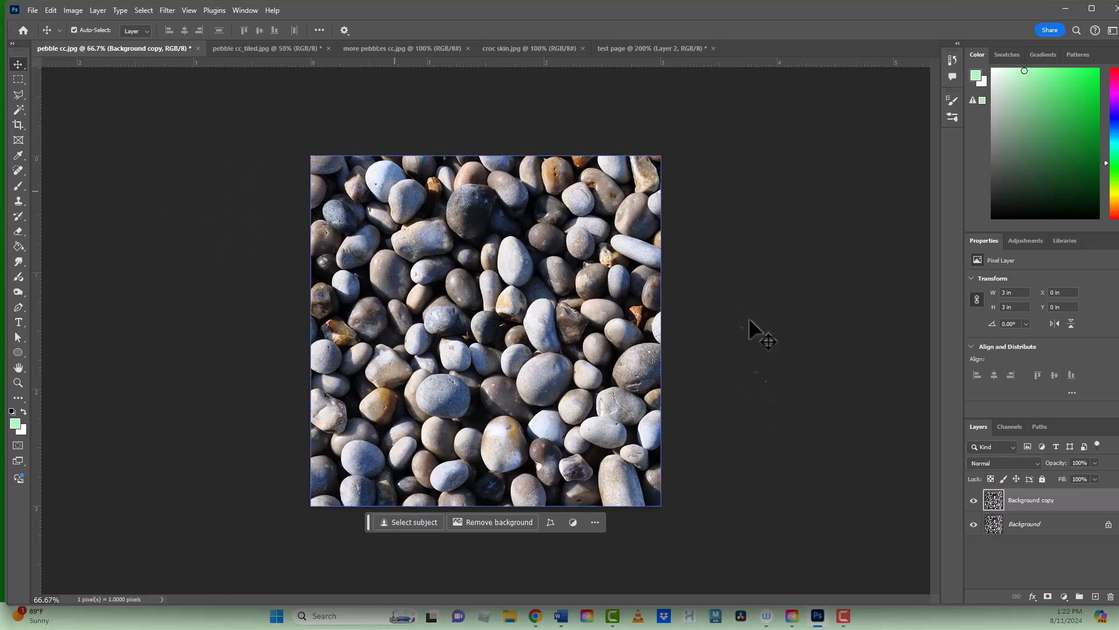
pyautogui.click(169, 10)
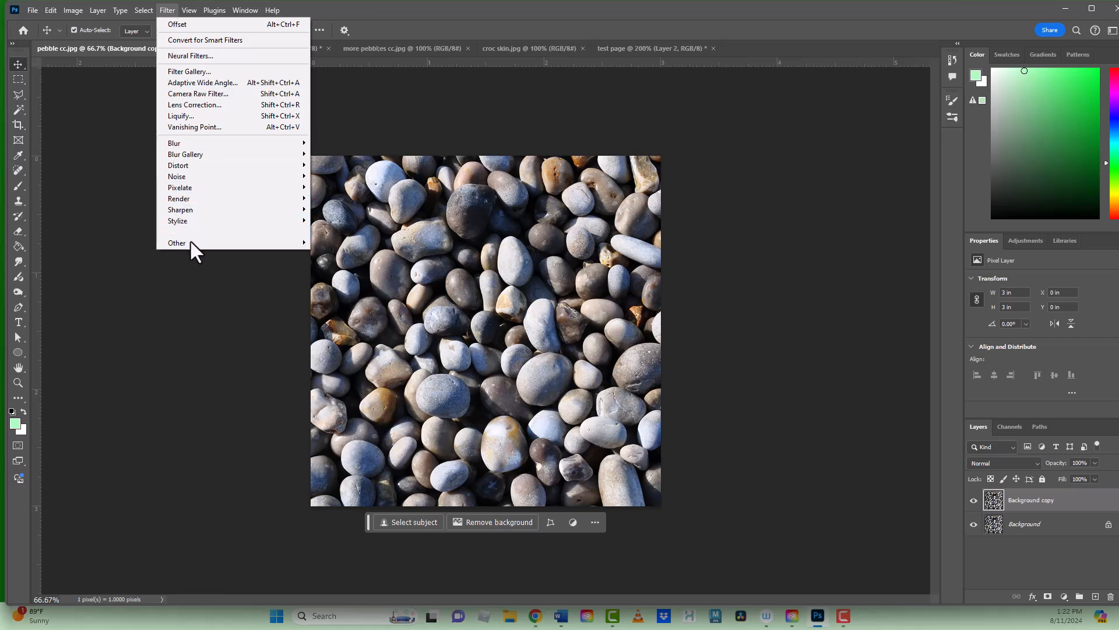
pyautogui.moveTo(190, 239)
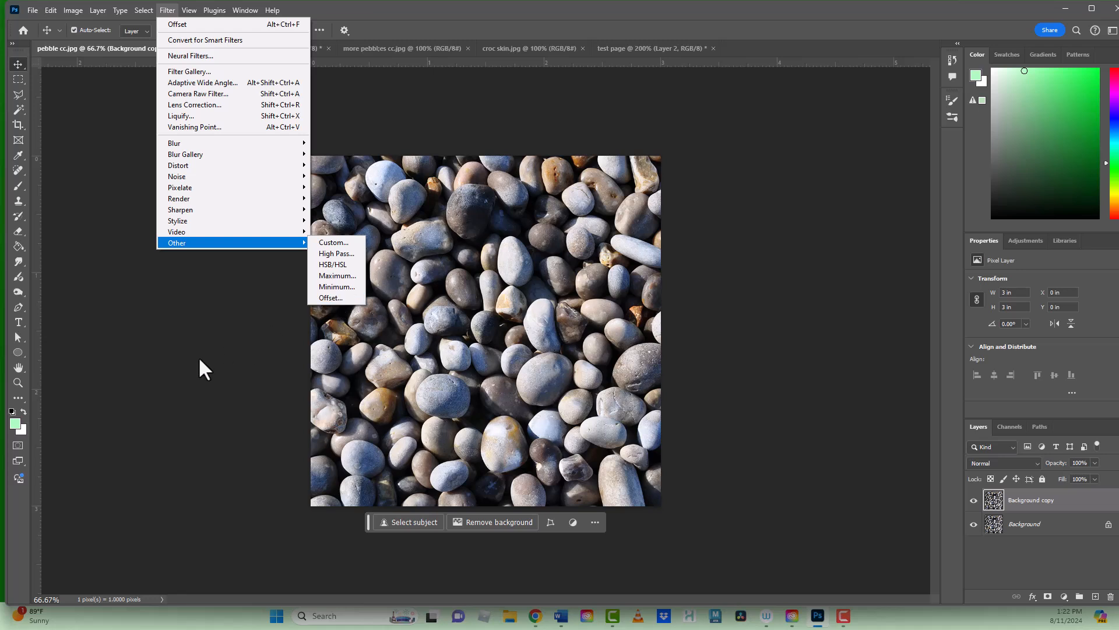
pyautogui.press('Escape')
pyautogui.press('Escape')
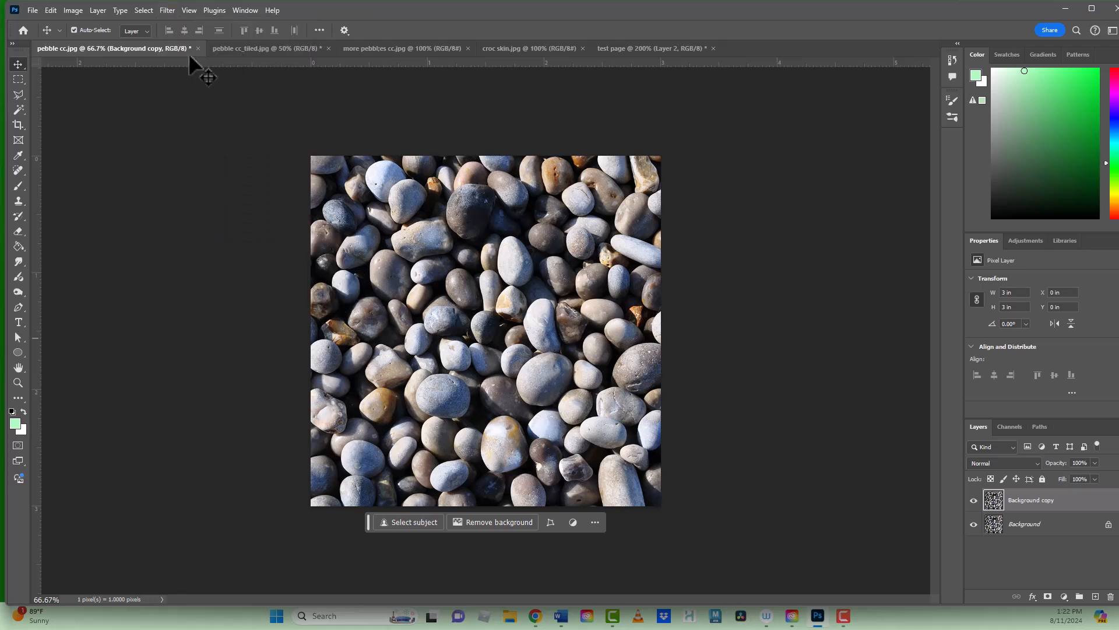
pyautogui.click(162, 9)
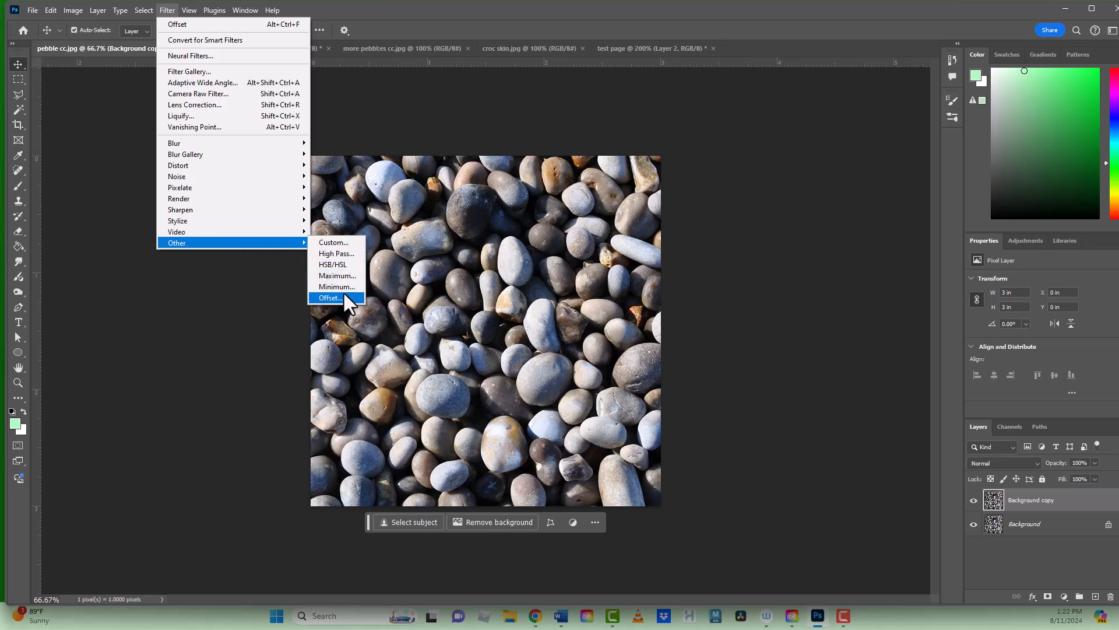
pyautogui.click(341, 296)
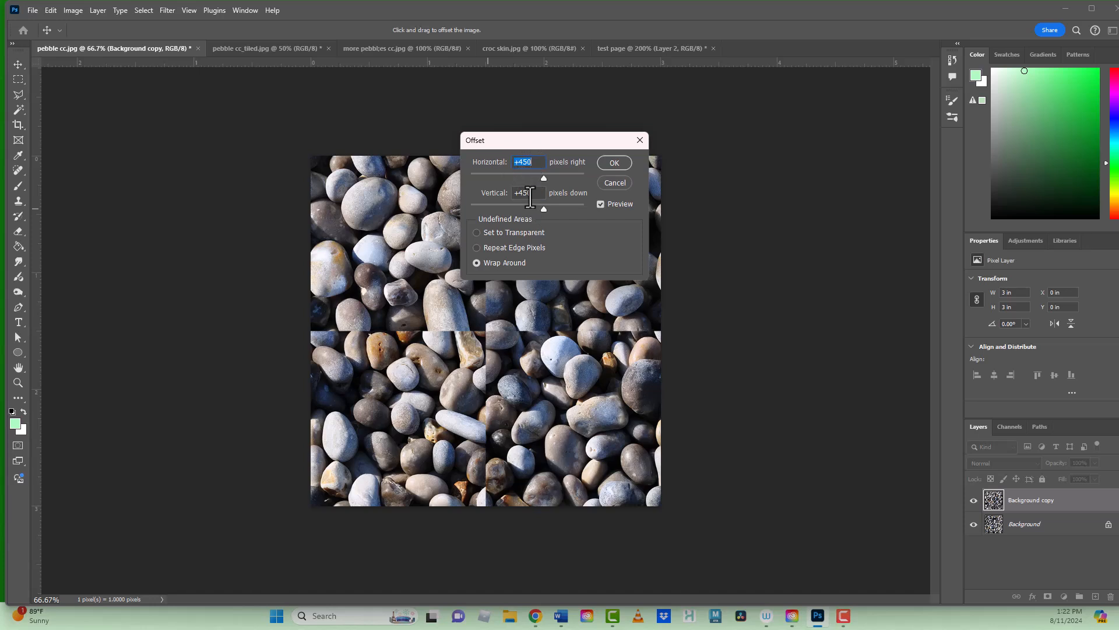
pyautogui.click(609, 165)
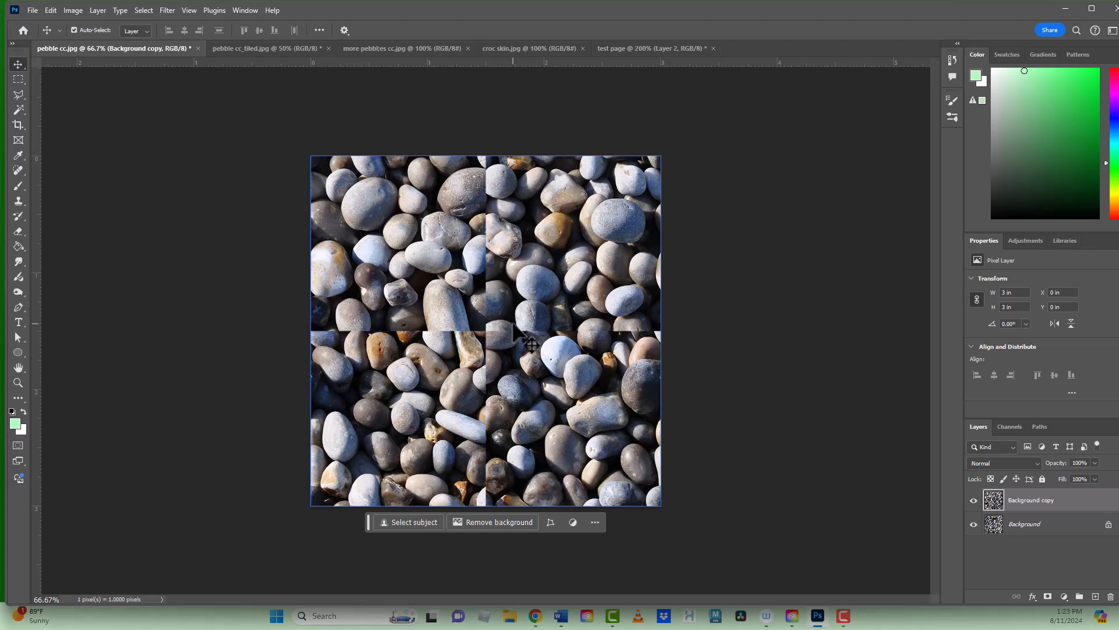
pyautogui.click(775, 294)
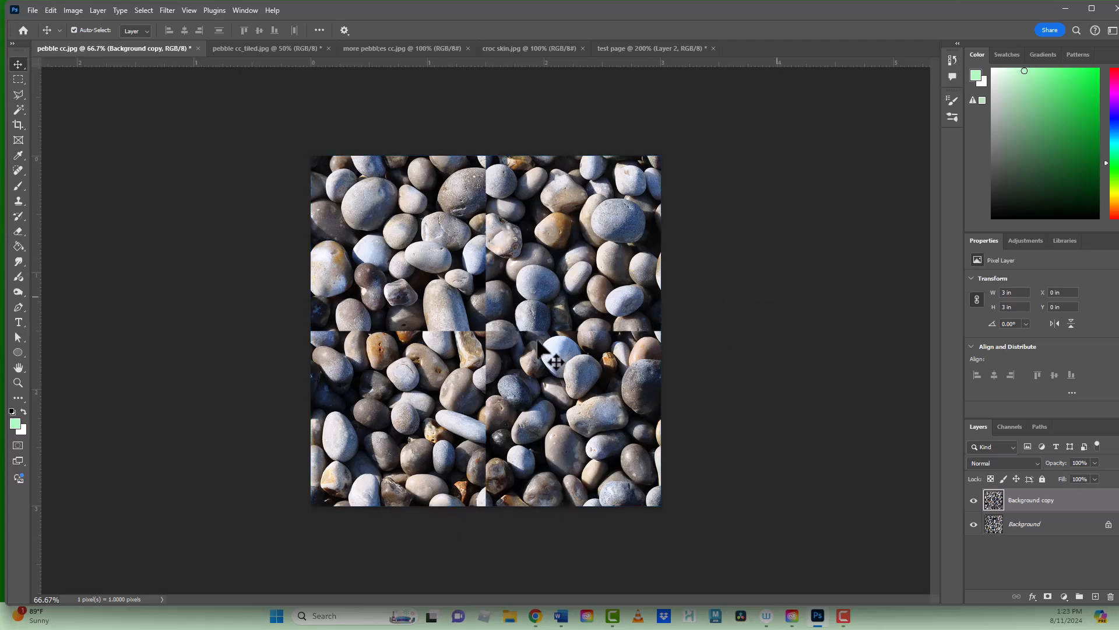
# Step: Activate the Clone Stamp tool and select the Background copy layer as the one to paint on
pyautogui.hotkey('ctrl', '+')
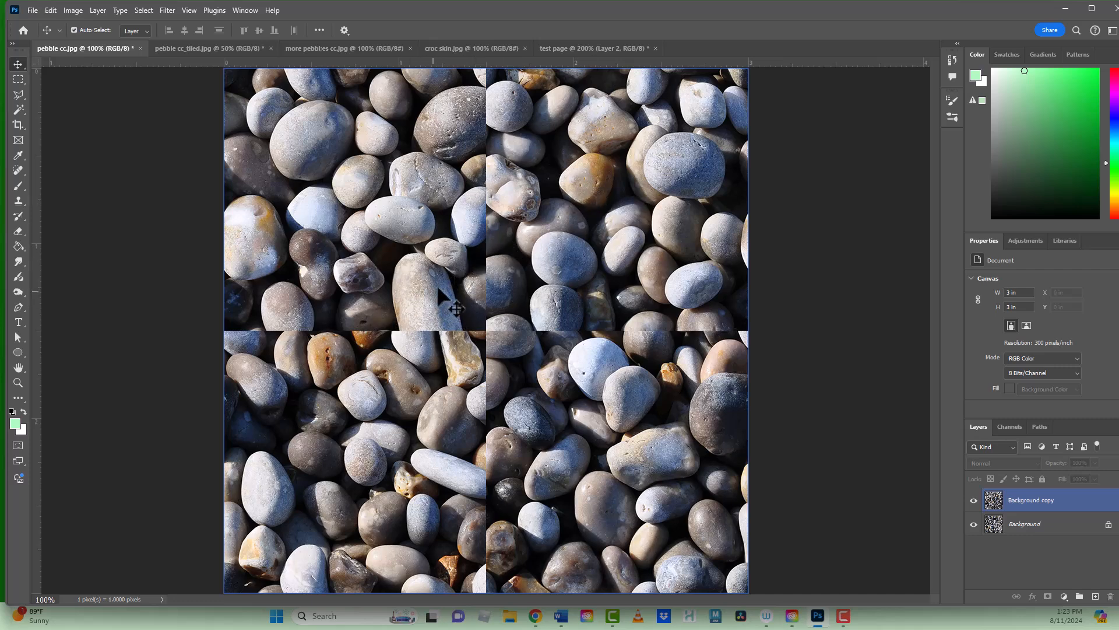
pyautogui.click(132, 233)
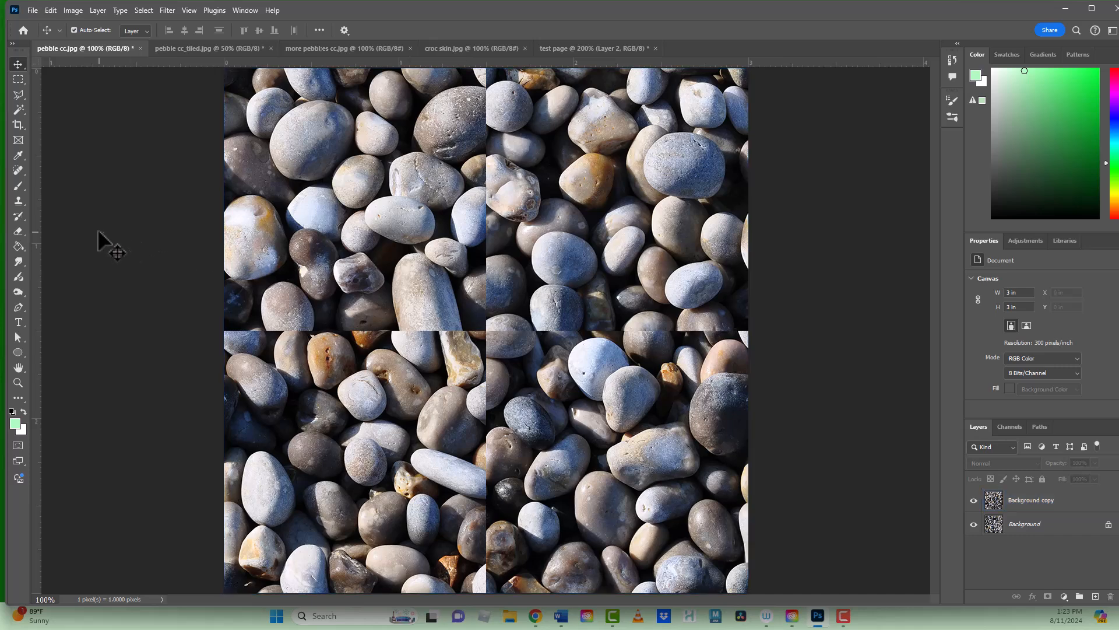
pyautogui.click(20, 201)
pyautogui.click(67, 201)
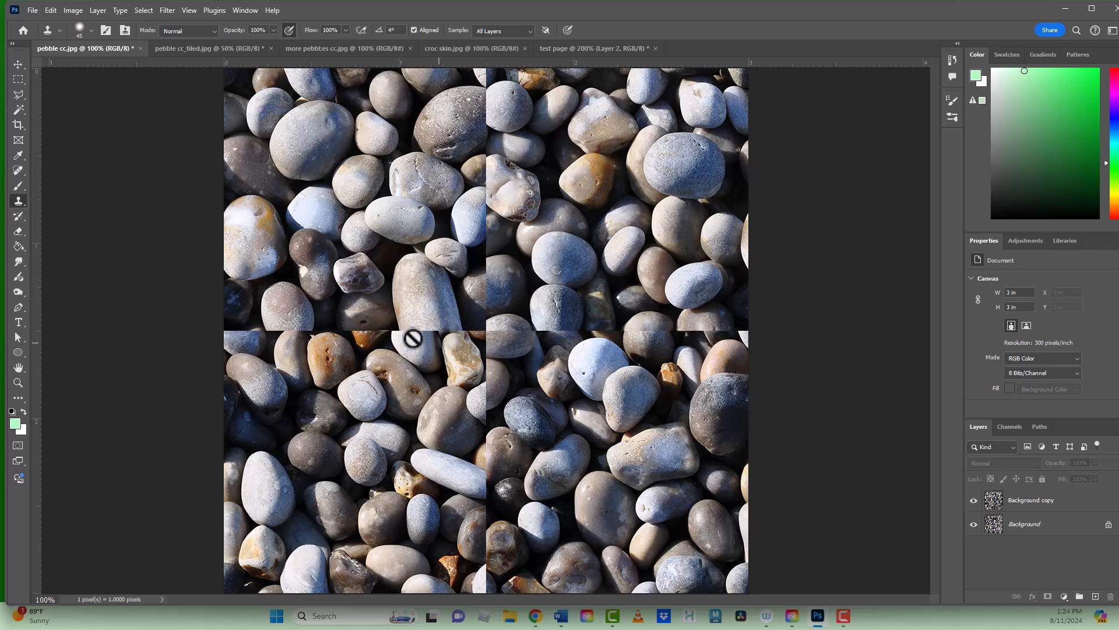
pyautogui.click(404, 308)
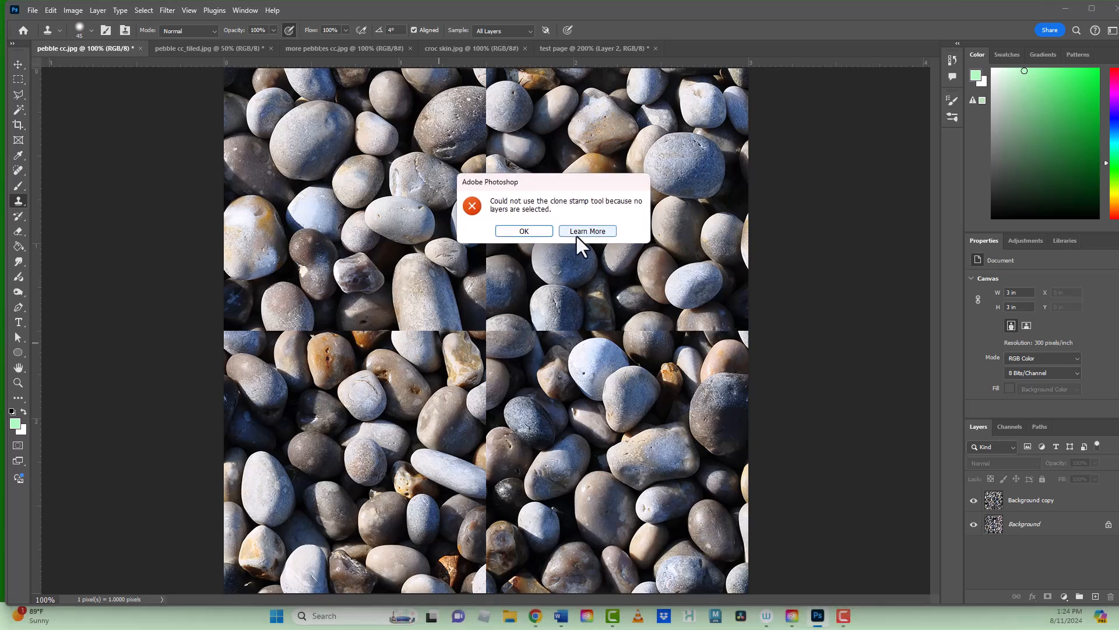
pyautogui.click(548, 230)
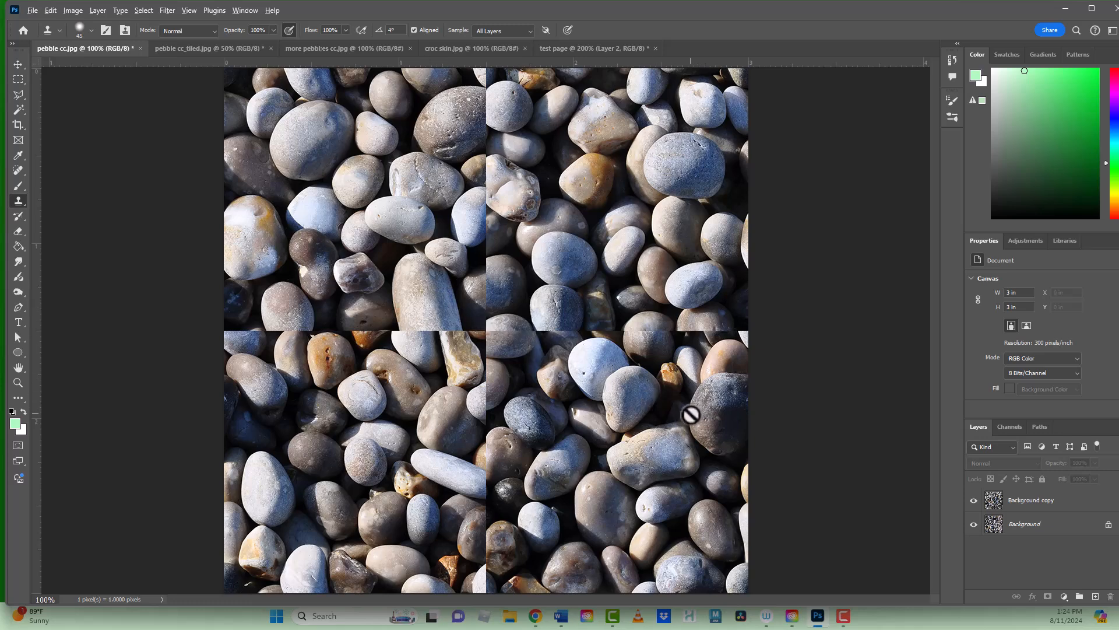
pyautogui.click(1059, 500)
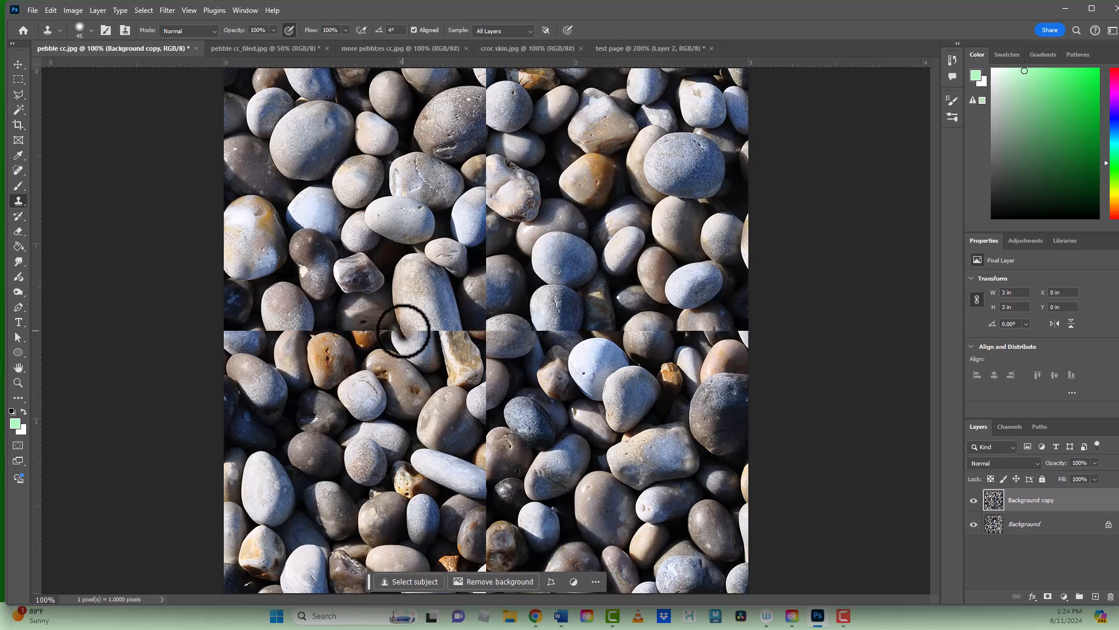
# Step: Clone over the horizontal seam to complete the long pebble and the small pebble near the image centre, using 66% Clone Stamp opacity
pyautogui.moveTo(402, 337)
pyautogui.mouseDown()
pyautogui.moveTo(440, 351)
pyautogui.moveTo(423, 340)
pyautogui.moveTo(427, 323)
pyautogui.moveTo(427, 395)
pyautogui.mouseUp()
pyautogui.hotkey('ctrl', 'z')
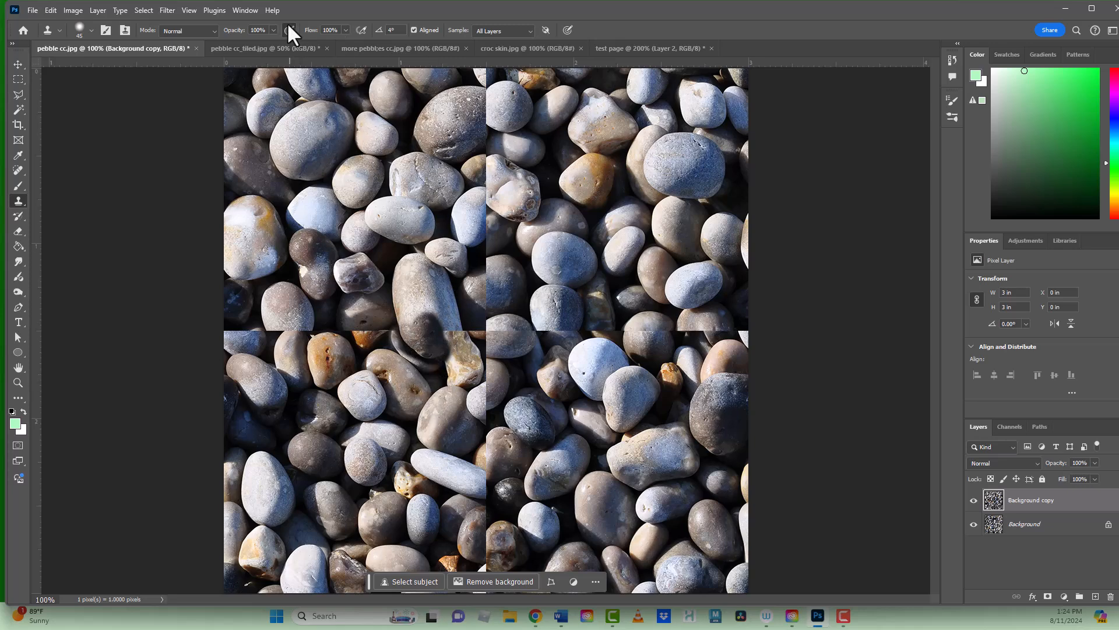
pyautogui.click(273, 29)
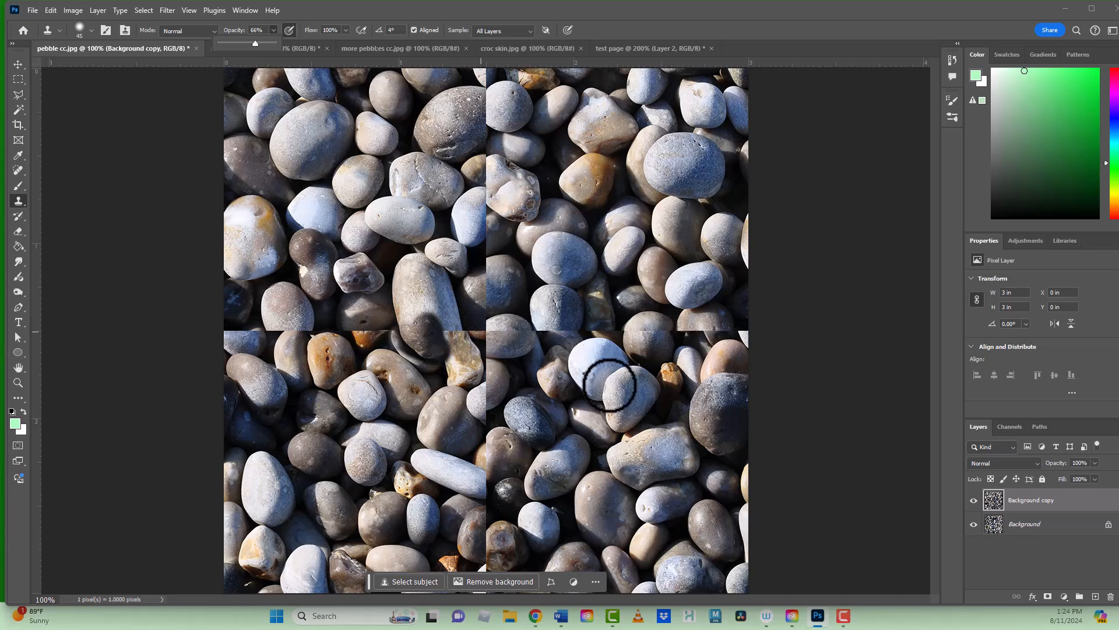
pyautogui.keyDown('alt'); pyautogui.click(631, 428); pyautogui.keyUp('alt')
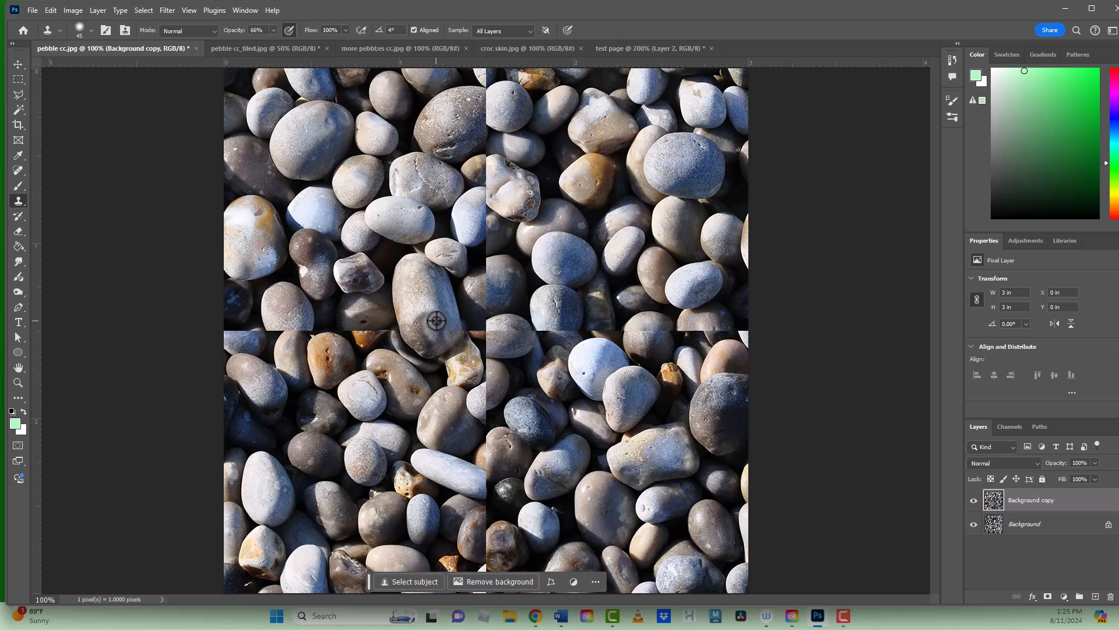
pyautogui.keyDown('alt'); pyautogui.click(432, 418); pyautogui.keyUp('alt')
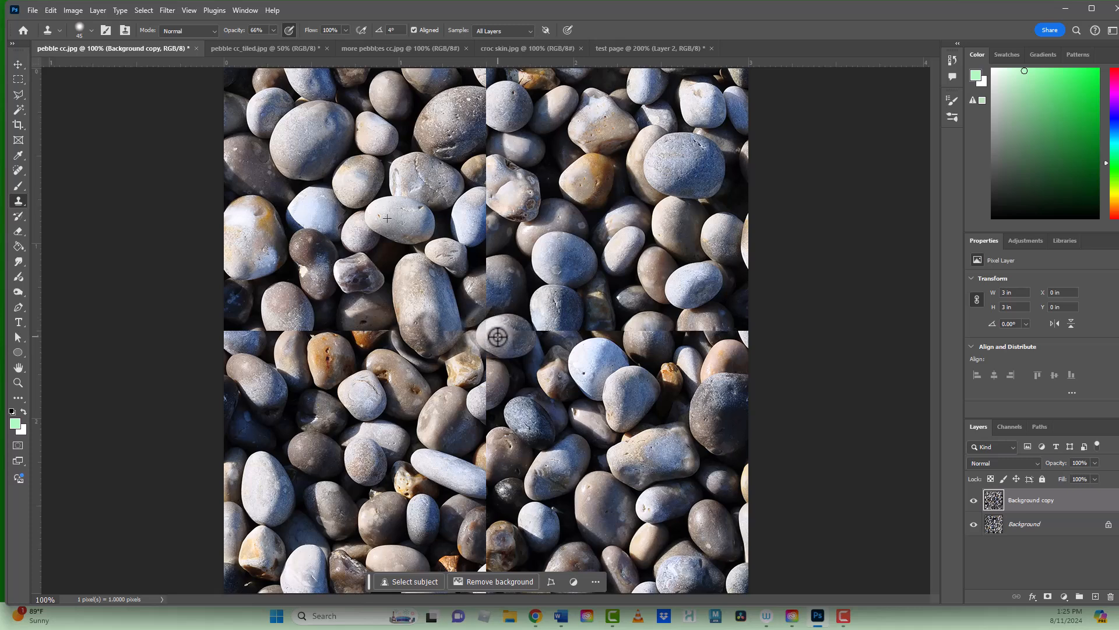
# Step: Clone the round speckled grey pebble from the upper-right quarter over the upper part of the vertical seam
pyautogui.keyDown('alt'); pyautogui.click(691, 160); pyautogui.keyUp('alt')
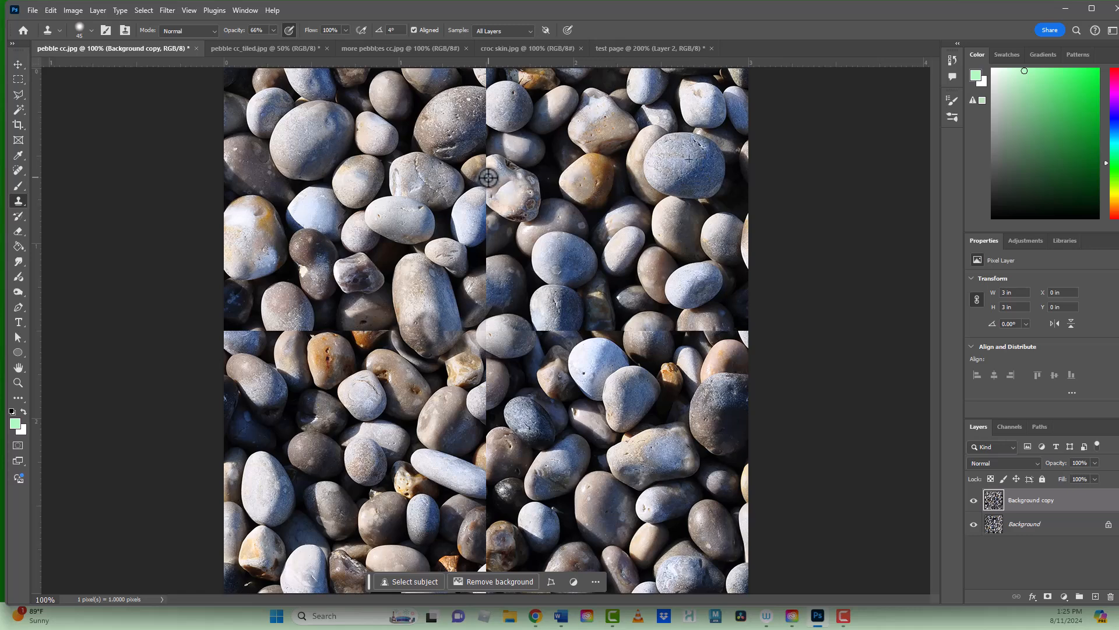
pyautogui.moveTo(497, 179)
pyautogui.mouseDown()
pyautogui.moveTo(474, 184)
pyautogui.moveTo(496, 193)
pyautogui.moveTo(488, 172)
pyautogui.moveTo(467, 193)
pyautogui.moveTo(503, 196)
pyautogui.moveTo(495, 173)
pyautogui.moveTo(471, 184)
pyautogui.moveTo(503, 210)
pyautogui.moveTo(508, 175)
pyautogui.moveTo(464, 173)
pyautogui.moveTo(466, 215)
pyautogui.moveTo(515, 186)
pyautogui.moveTo(482, 165)
pyautogui.moveTo(468, 203)
pyautogui.moveTo(515, 192)
pyautogui.moveTo(498, 162)
pyautogui.moveTo(461, 185)
pyautogui.moveTo(505, 196)
pyautogui.moveTo(472, 190)
pyautogui.moveTo(476, 170)
pyautogui.moveTo(499, 178)
pyautogui.moveTo(494, 197)
pyautogui.moveTo(466, 190)
pyautogui.moveTo(467, 163)
pyautogui.moveTo(501, 161)
pyautogui.moveTo(514, 192)
pyautogui.moveTo(504, 205)
pyautogui.moveTo(470, 192)
pyautogui.moveTo(483, 163)
pyautogui.moveTo(511, 188)
pyautogui.moveTo(480, 205)
pyautogui.moveTo(457, 180)
pyautogui.moveTo(484, 175)
pyautogui.mouseUp()
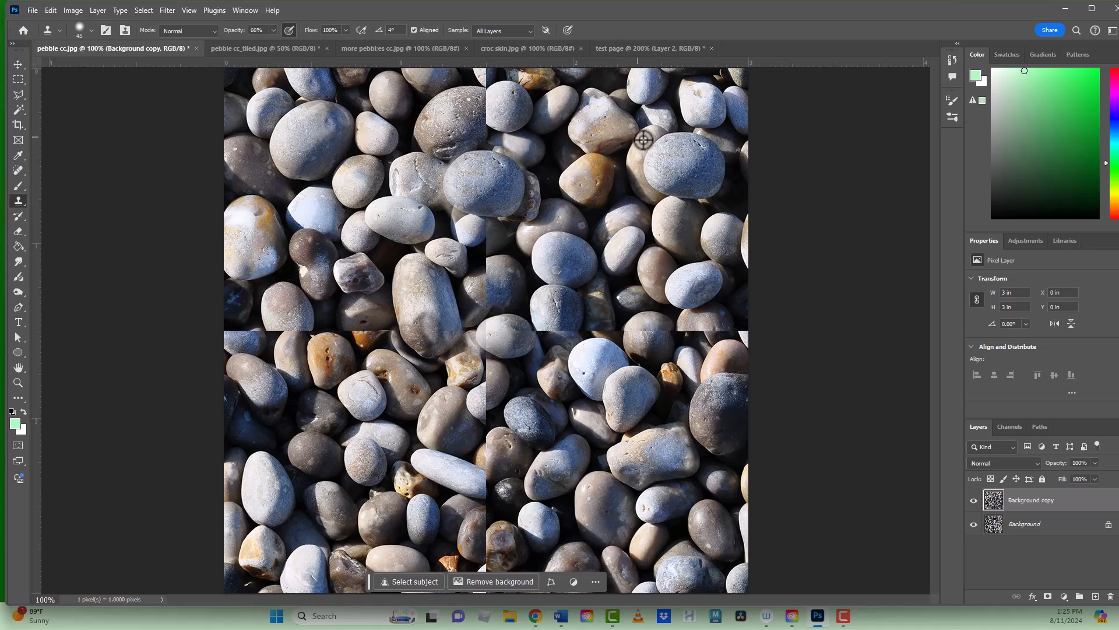
pyautogui.keyDown('alt'); pyautogui.click(548, 185); pyautogui.keyUp('alt')
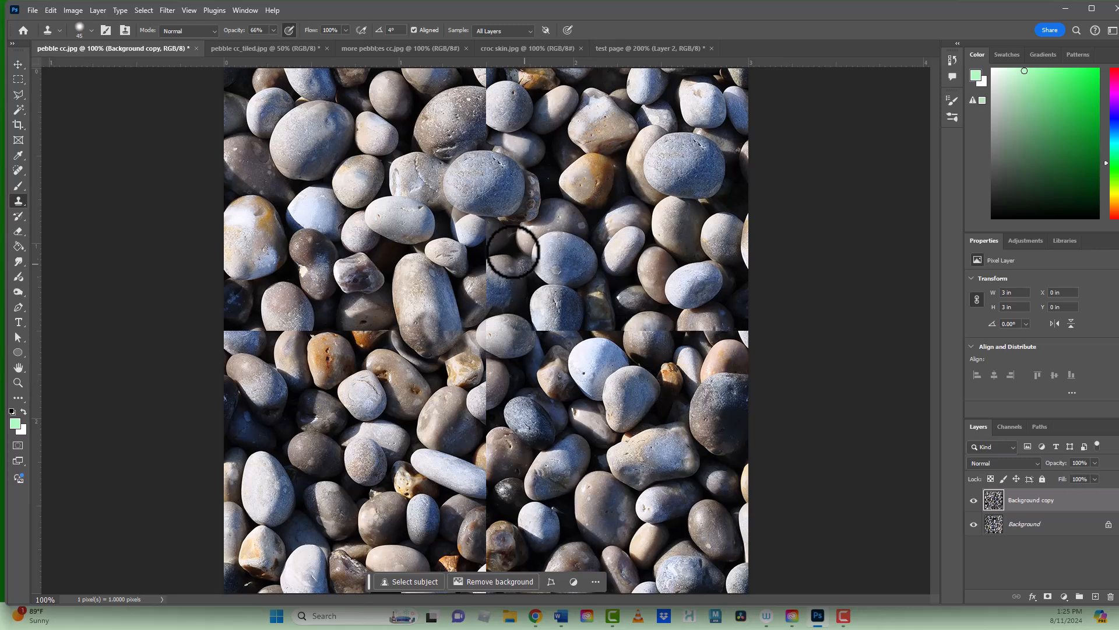
# Step: Clone a pale pebble from the image's upper-right area over the left part of the horizontal seam
pyautogui.keyDown('alt'); pyautogui.click(726, 112); pyautogui.keyUp('alt')
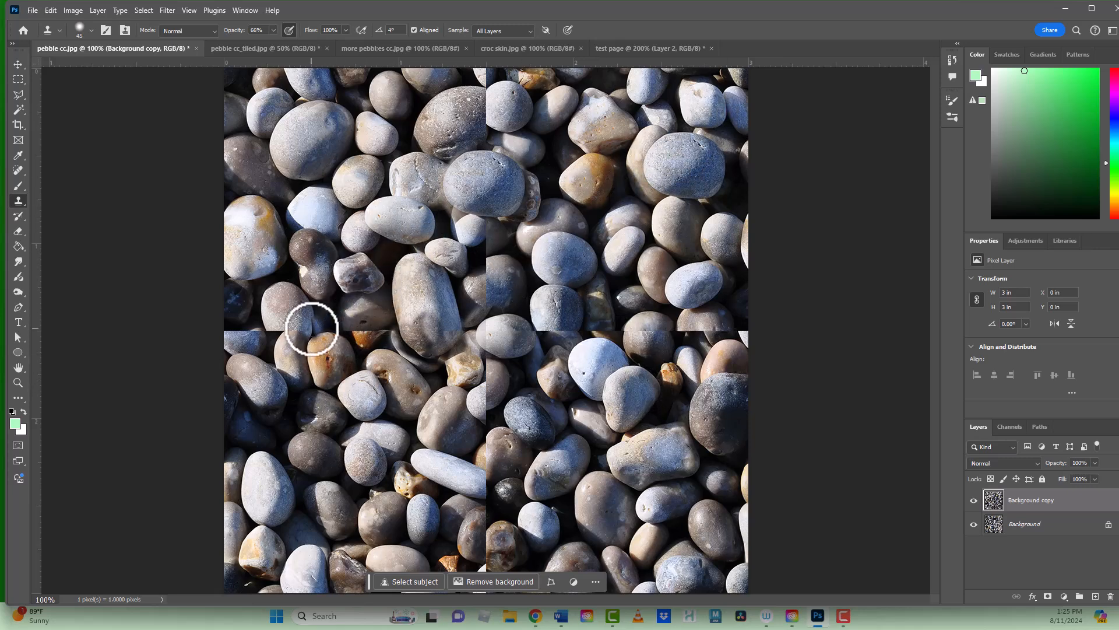
pyautogui.moveTo(318, 325)
pyautogui.mouseDown()
pyautogui.moveTo(288, 332)
pyautogui.moveTo(294, 317)
pyautogui.mouseUp()
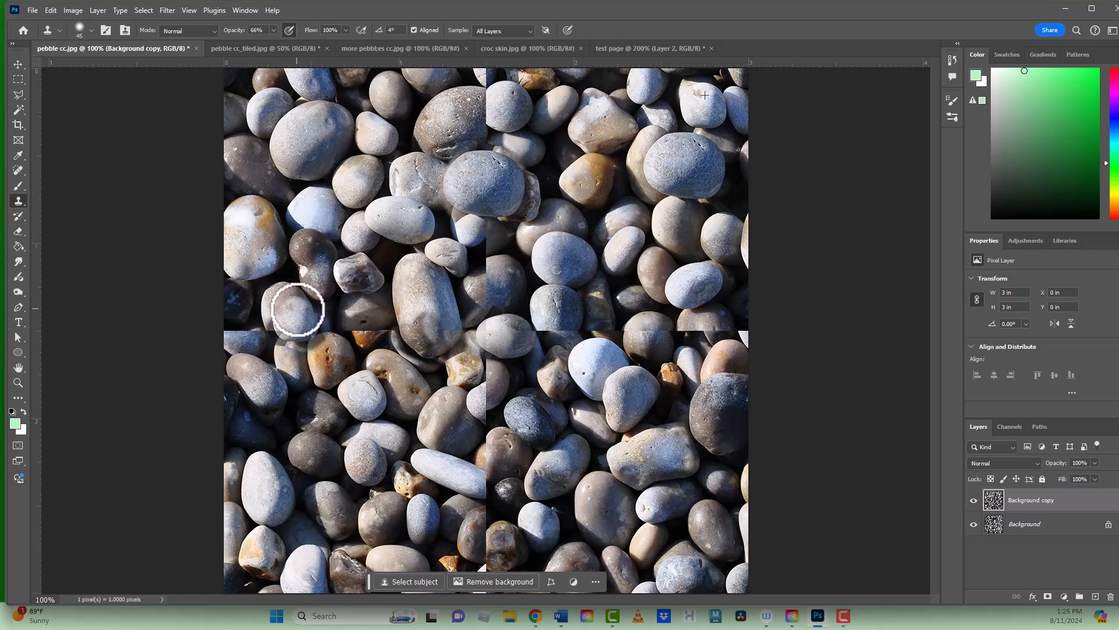
pyautogui.moveTo(290, 301)
pyautogui.mouseDown()
pyautogui.moveTo(286, 332)
pyautogui.moveTo(307, 329)
pyautogui.moveTo(277, 310)
pyautogui.moveTo(289, 301)
pyautogui.moveTo(302, 322)
pyautogui.mouseUp()
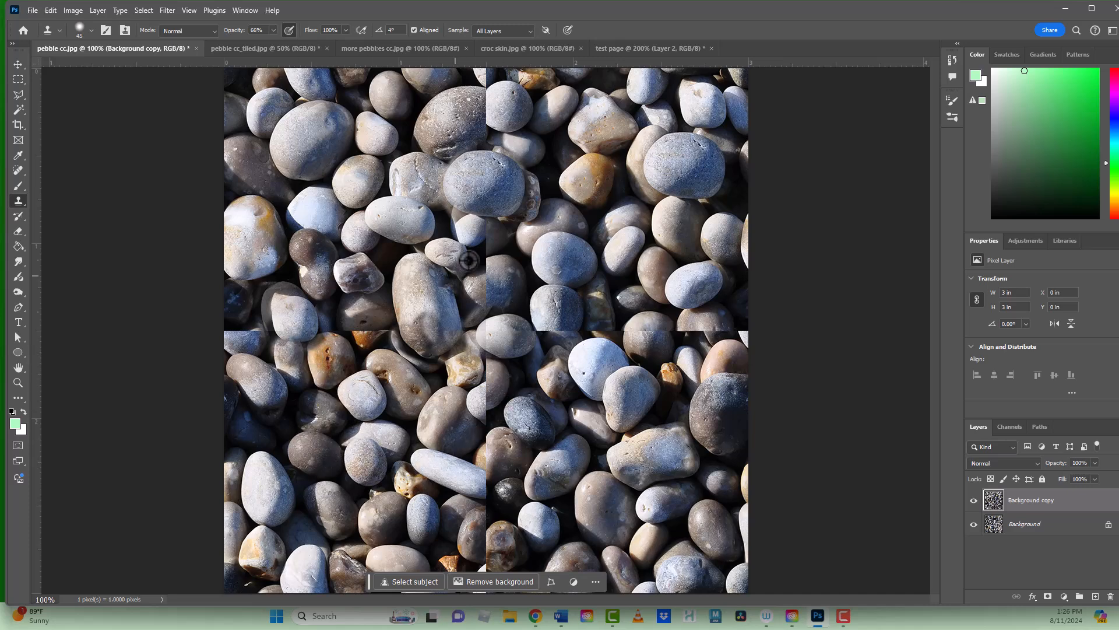
pyautogui.keyDown('alt'); pyautogui.click(516, 418); pyautogui.keyUp('alt')
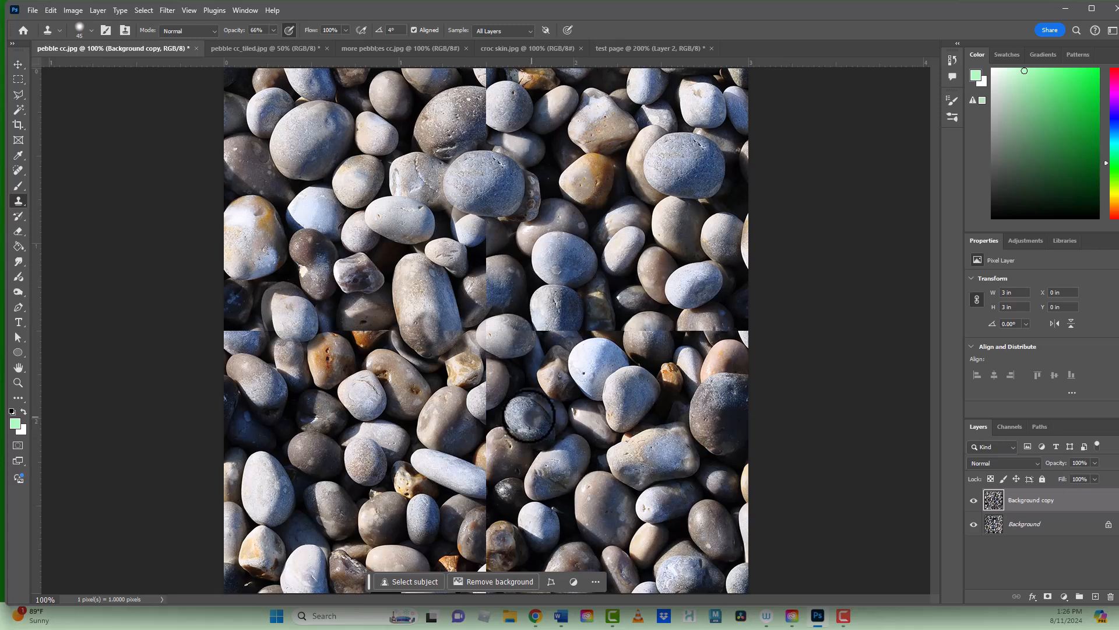
# Step: Compare the retouched image with the finished pebble cc_tiled.jpg and check the finished tile's image size
pyautogui.click(258, 49)
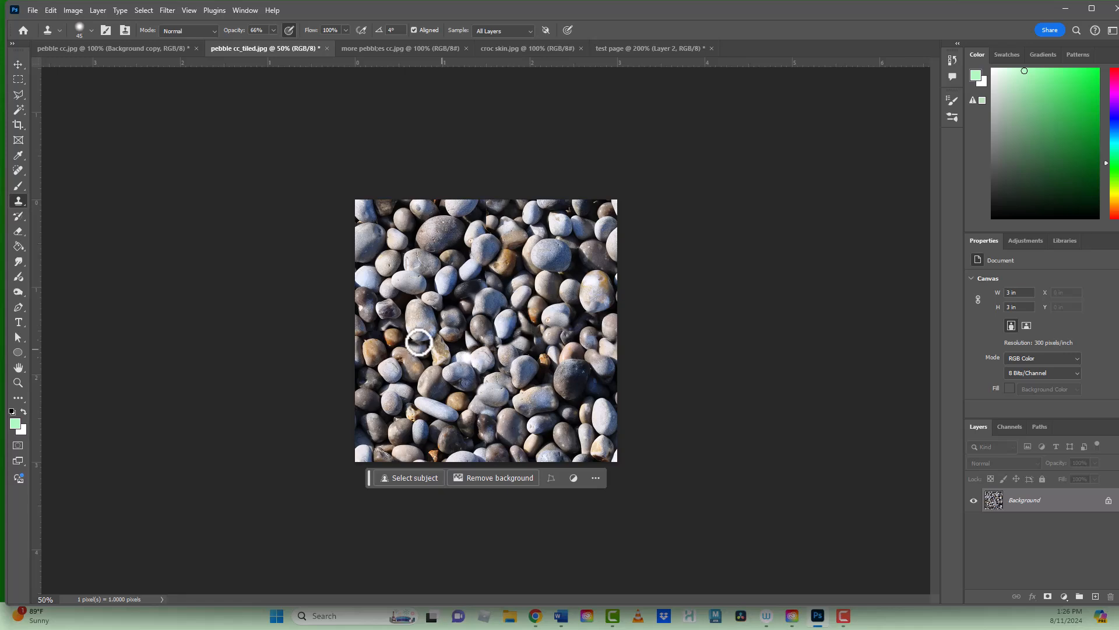
pyautogui.click(118, 48)
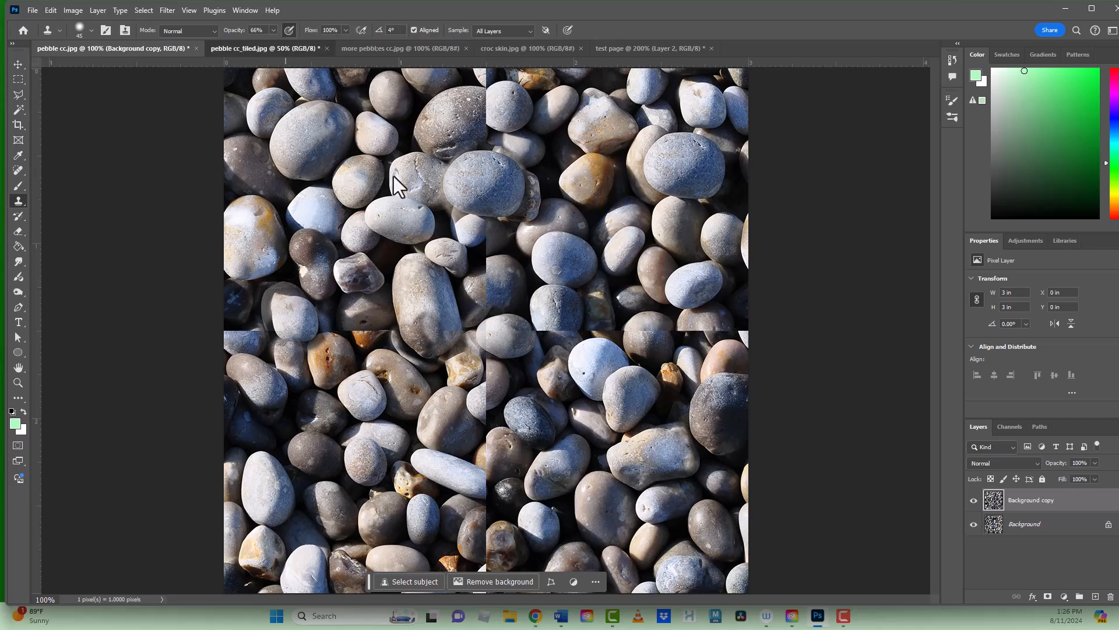
pyautogui.click(280, 49)
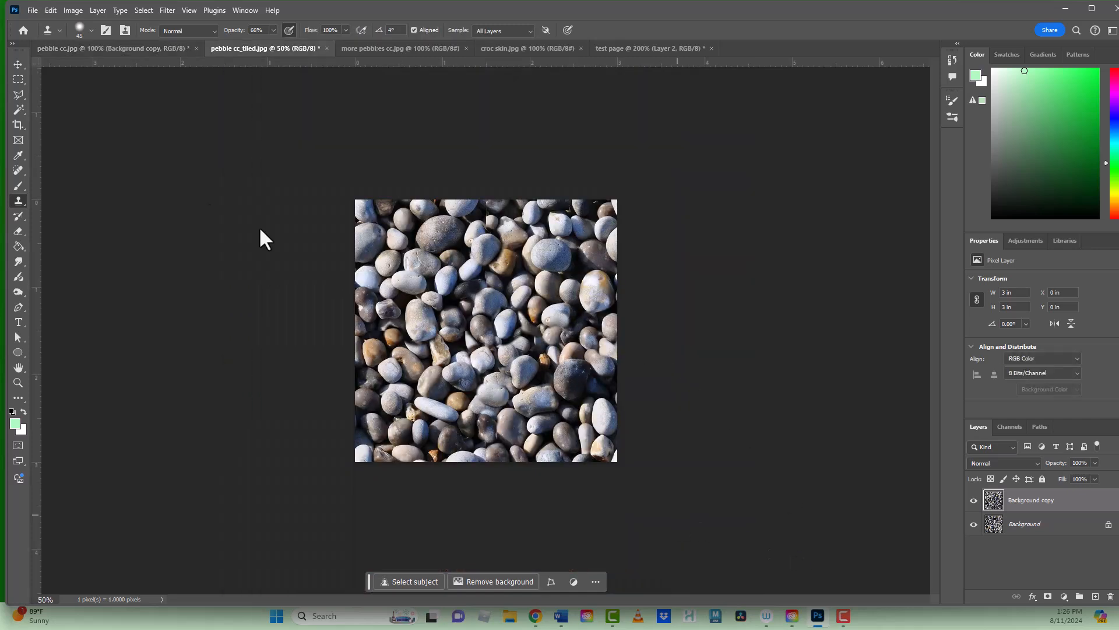
pyautogui.click(74, 10)
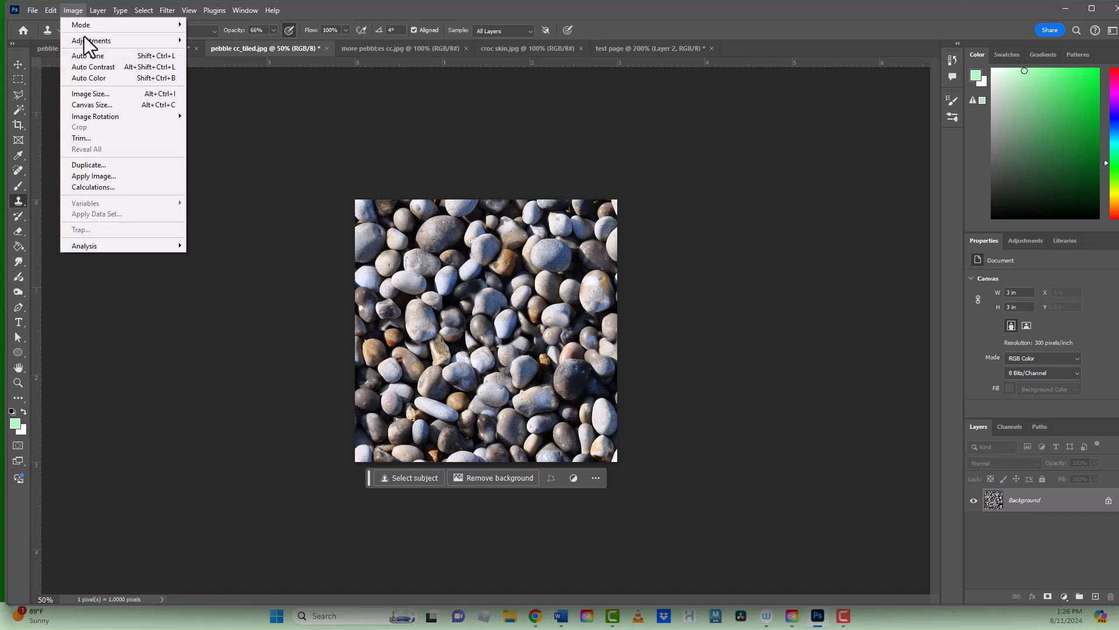
pyautogui.click(98, 93)
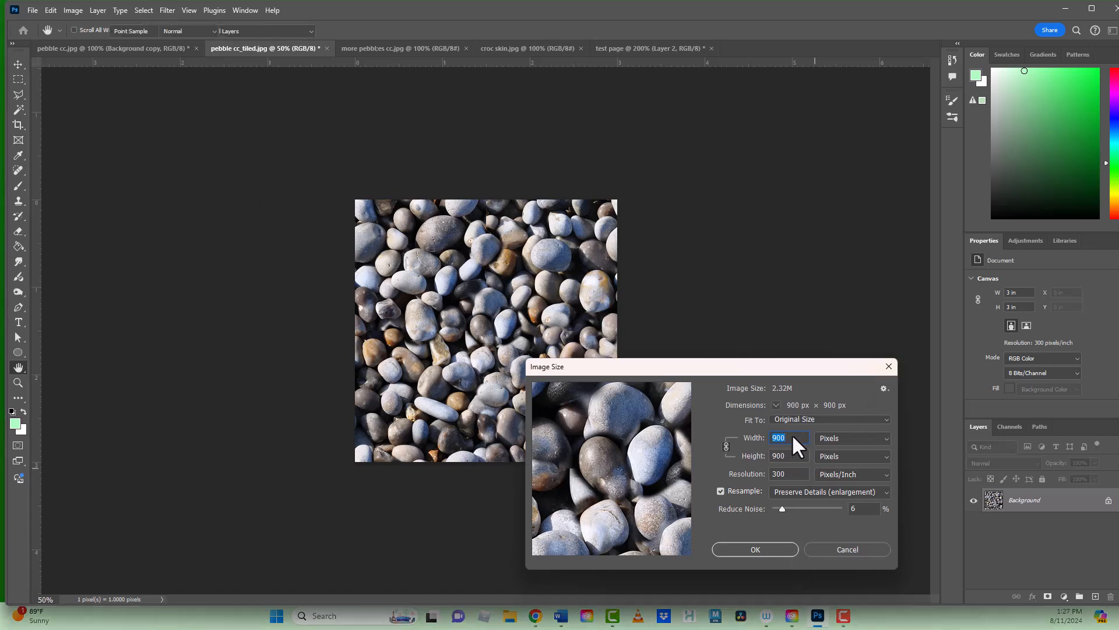
pyautogui.press('Escape')
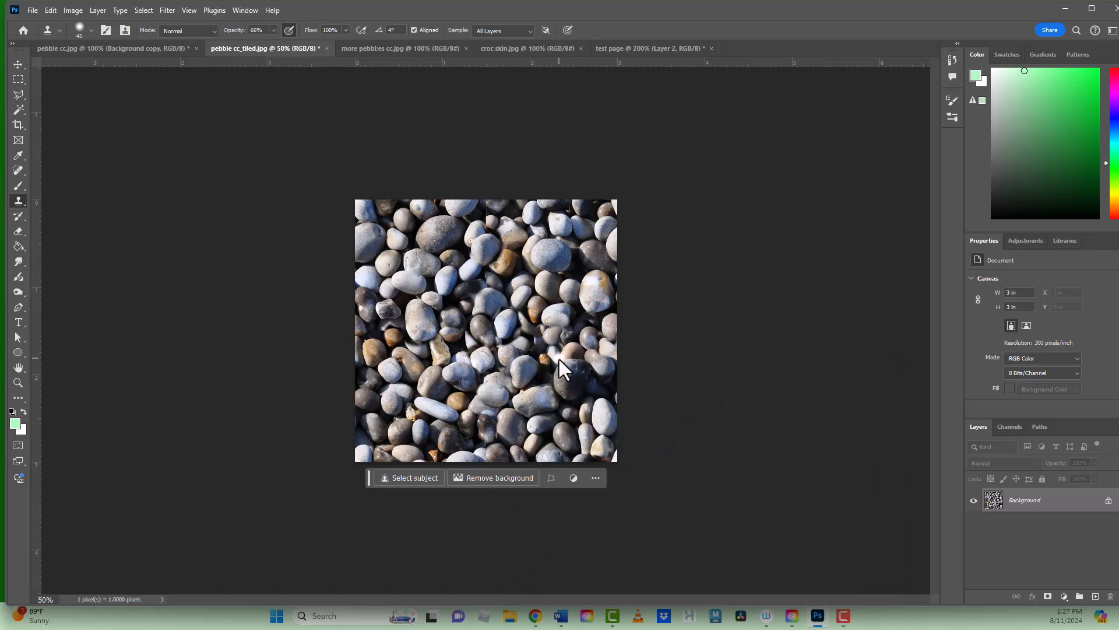
# Step: Delete the two old pebble tile layers, Layer 1 and Layer 2, from the test page
pyautogui.click(641, 51)
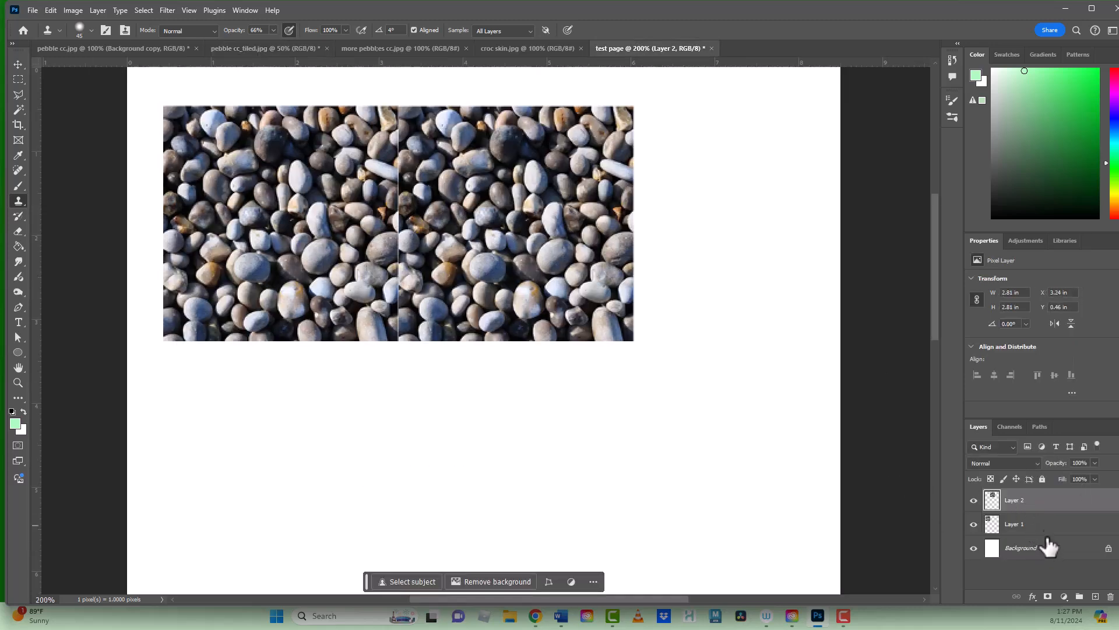
pyautogui.keyDown('shift'); pyautogui.click(1046, 528); pyautogui.keyUp('shift')
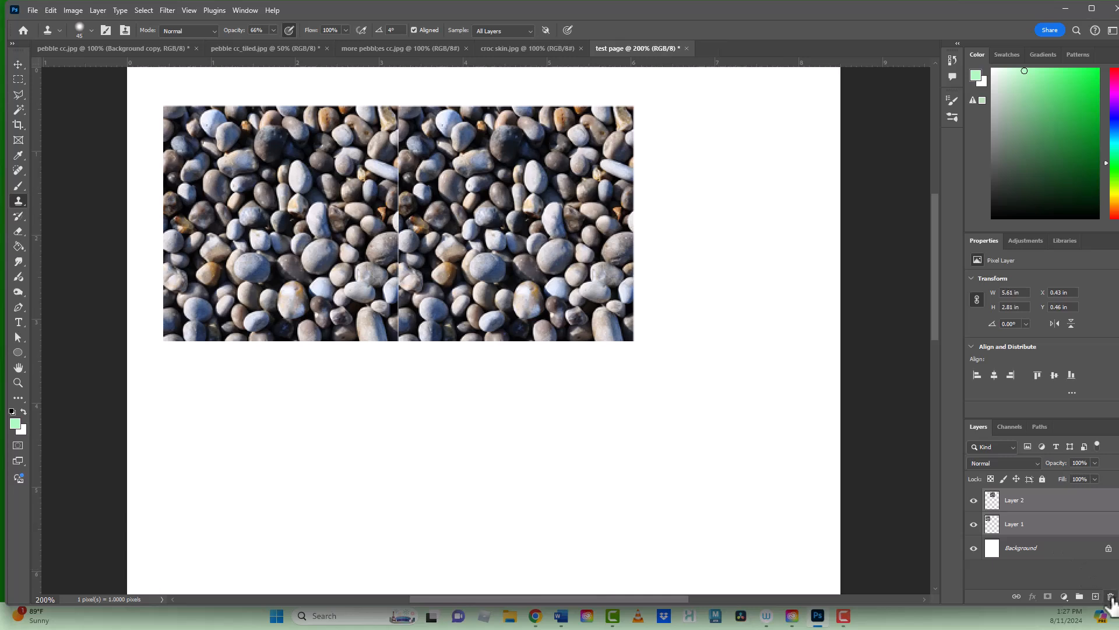
pyautogui.press('Delete')
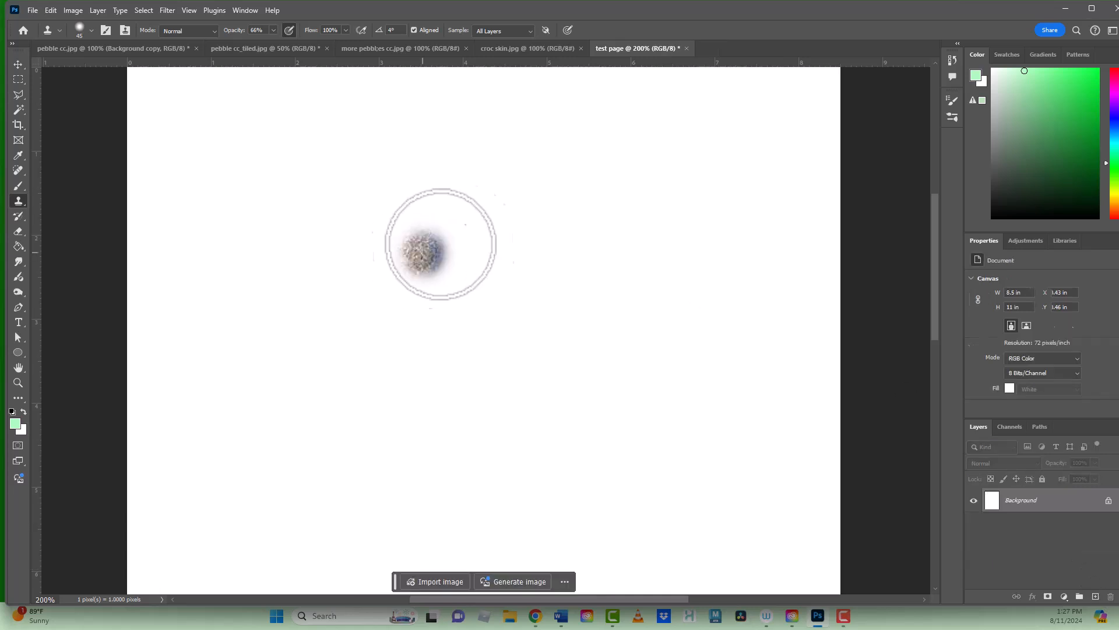
# Step: Copy the whole finished image from pebble cc_tiled.jpg and paste it into the test page
pyautogui.click(260, 49)
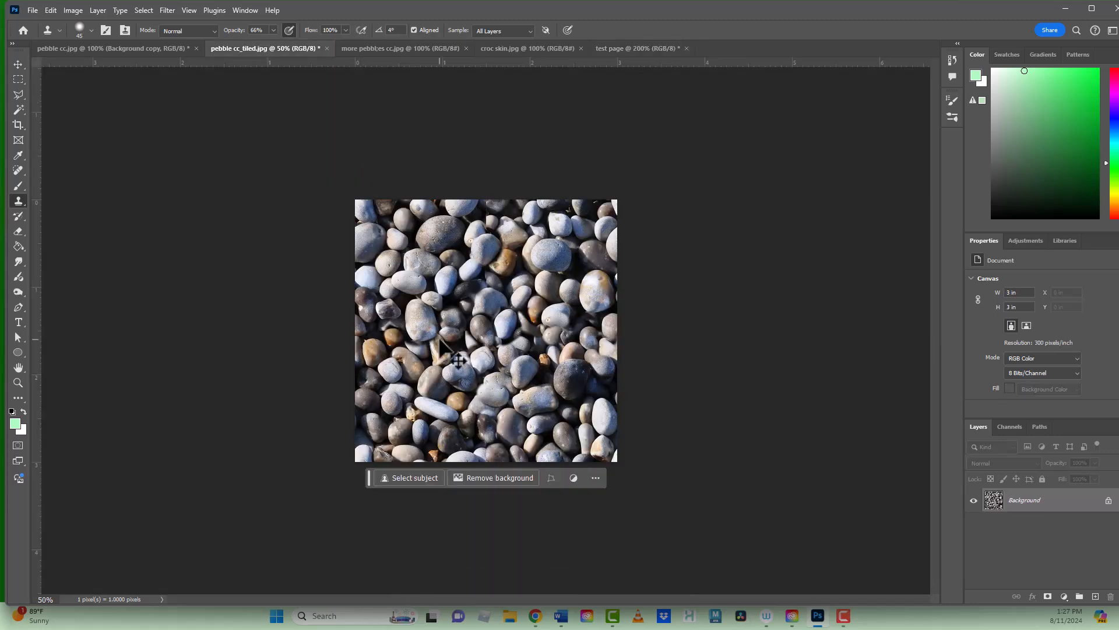
pyautogui.hotkey('ctrl', 'a')
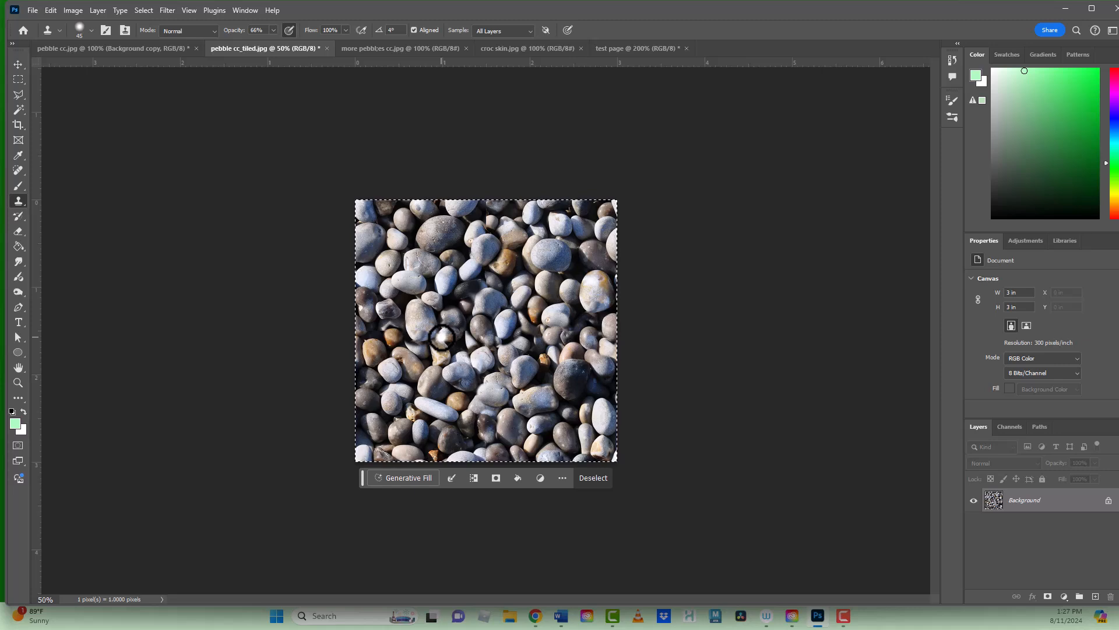
pyautogui.click(620, 48)
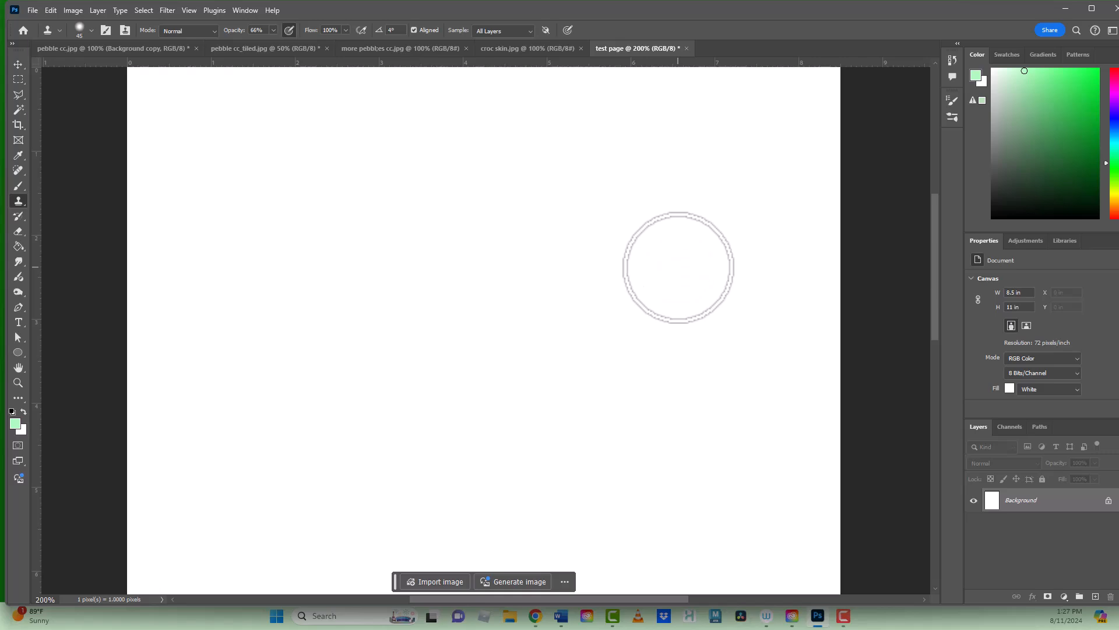
pyautogui.hotkey('ctrl', 'v')
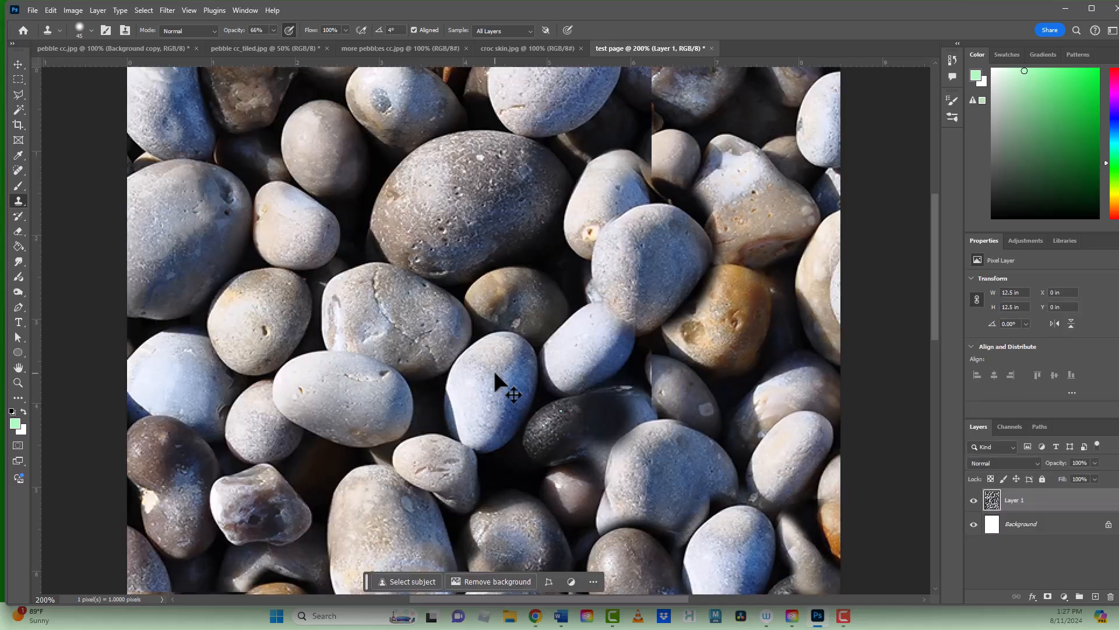
pyautogui.hotkey('ctrl', '-')
pyautogui.hotkey('ctrl', '-')
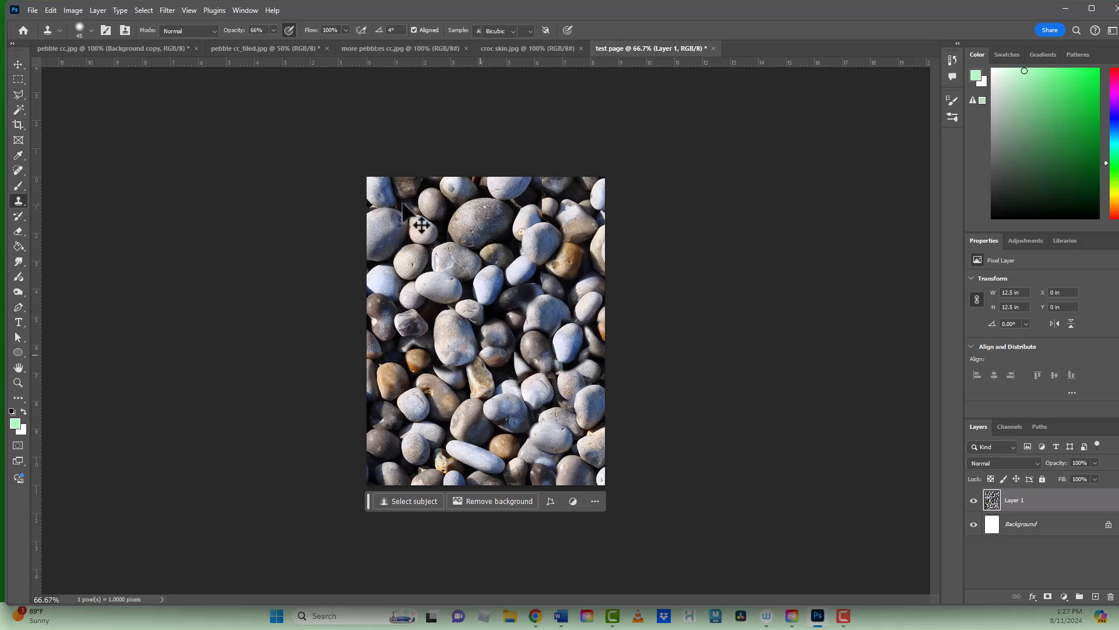
# Step: Scale the pasted pebble tile to about 2.47 inches square and place it near the page's upper-left corner
pyautogui.hotkey('ctrl', 't')
pyautogui.moveTo(376, 188); pyautogui.dragTo(421, 233)
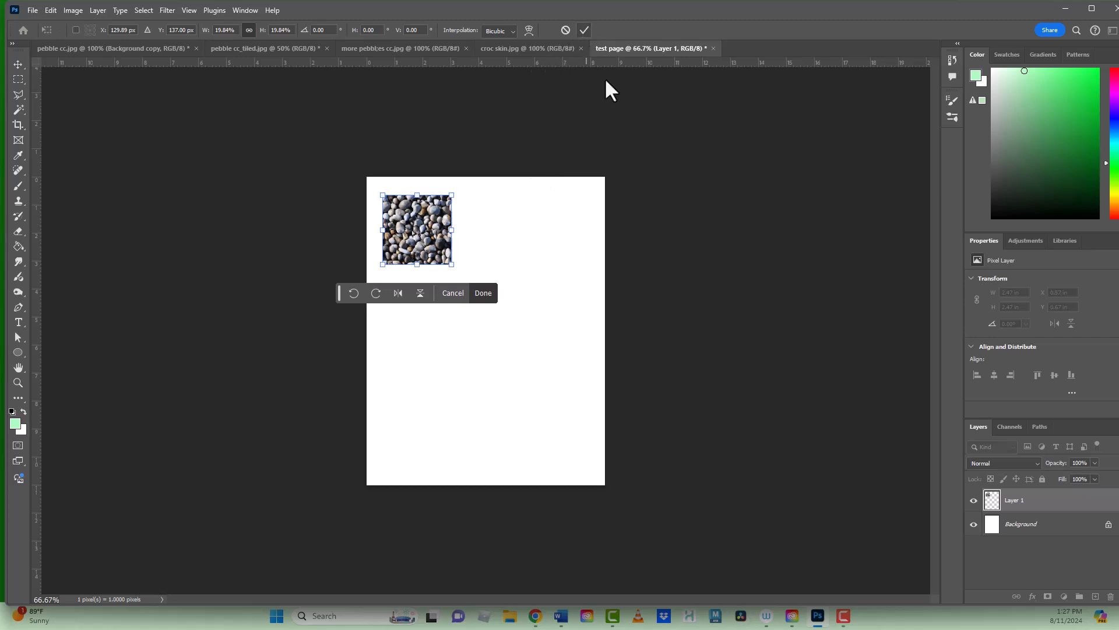
pyautogui.press('Return')
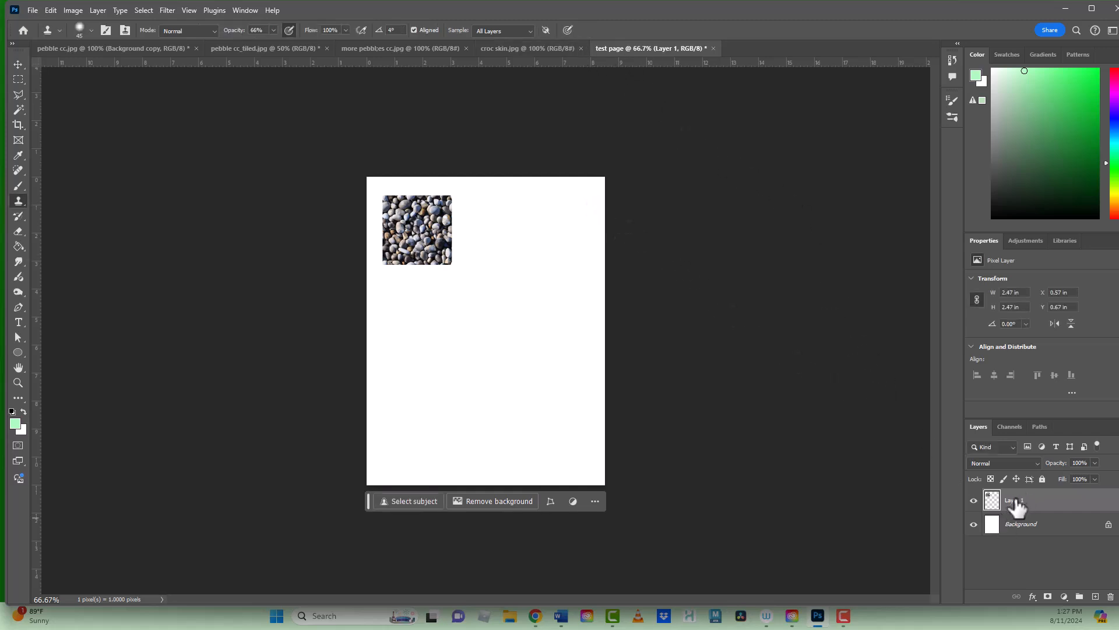
# Step: Copy the scaled pebble tile and paste three duplicates of it on the test page
pyautogui.hotkey('ctrl', 'a')
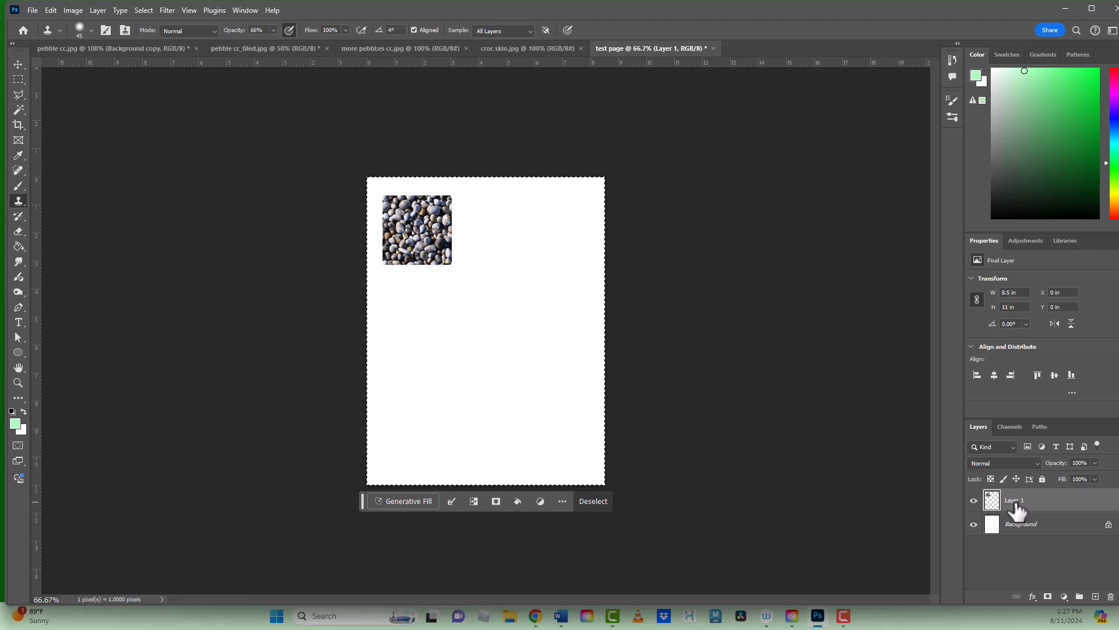
pyautogui.hotkey('ctrl', 'v')
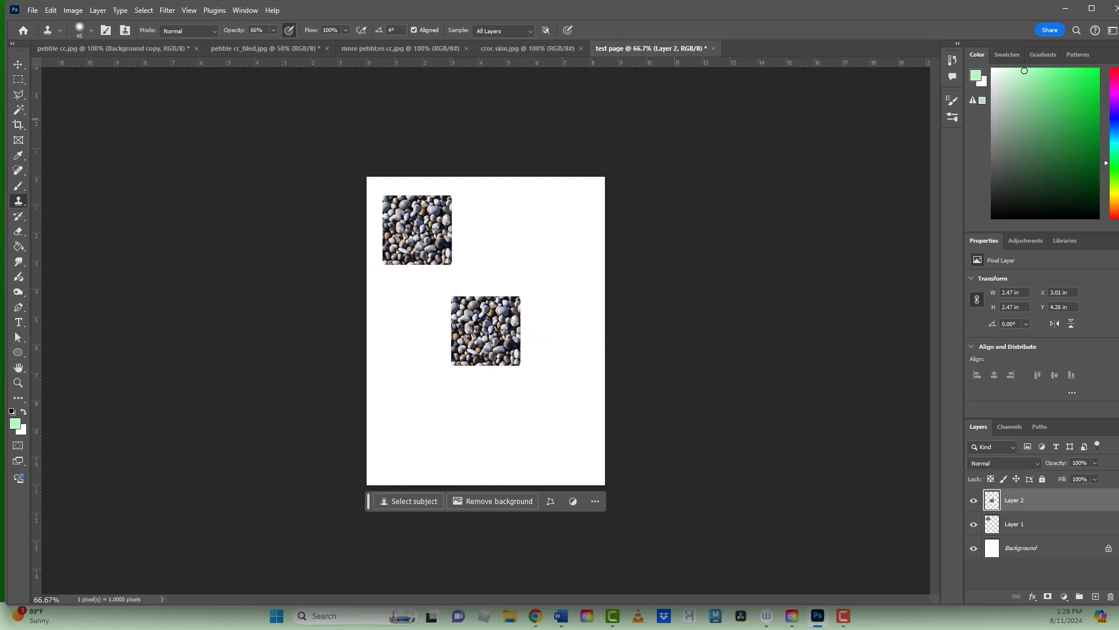
pyautogui.hotkey('ctrl', 'v')
pyautogui.hotkey('ctrl', 'v')
# Step: Arrange the three pasted copies around the original tile to form a two-by-two grid
pyautogui.click(20, 63)
pyautogui.moveTo(473, 330); pyautogui.dragTo(473, 229)
pyautogui.moveTo(492, 328); pyautogui.dragTo(438, 308)
pyautogui.moveTo(473, 348); pyautogui.dragTo(474, 317)
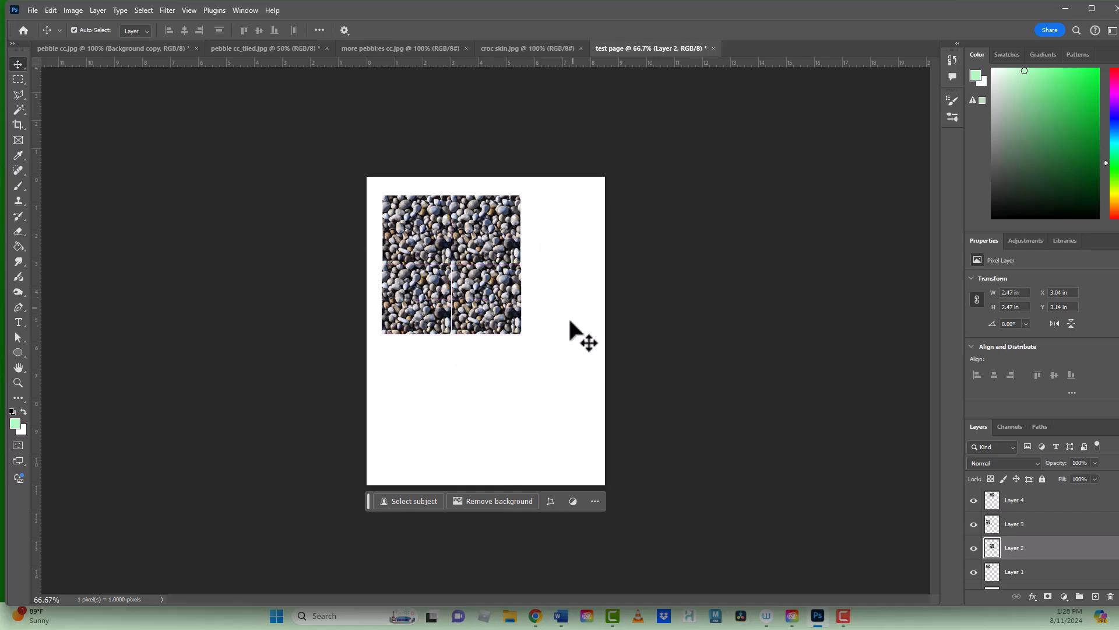
# Step: Close the gap between the two lower tiles by moving the lower-right tile to X 3.01 in, Y 3.14 in
pyautogui.hotkey('ctrl', '+')
pyautogui.hotkey('ctrl', '+')
pyautogui.hotkey('ctrl', '+')
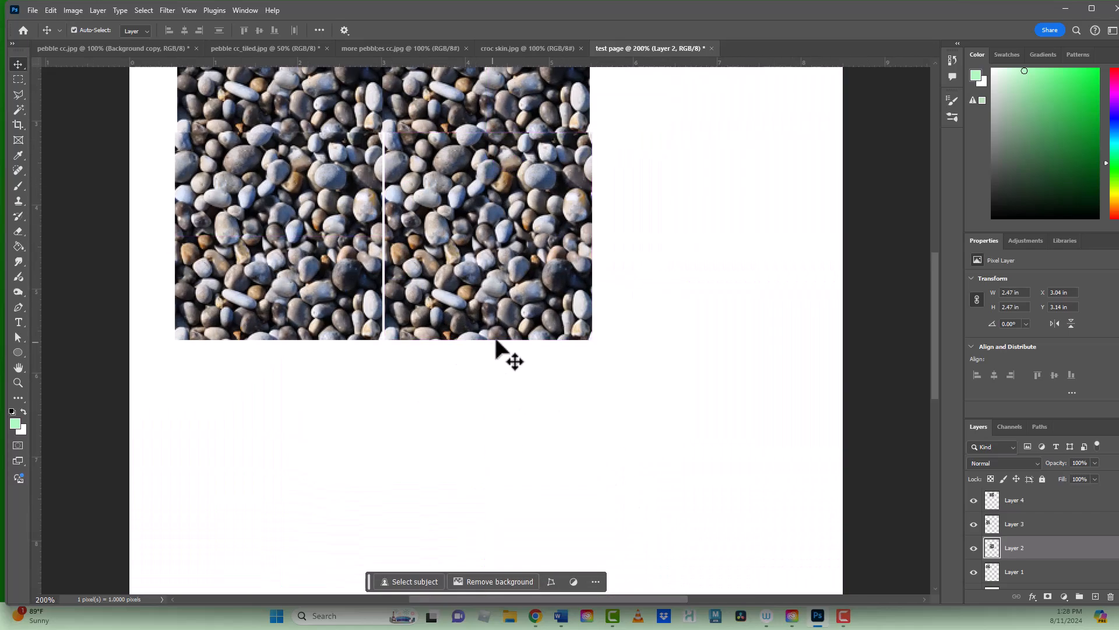
pyautogui.moveTo(489, 315); pyautogui.dragTo(531, 472)
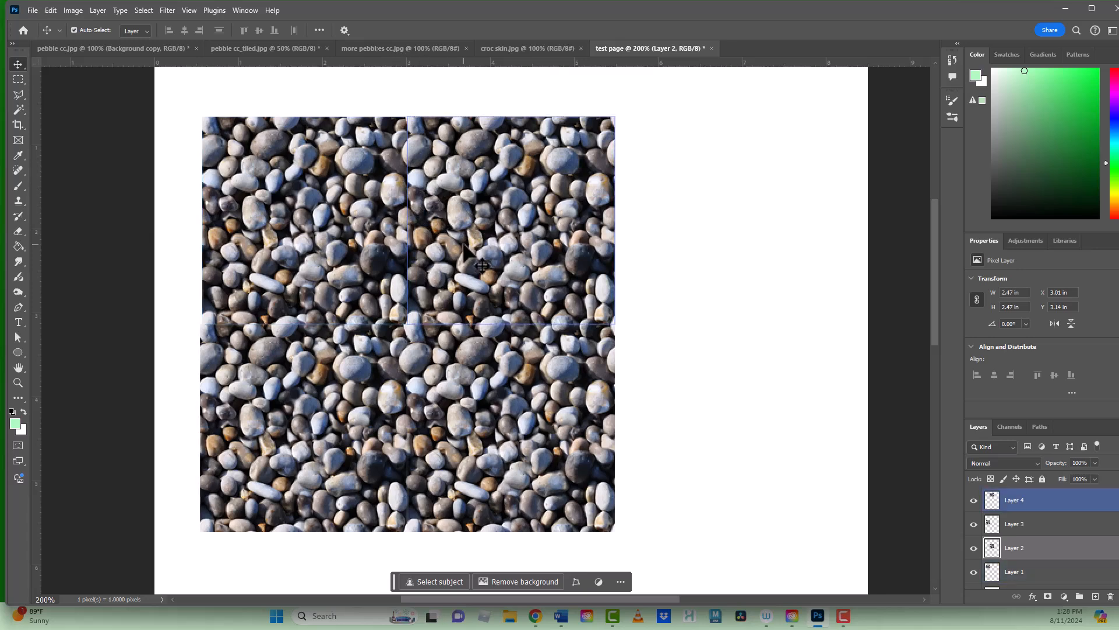
pyautogui.click(788, 366)
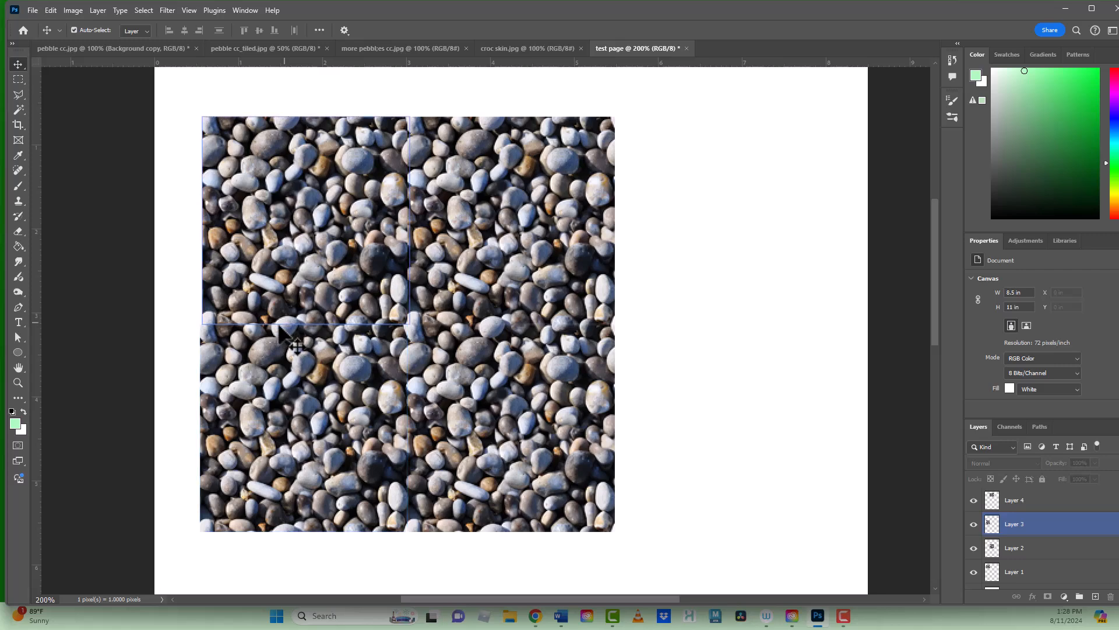
# Step: Shift the upper-left tile to X 0.54 in so it lines up with the tile below it
pyautogui.moveTo(294, 465); pyautogui.dragTo(324, 433)
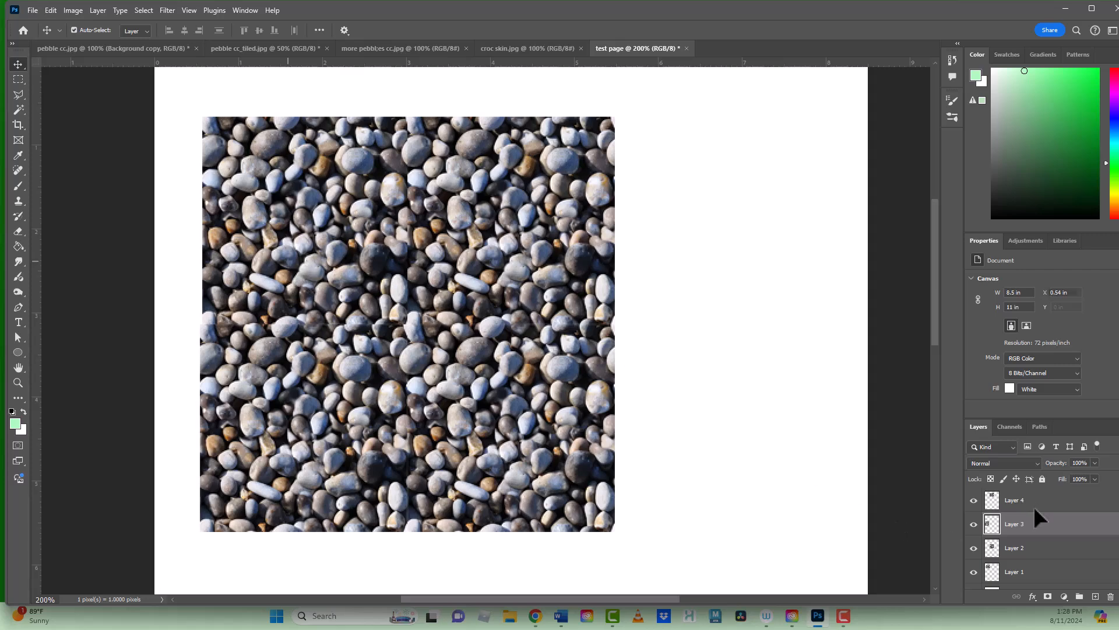
pyautogui.click(1017, 523)
pyautogui.moveTo(354, 271)
pyautogui.mouseDown()
pyautogui.moveTo(323, 250)
pyautogui.moveTo(359, 265)
pyautogui.mouseUp()
pyautogui.click(707, 360)
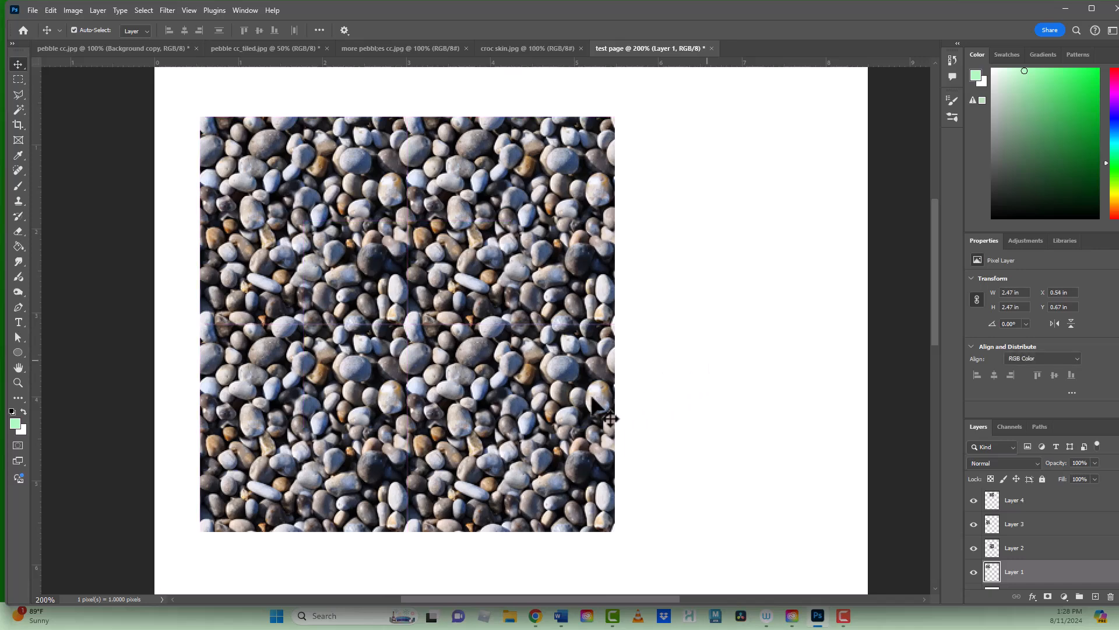
pyautogui.click(692, 373)
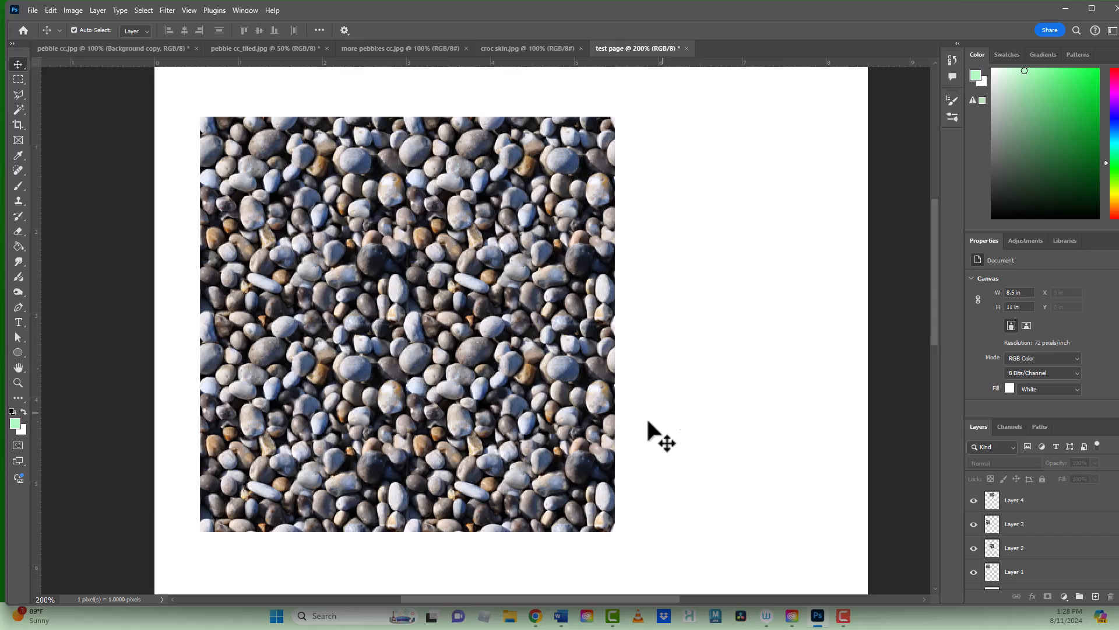
pyautogui.click(392, 500)
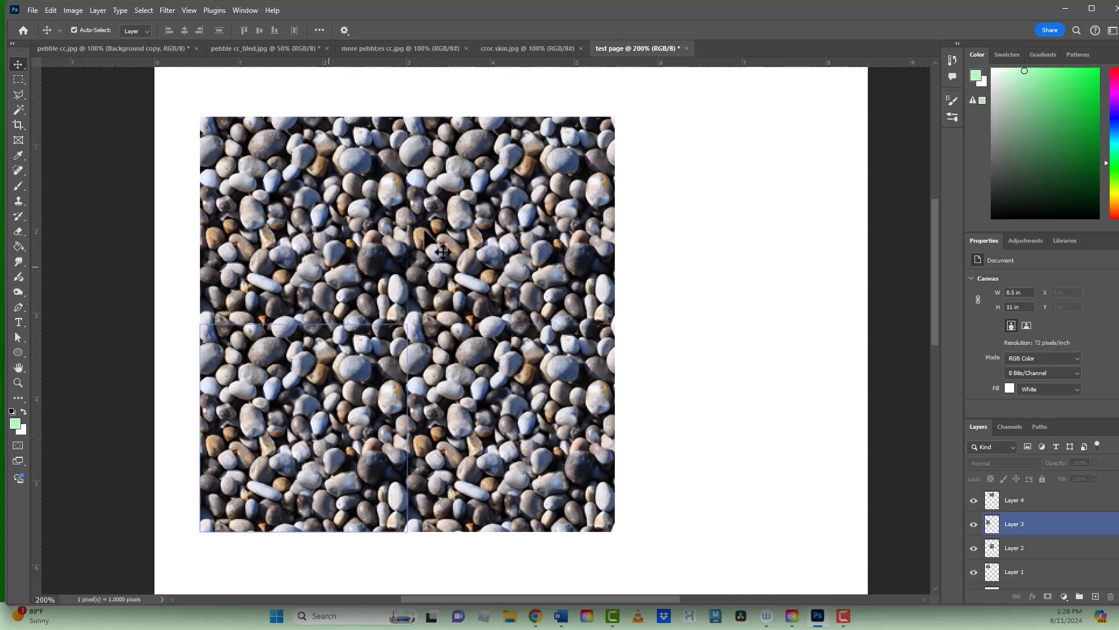
pyautogui.click(495, 284)
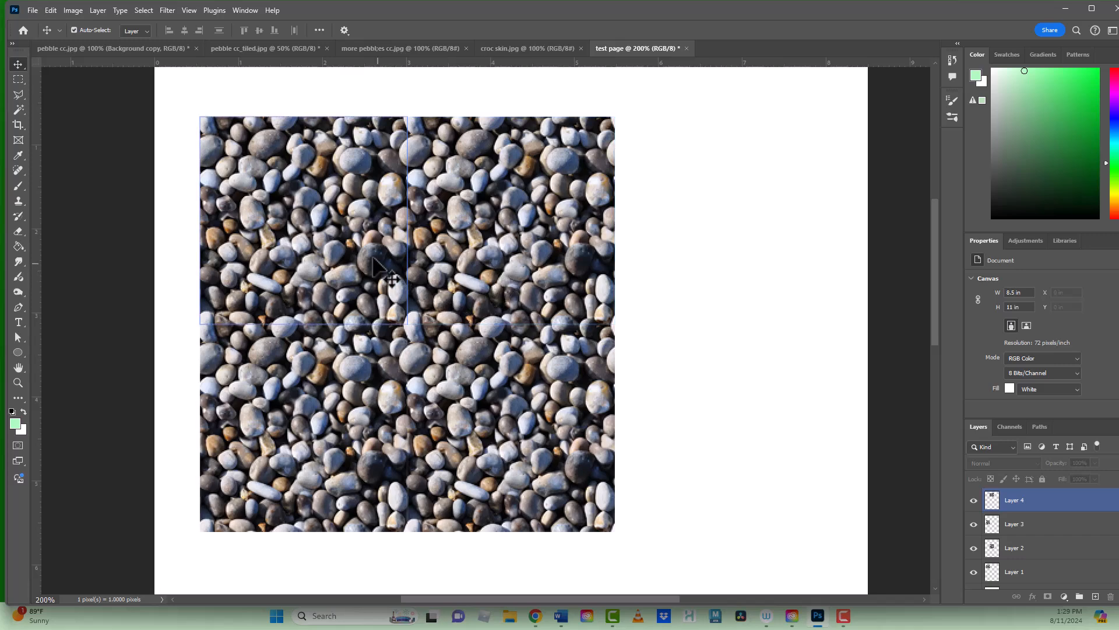
pyautogui.click(401, 267)
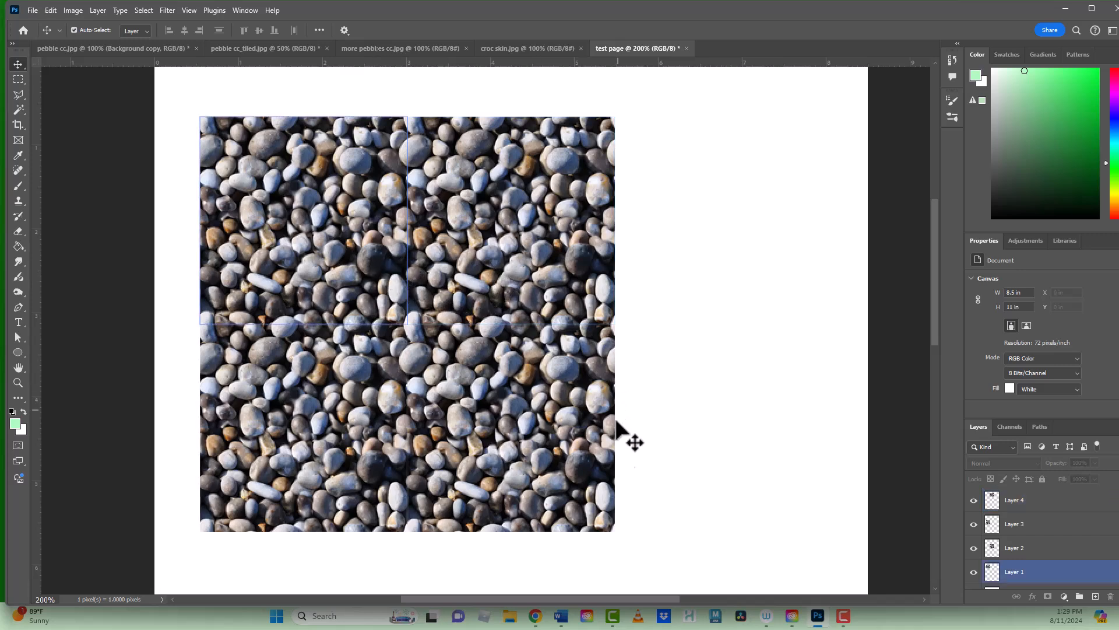
pyautogui.click(338, 421)
pyautogui.click(516, 461)
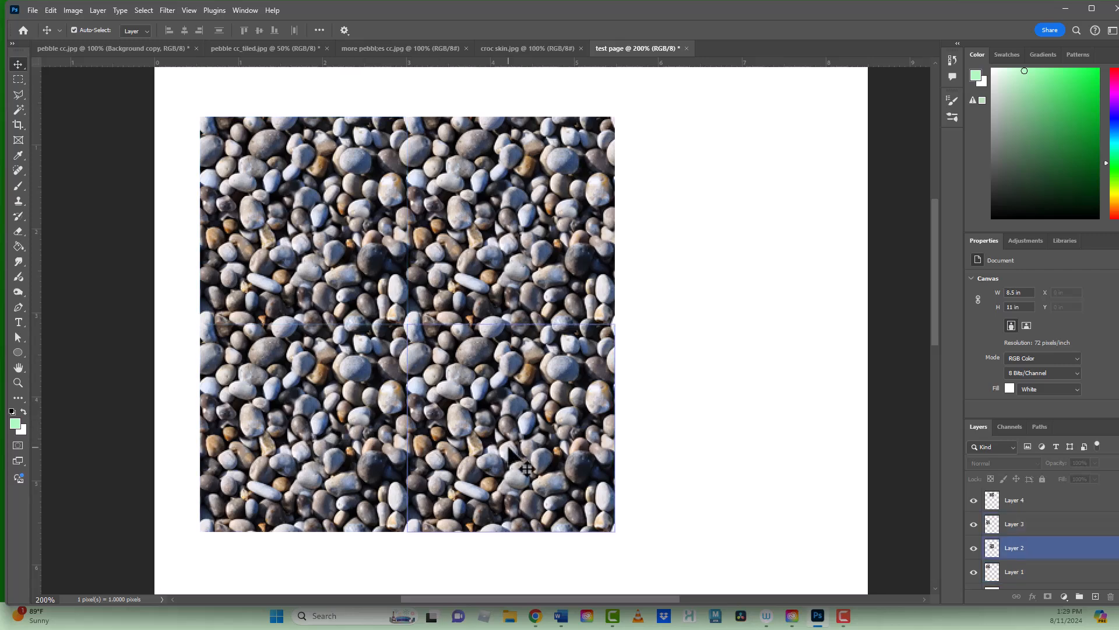
# Step: Select the four tile layers, Layer 1 through Layer 4, and merge them into one layer
pyautogui.click(1049, 575)
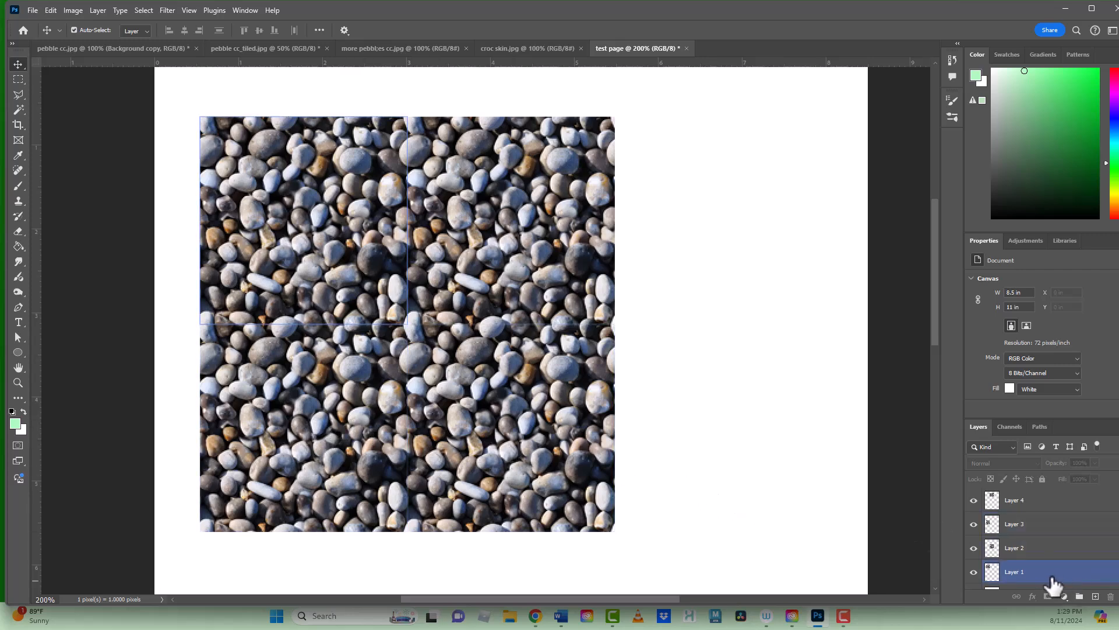
pyautogui.click(1070, 500)
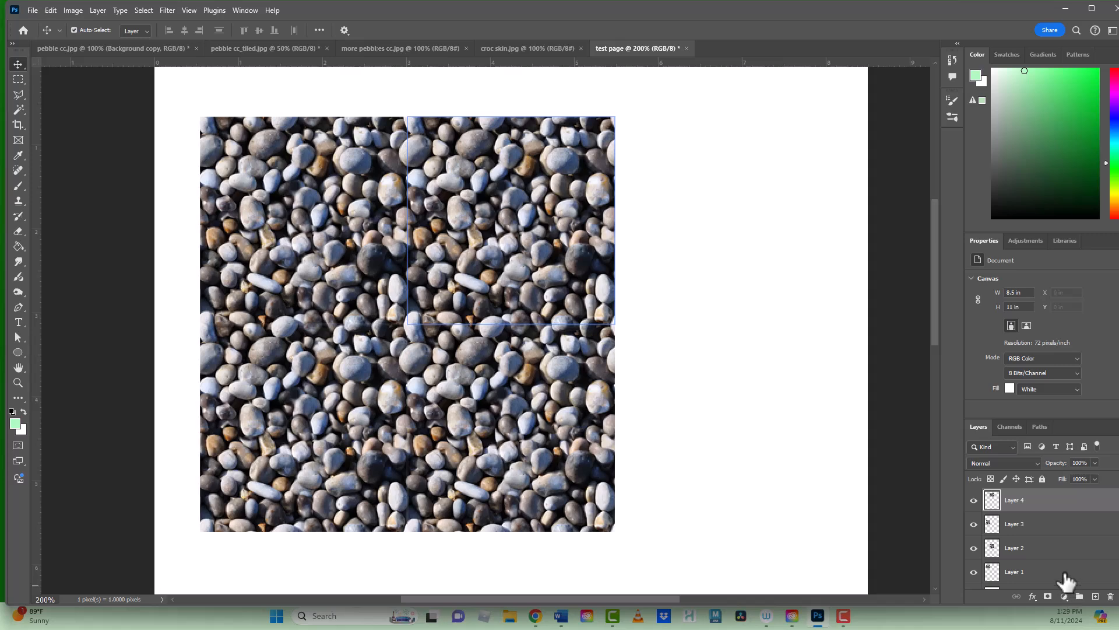
pyautogui.click(1065, 575)
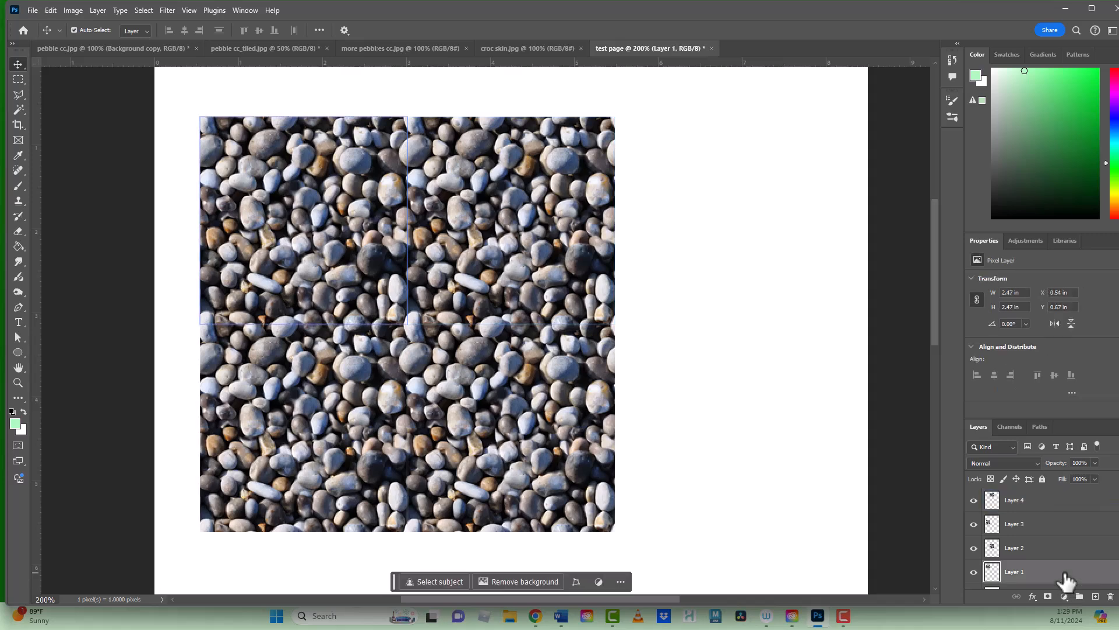
pyautogui.click(1051, 504)
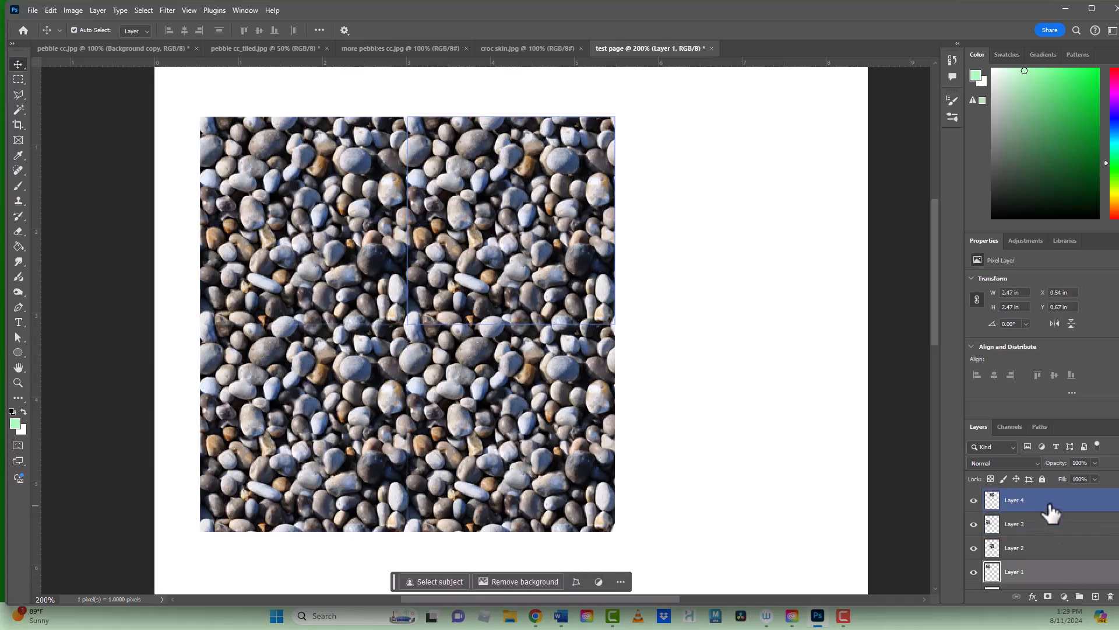
pyautogui.hotkey('ctrl', 'alt', 'a')
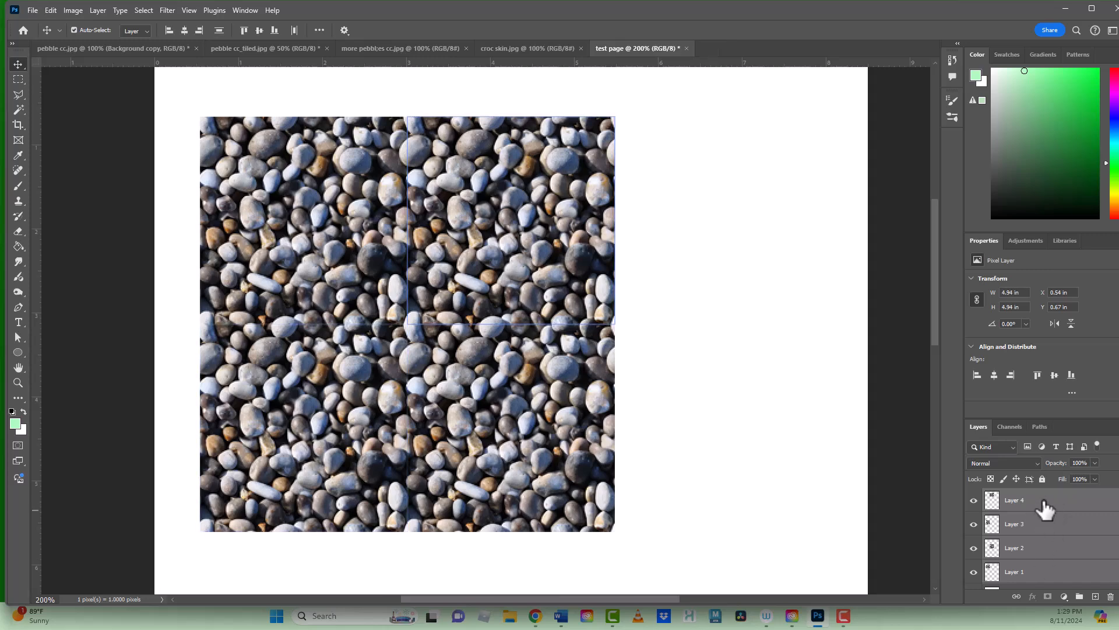
pyautogui.rightClick(1042, 502)
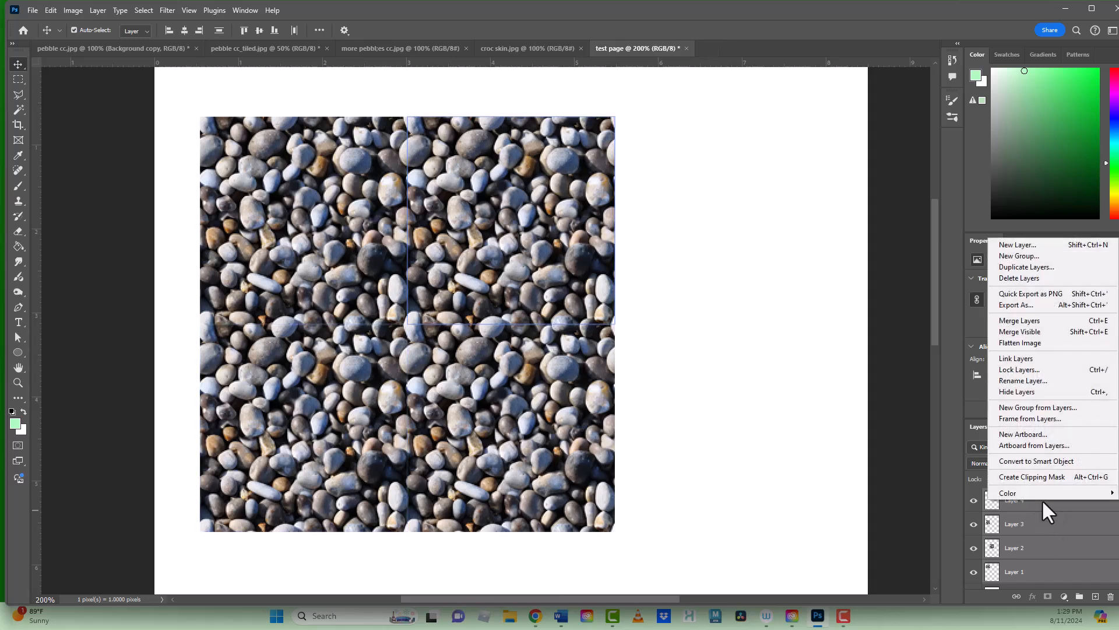
pyautogui.click(1013, 322)
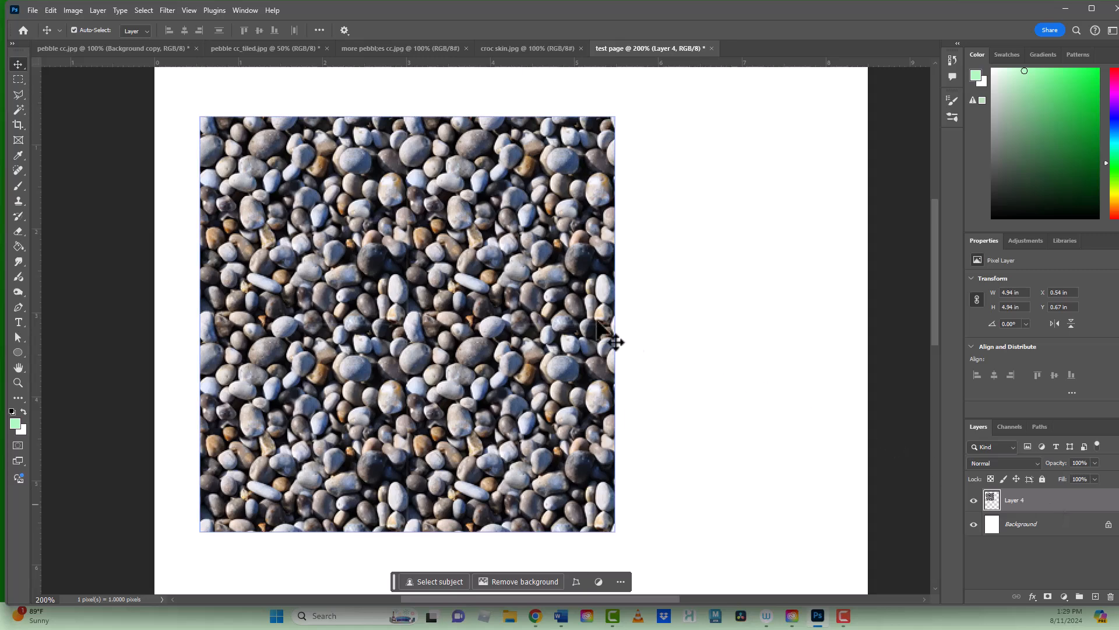
# Step: Duplicate the merged pebble block onto a new layer and align it flush against the original's right edge
pyautogui.scroll(-2, 670, 384)
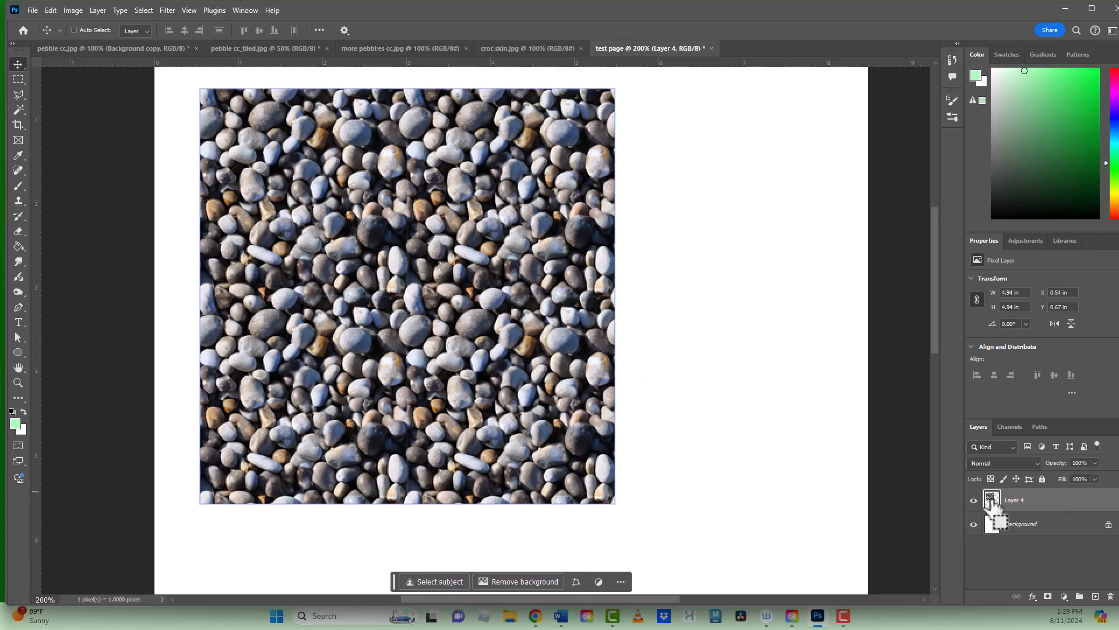
pyautogui.keyDown('ctrl'); pyautogui.click(990, 503); pyautogui.keyUp('ctrl')
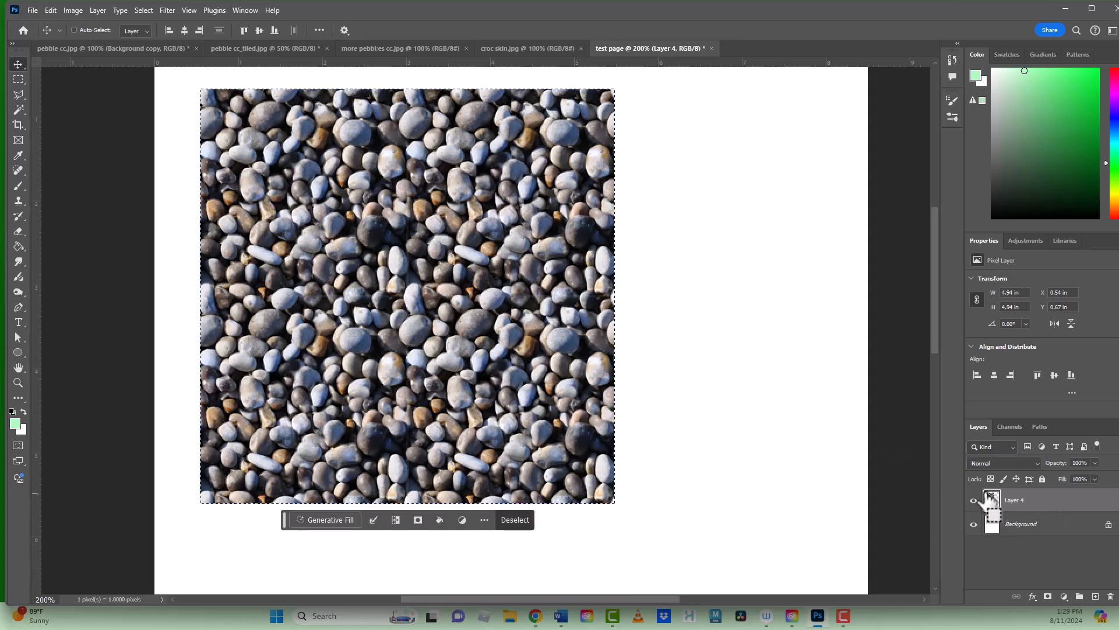
pyautogui.hotkey('ctrl', 'j')
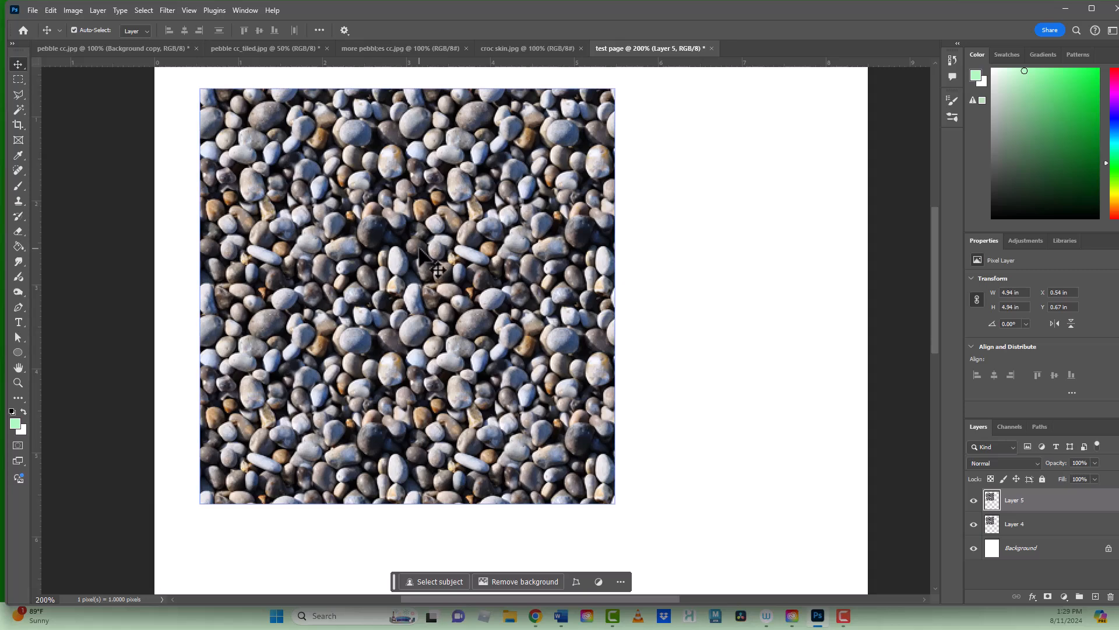
pyautogui.moveTo(411, 270); pyautogui.dragTo(829, 279)
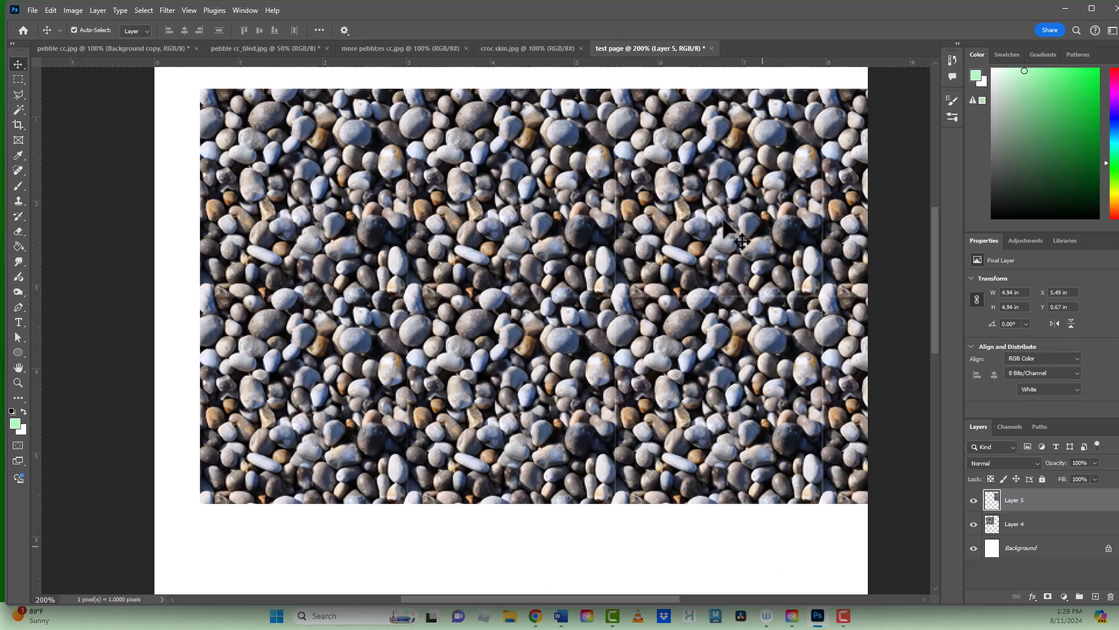
pyautogui.moveTo(746, 193); pyautogui.dragTo(721, 221)
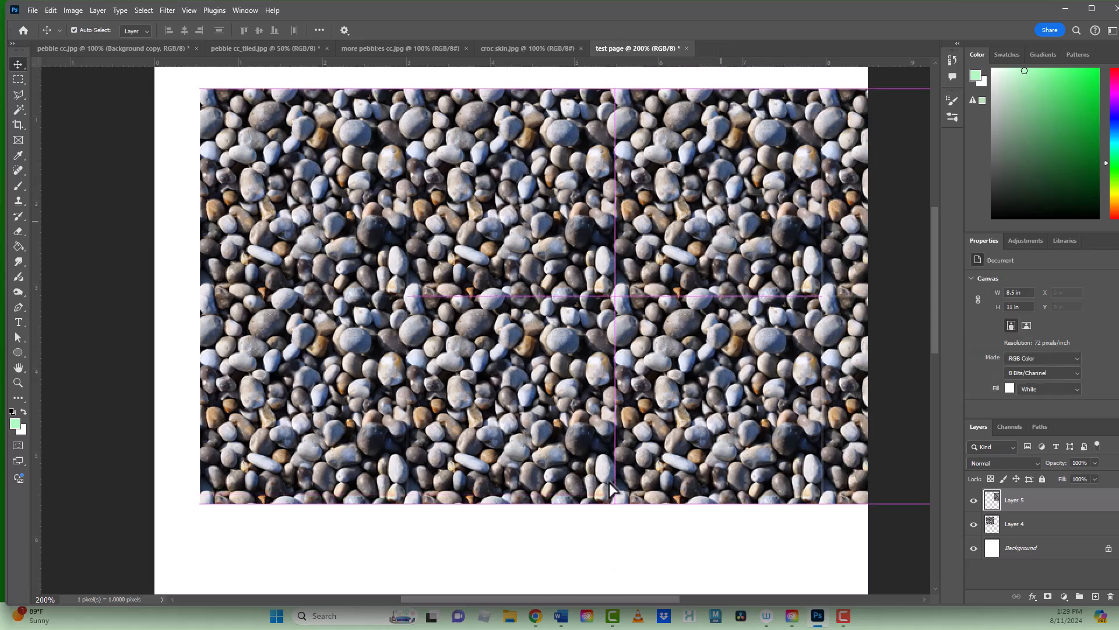
# Step: Examine the two adjoining pebble blocks on the test page for visible seams and obviously repeating stones
pyautogui.click(538, 532)
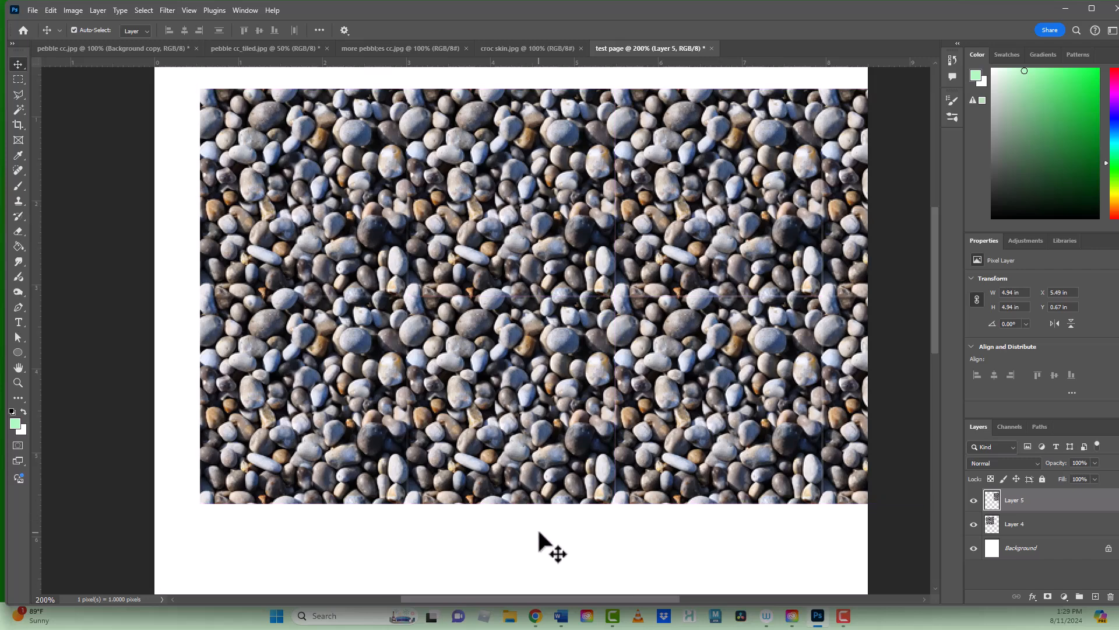
pyautogui.click(594, 315)
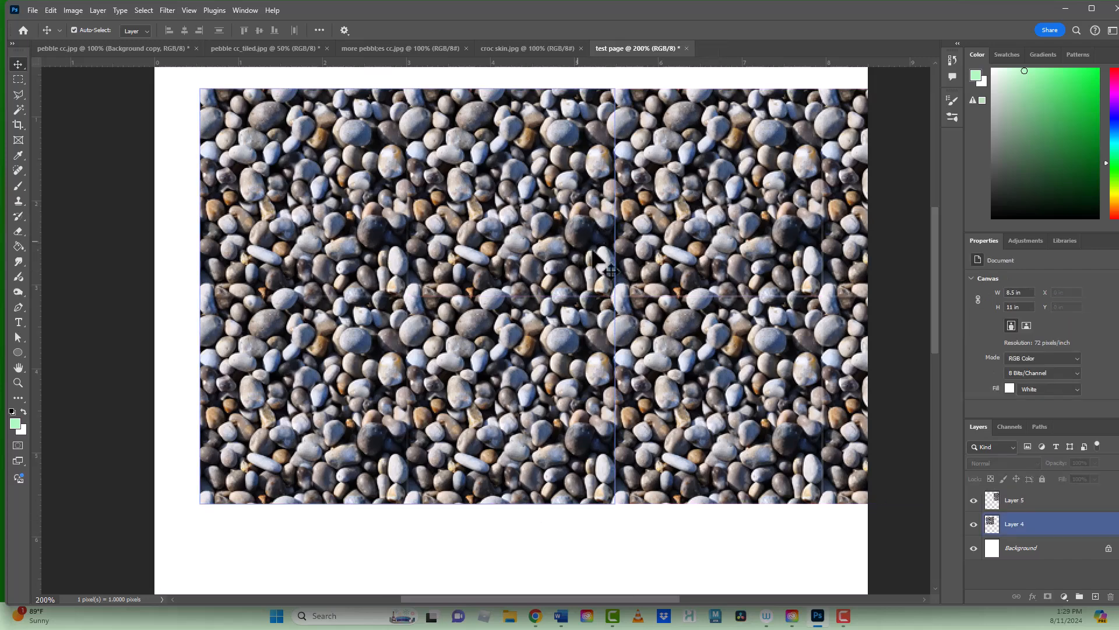
pyautogui.click(792, 241)
pyautogui.click(548, 495)
pyautogui.click(606, 270)
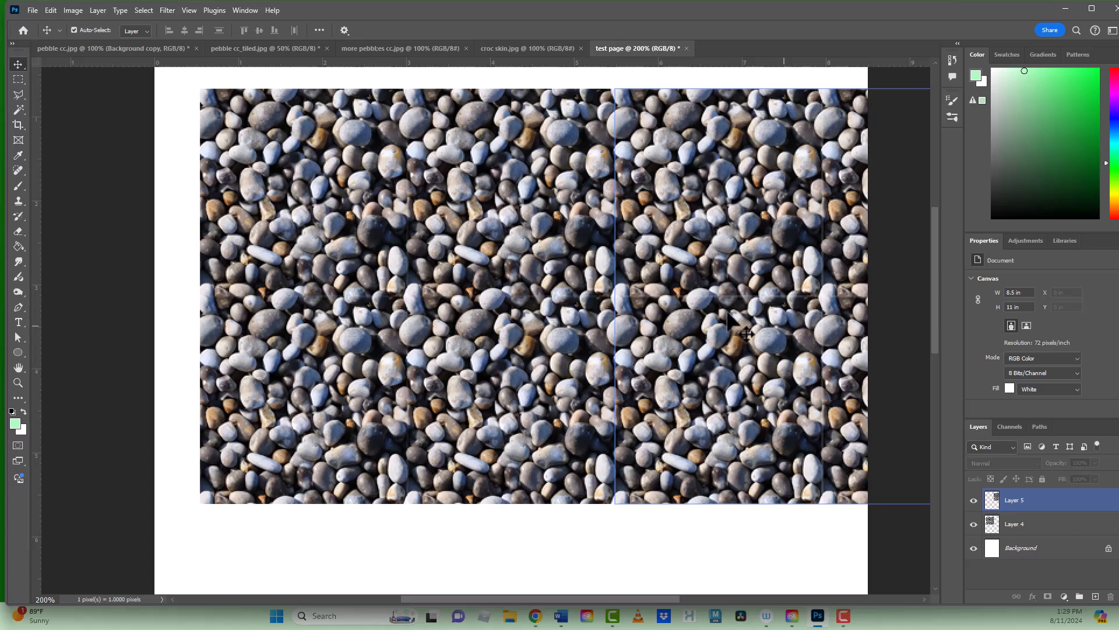
pyautogui.click(175, 205)
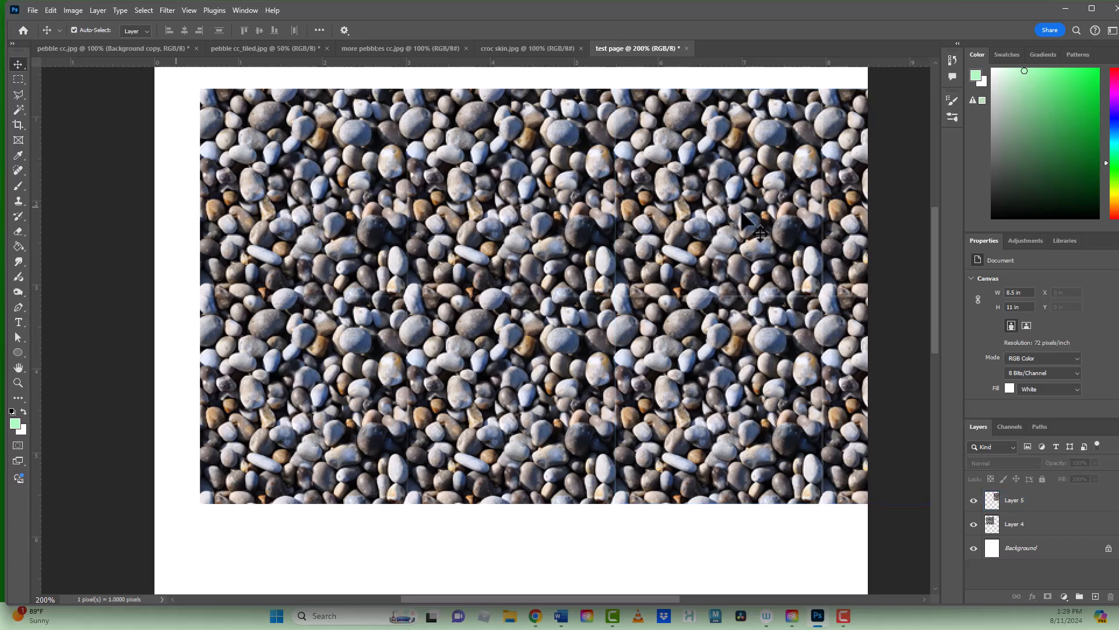
pyautogui.click(644, 293)
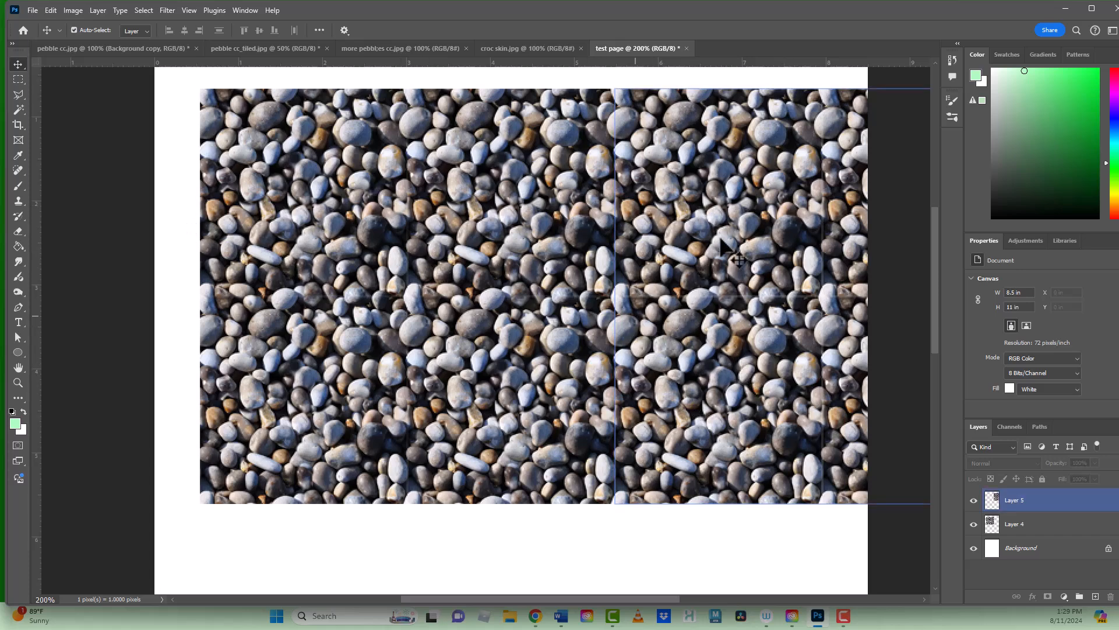
pyautogui.click(66, 224)
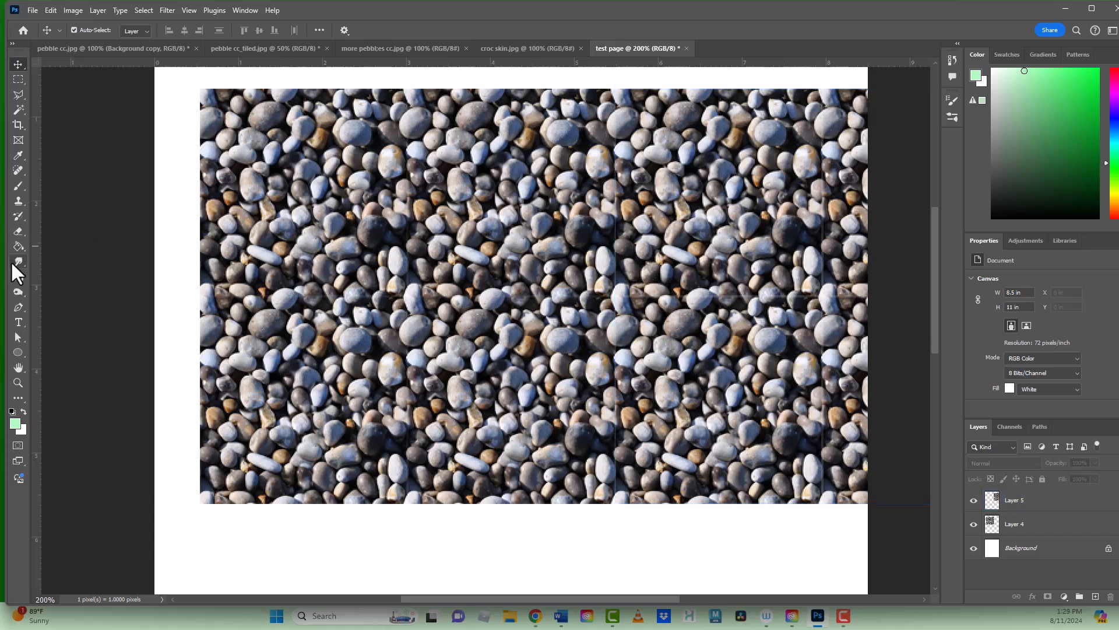
# Step: On Layer 5, use the Clone Stamp to cover the dark stone in the middle of the upper tile row with a lighter pebble
pyautogui.click(17, 201)
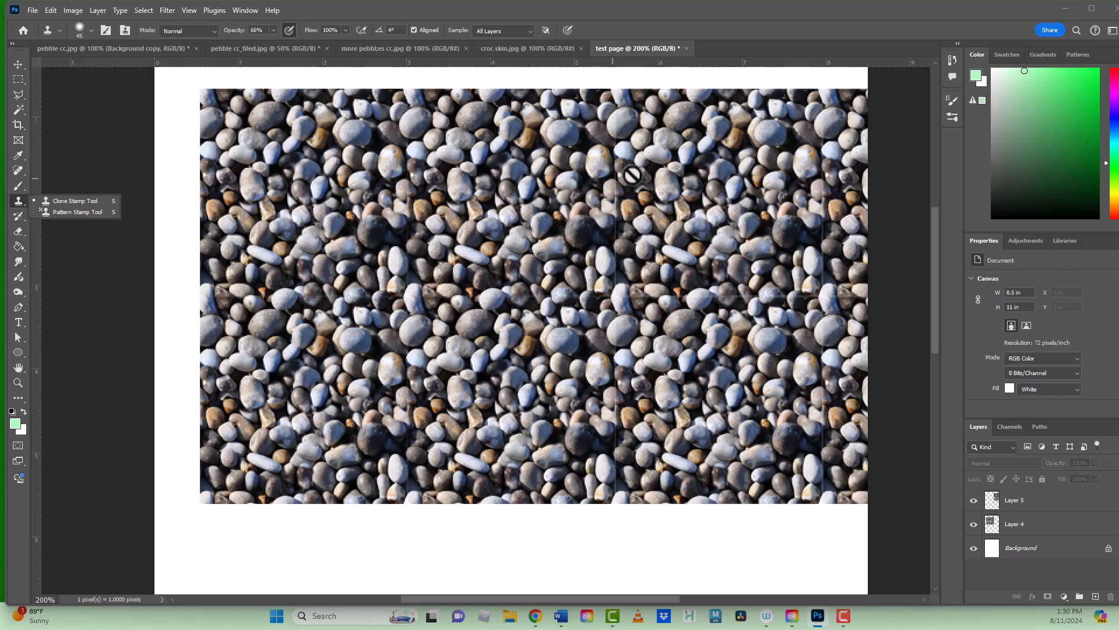
pyautogui.click(720, 163)
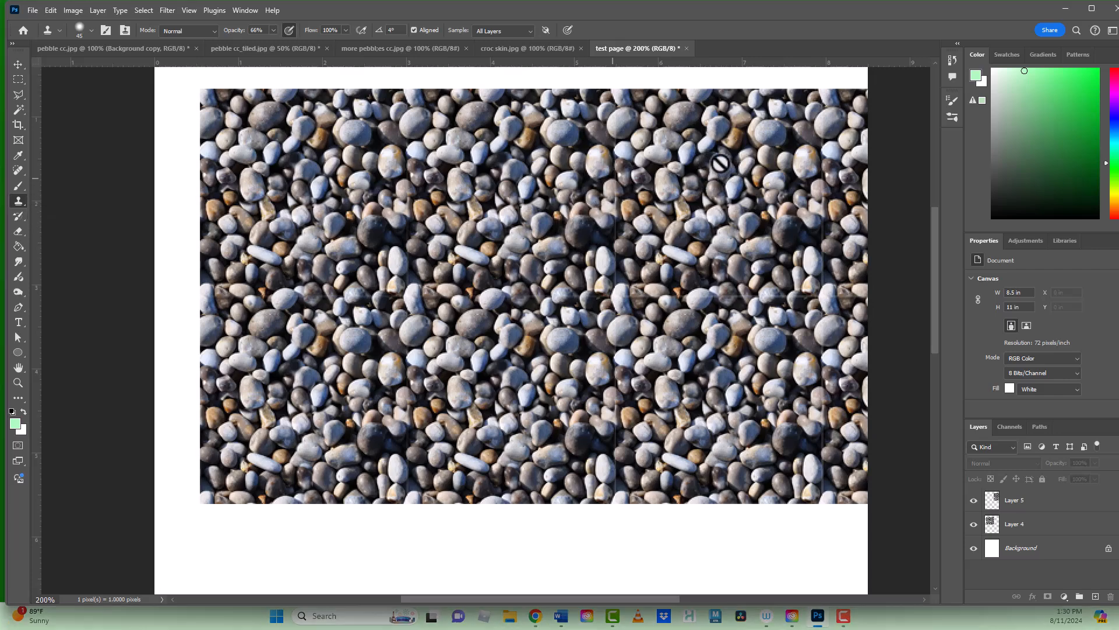
pyautogui.keyDown('alt'); pyautogui.click(586, 222); pyautogui.keyUp('alt')
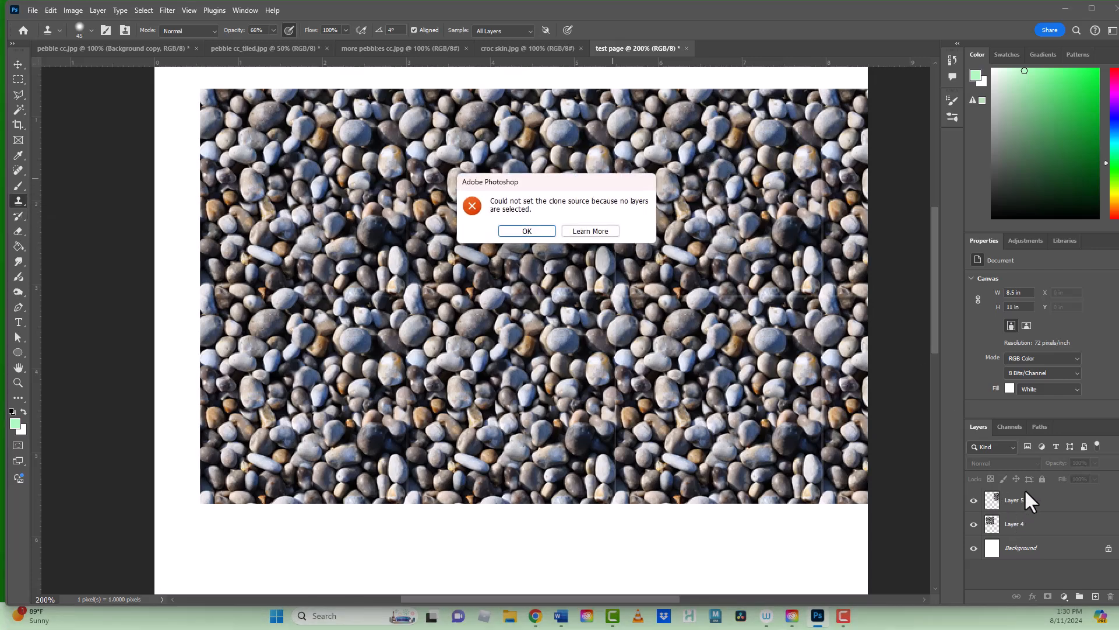
pyautogui.click(519, 230)
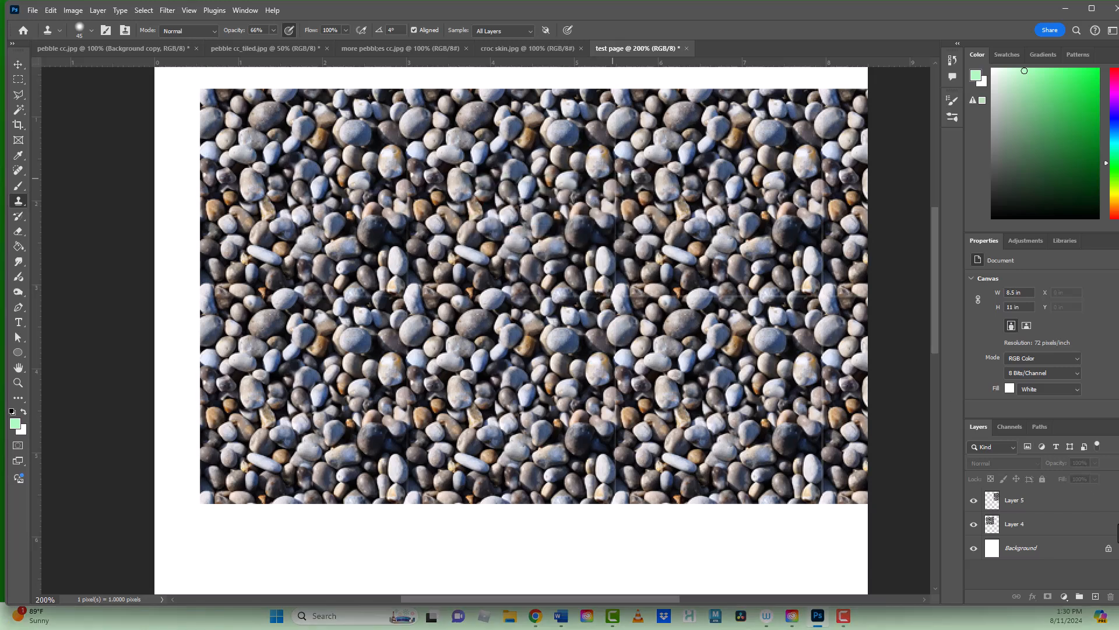
pyautogui.click(1042, 508)
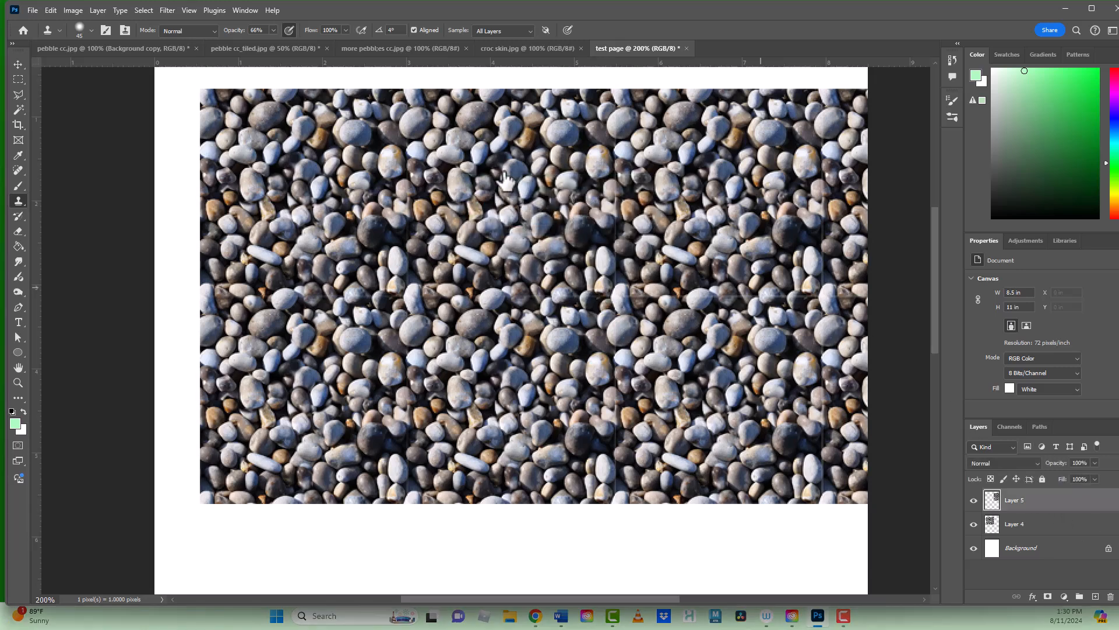
pyautogui.keyDown('alt'); pyautogui.click(552, 126); pyautogui.keyUp('alt')
pyautogui.click(581, 225)
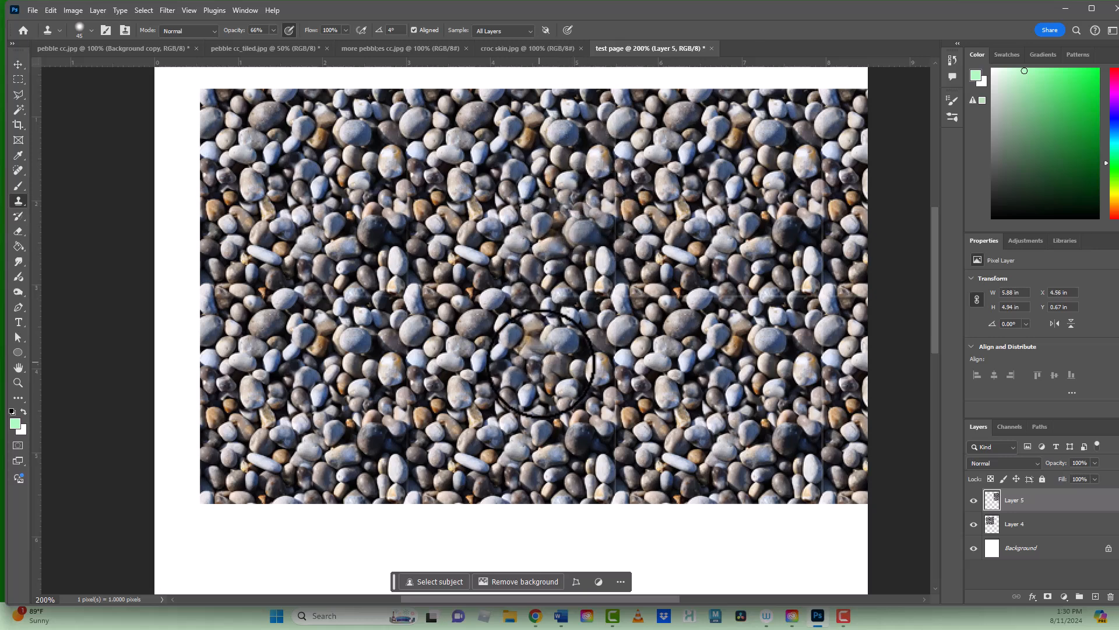
# Step: Clone other pebbles over a large stone in the lower row's third tile and the lower dark stone near the block seam
pyautogui.keyDown('alt'); pyautogui.click(793, 242); pyautogui.keyUp('alt')
pyautogui.click(687, 345)
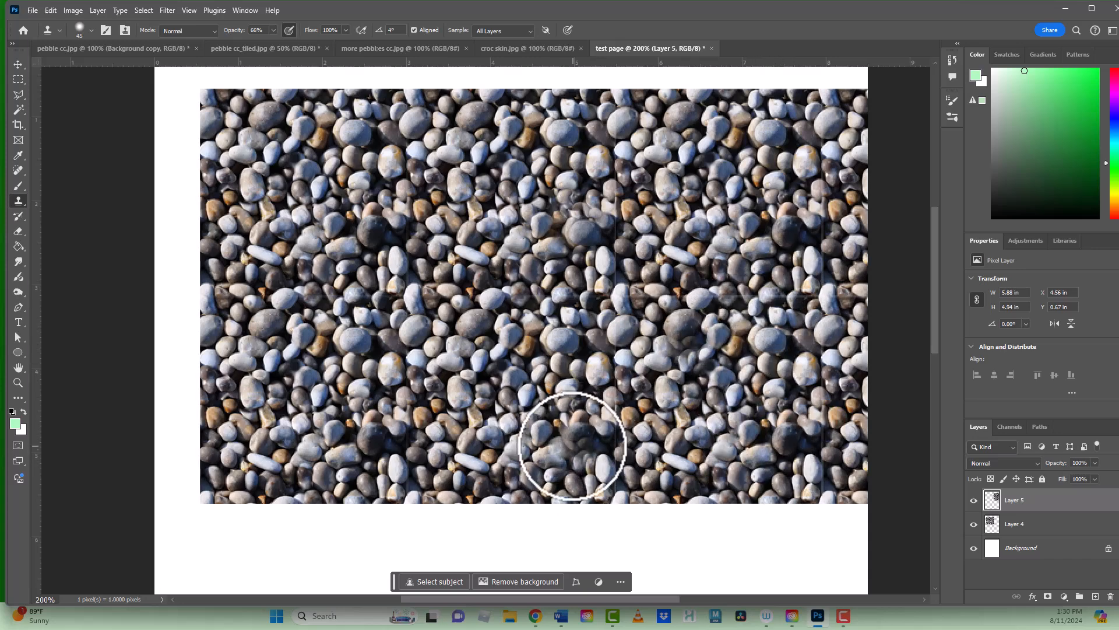
pyautogui.keyDown('alt'); pyautogui.click(471, 412); pyautogui.keyUp('alt')
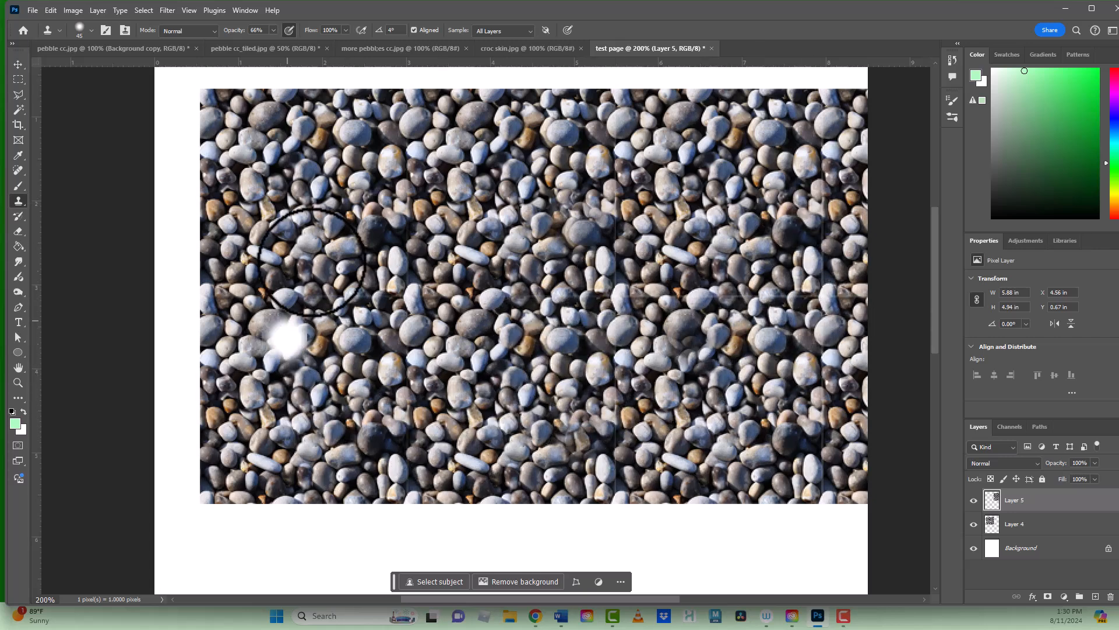
pyautogui.hotkey('ctrl', '-')
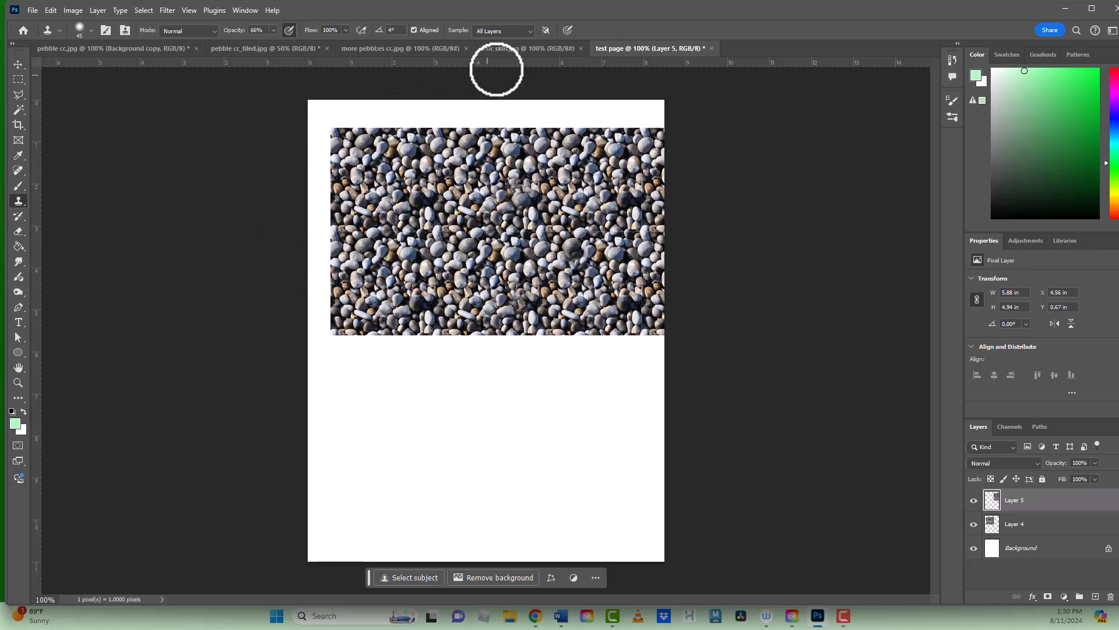
# Step: Compare the croc skin.jpg texture at 300% with the tiled test page and the offset pebble cc.jpg image
pyautogui.click(509, 49)
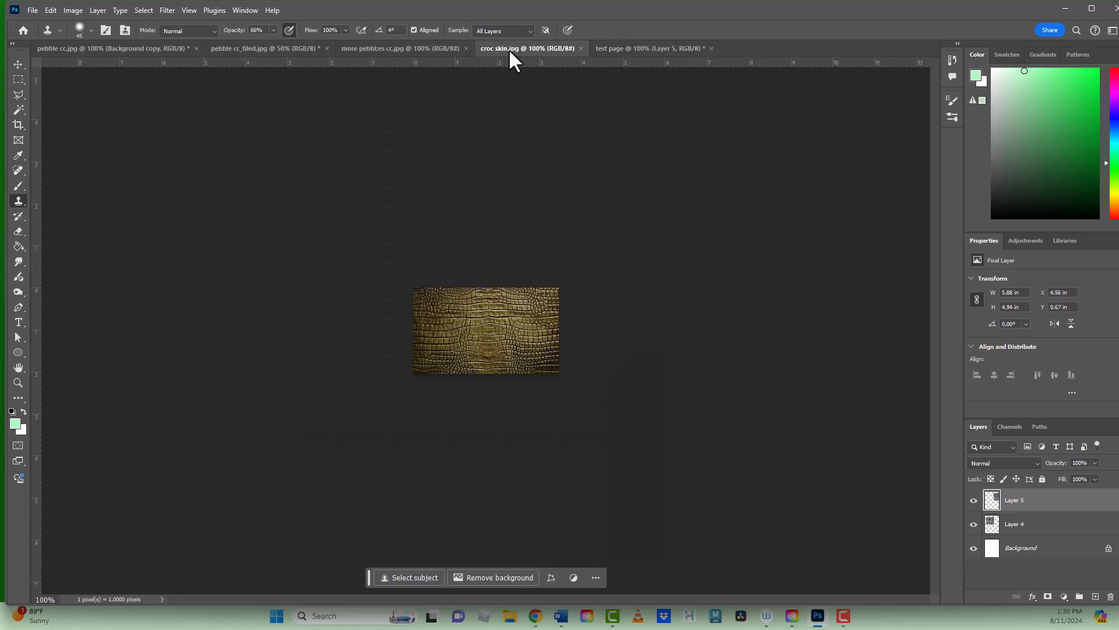
pyautogui.hotkey('ctrl', '+')
pyautogui.hotkey('ctrl', '+')
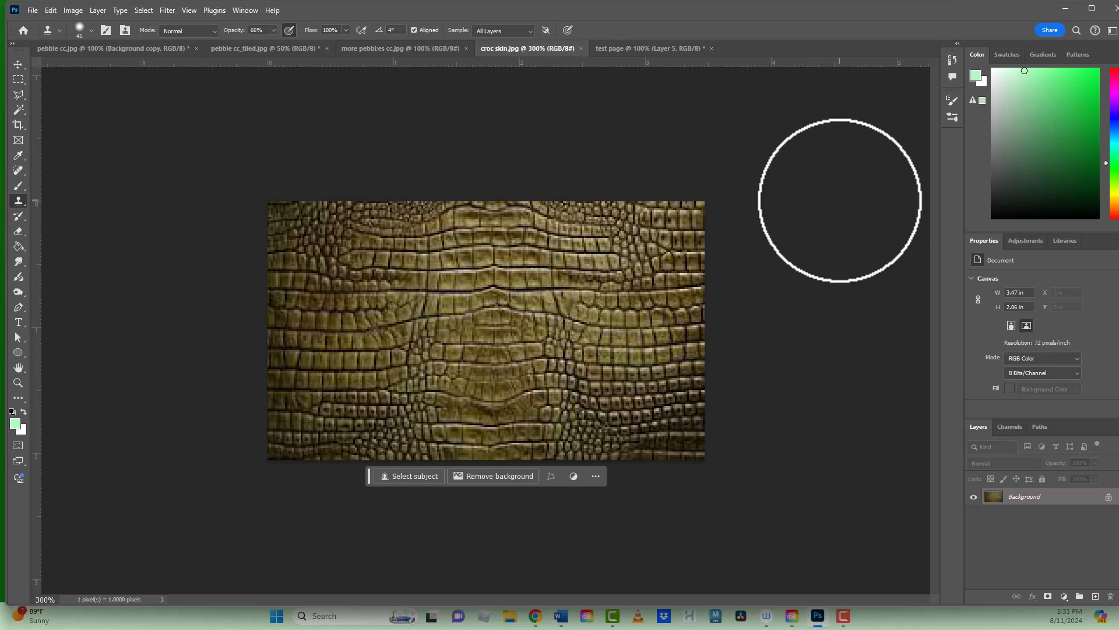
pyautogui.click(614, 49)
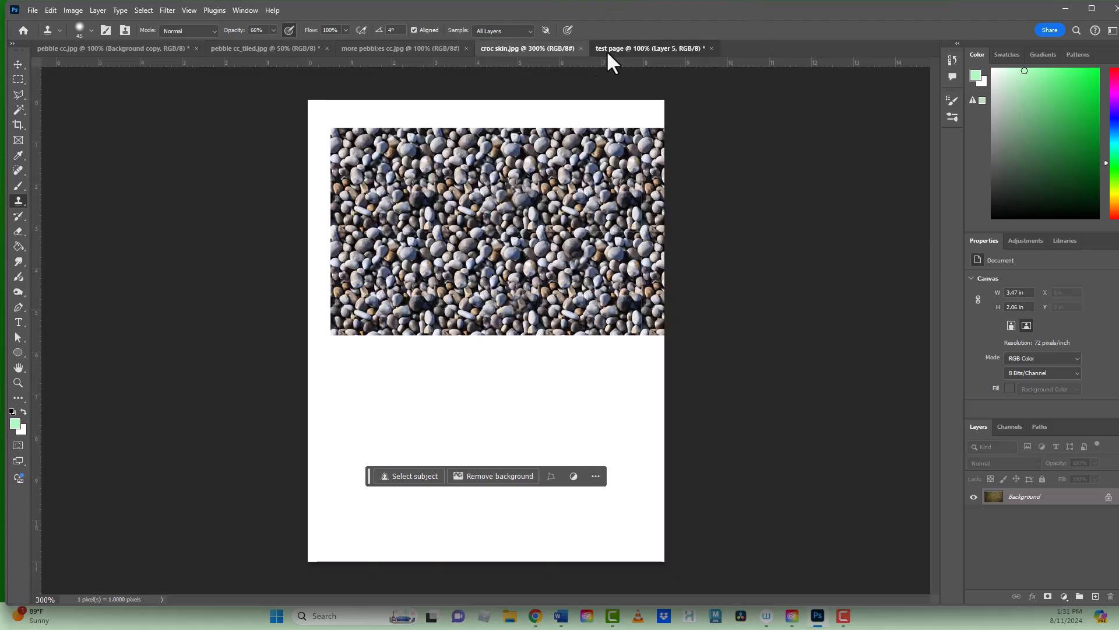
pyautogui.click(123, 46)
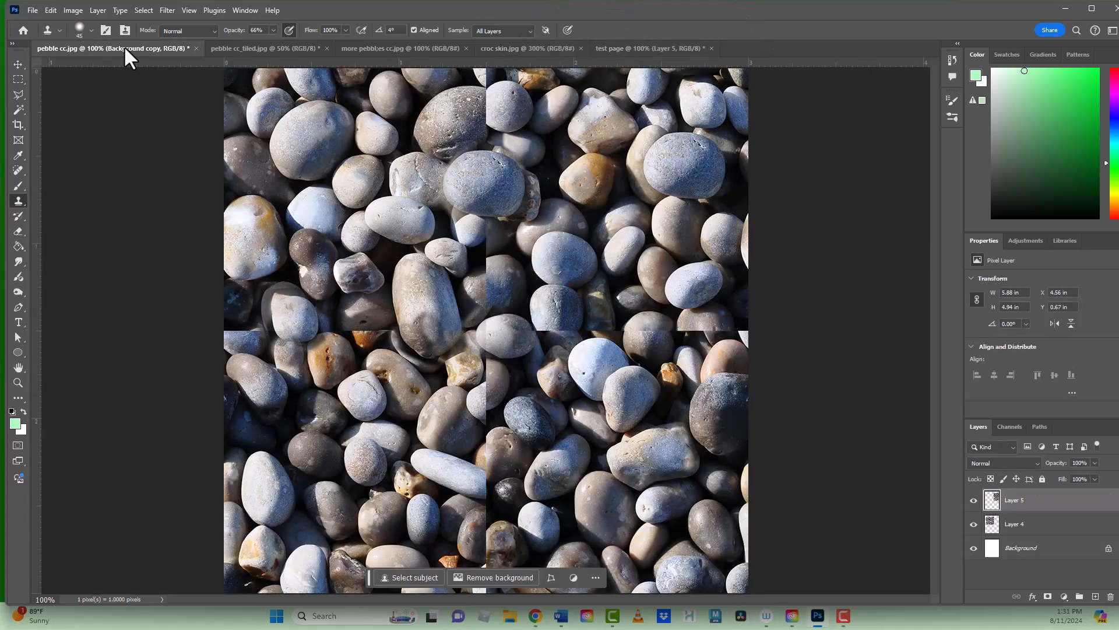
# Step: In pebble cc_tiled.jpg, clear the selection and desaturate the image using Hue/Saturation with Saturation at -98
pyautogui.click(264, 48)
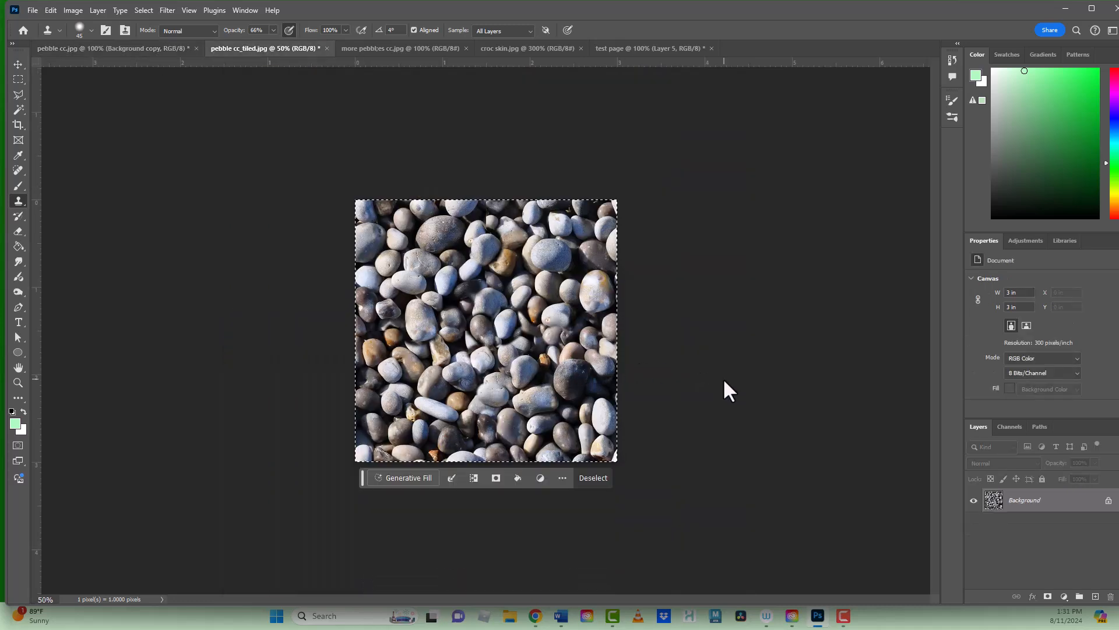
pyautogui.hotkey('ctrl', 'd')
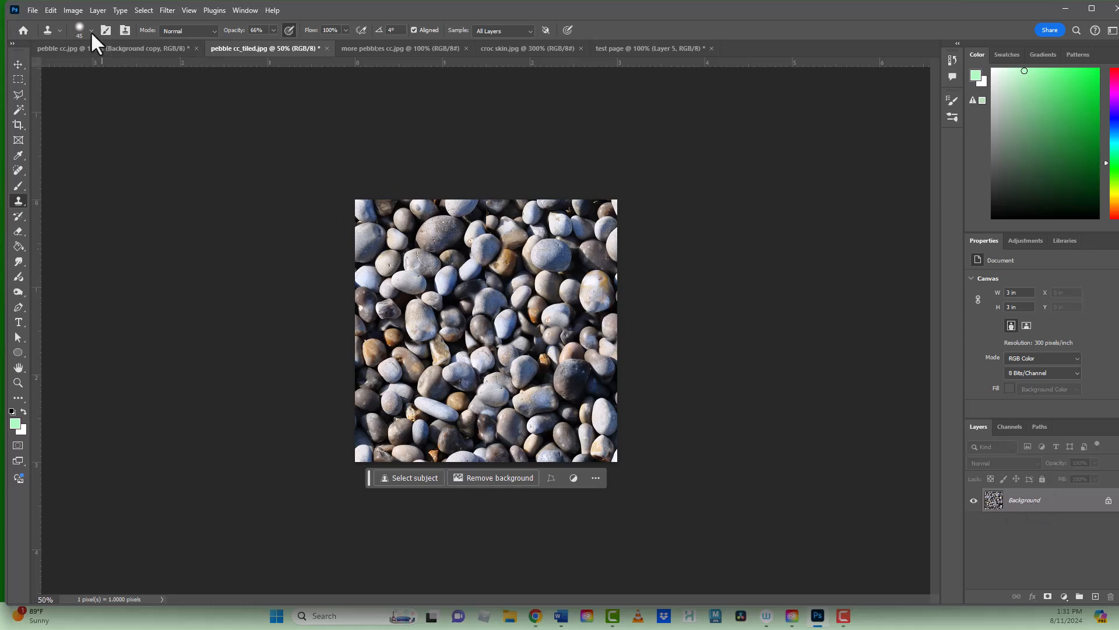
pyautogui.click(69, 10)
pyautogui.moveTo(86, 38)
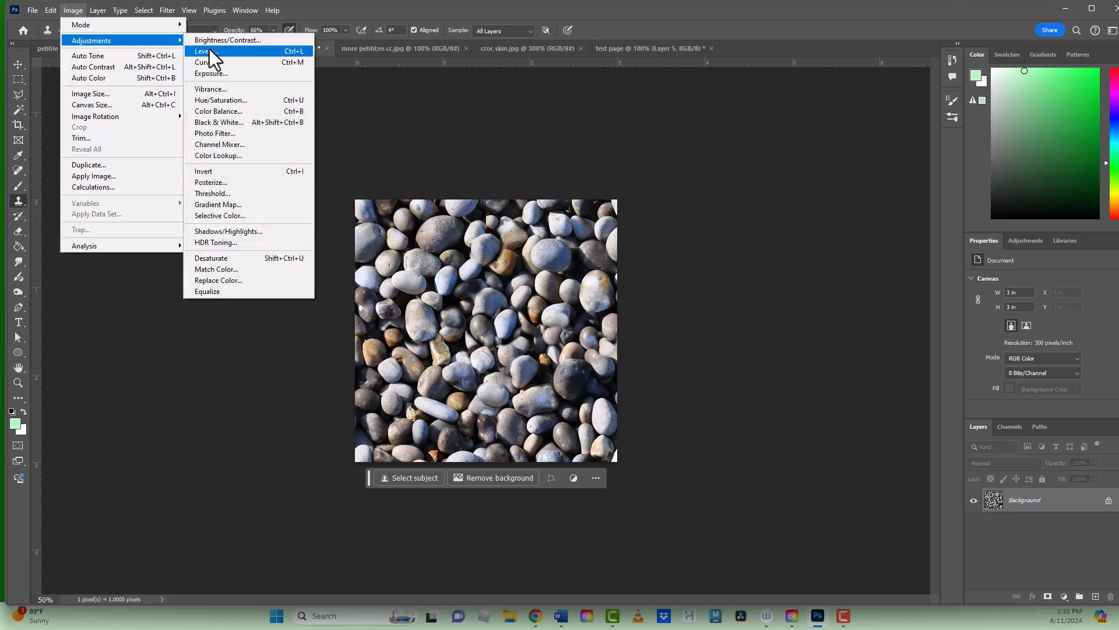
pyautogui.click(231, 103)
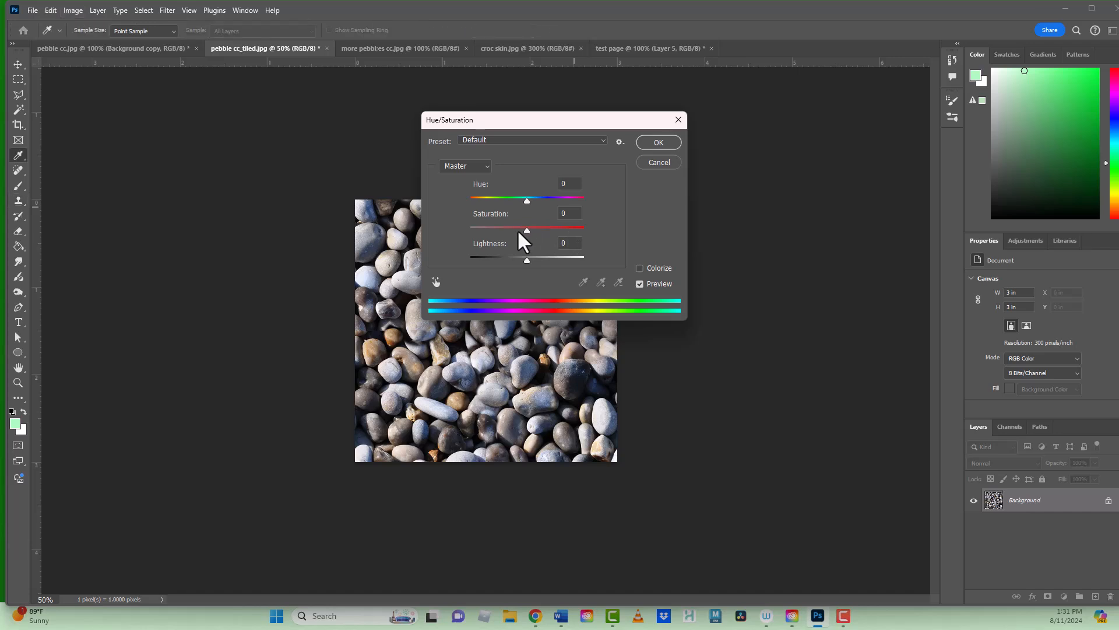
pyautogui.moveTo(527, 231); pyautogui.dragTo(470, 234)
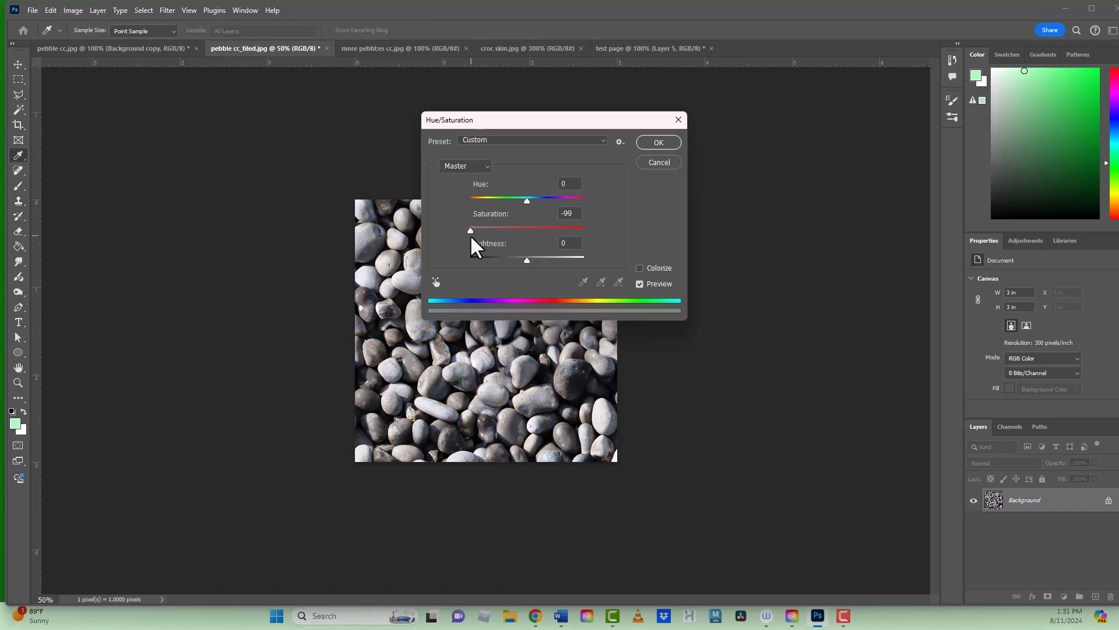
pyautogui.moveTo(555, 119); pyautogui.dragTo(779, 87)
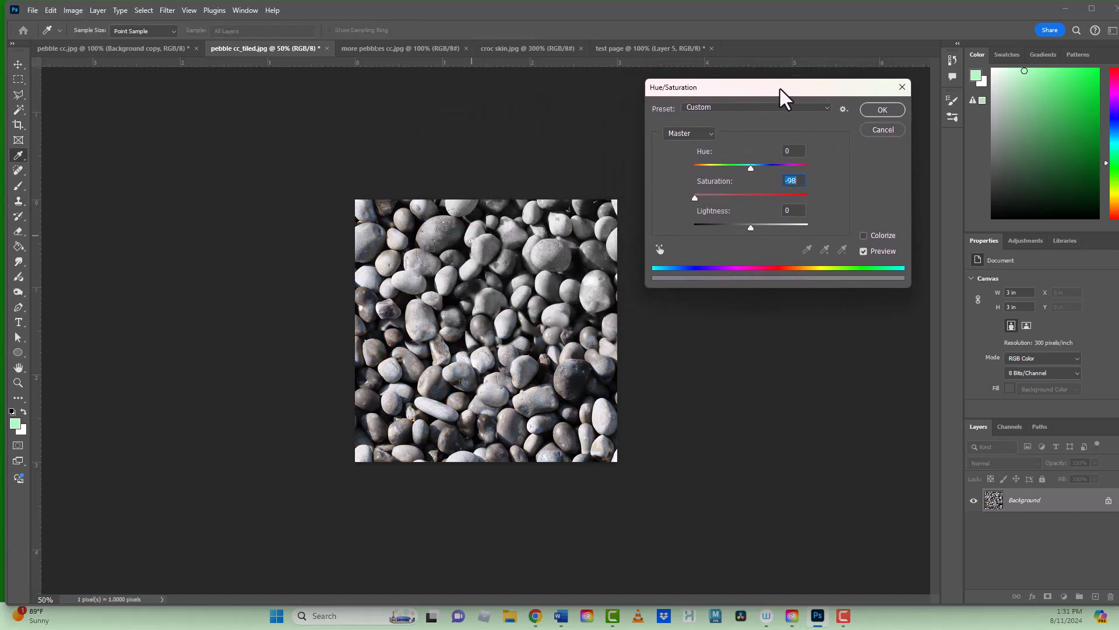
pyautogui.click(894, 113)
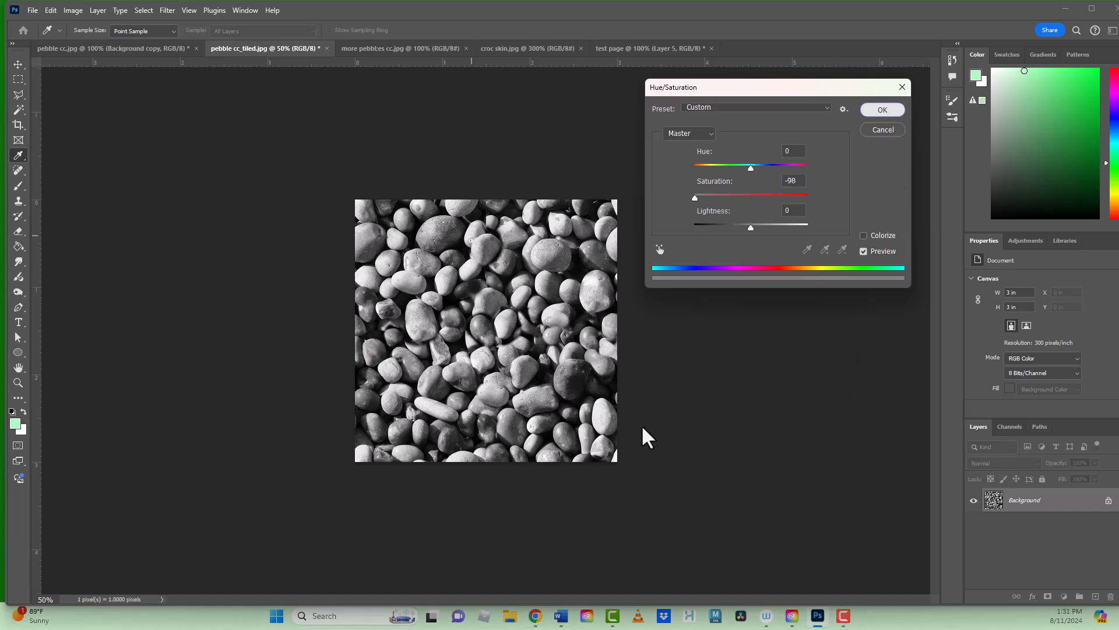
pyautogui.press('s')
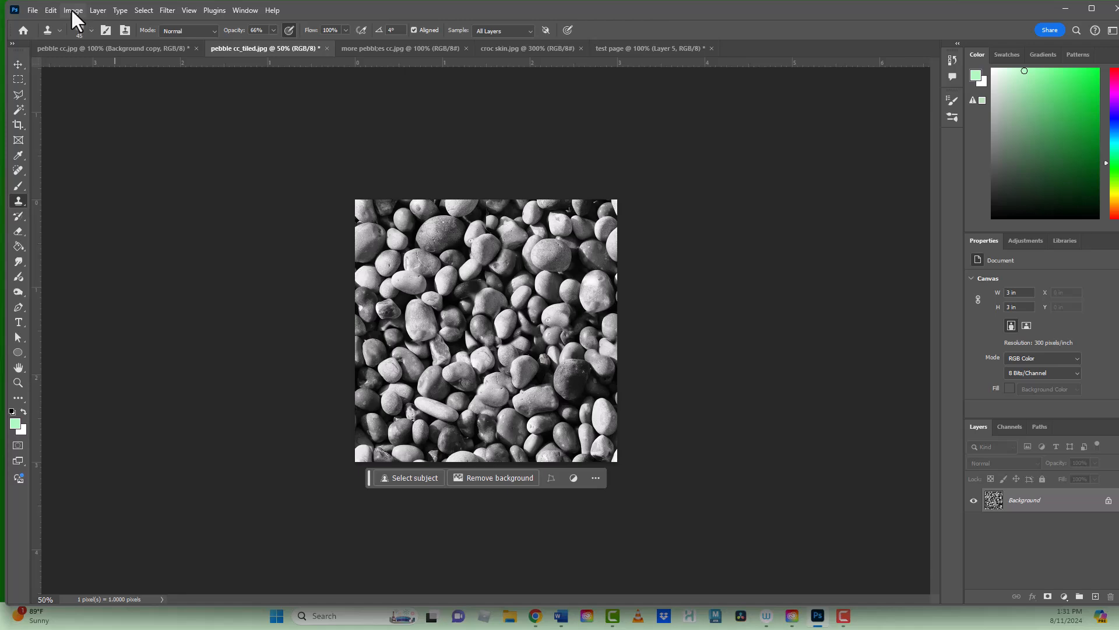
# Step: Define the grayscale pebble tile as a brush preset named pebble cc_tiled.jpg
pyautogui.click(49, 10)
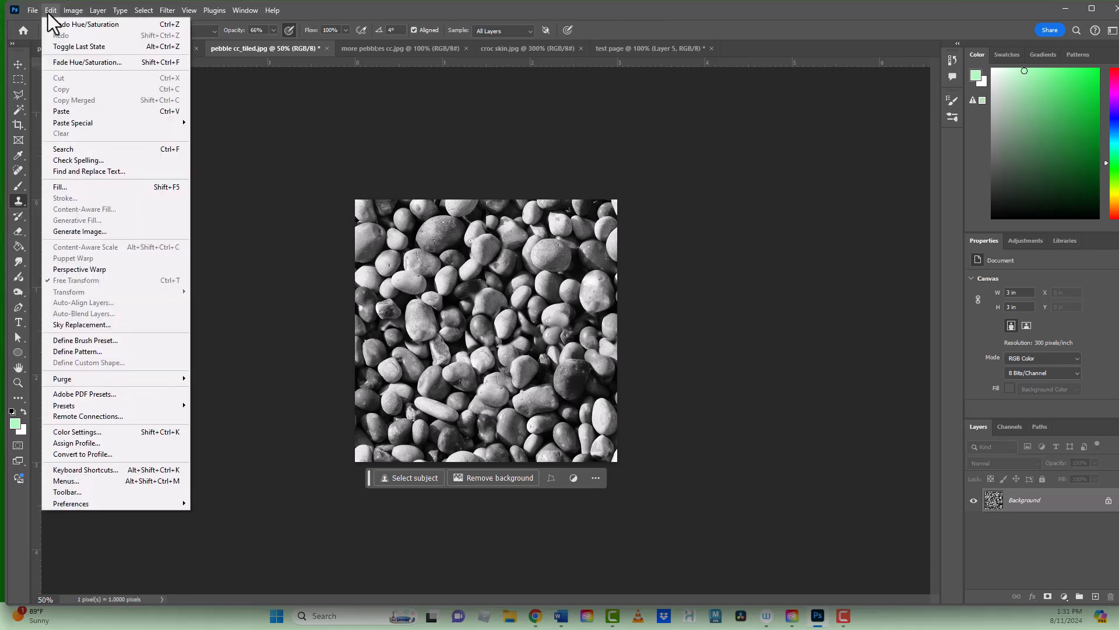
pyautogui.click(101, 341)
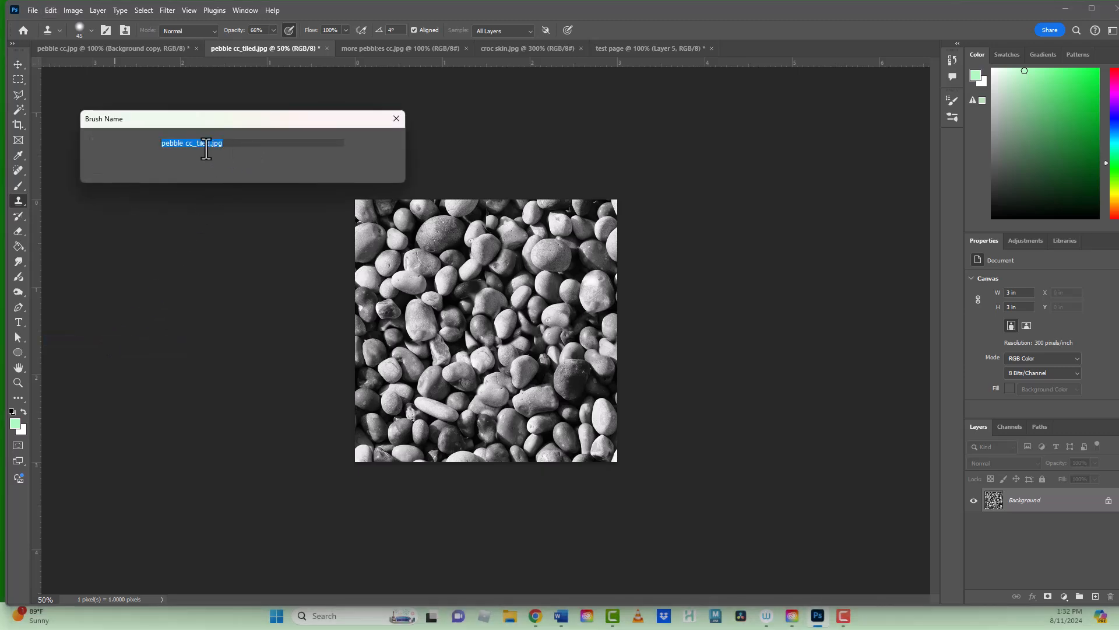
pyautogui.click(360, 147)
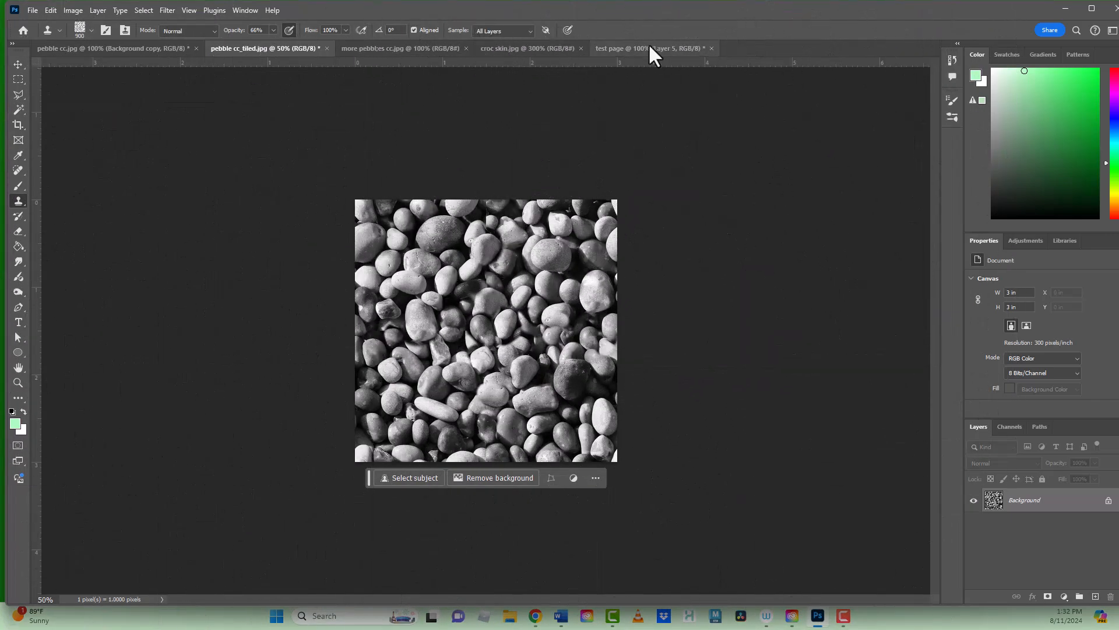
# Step: Return to the test page and choose the 900 px pebble cc_tiled.jpg preset for the Brush tool
pyautogui.click(648, 49)
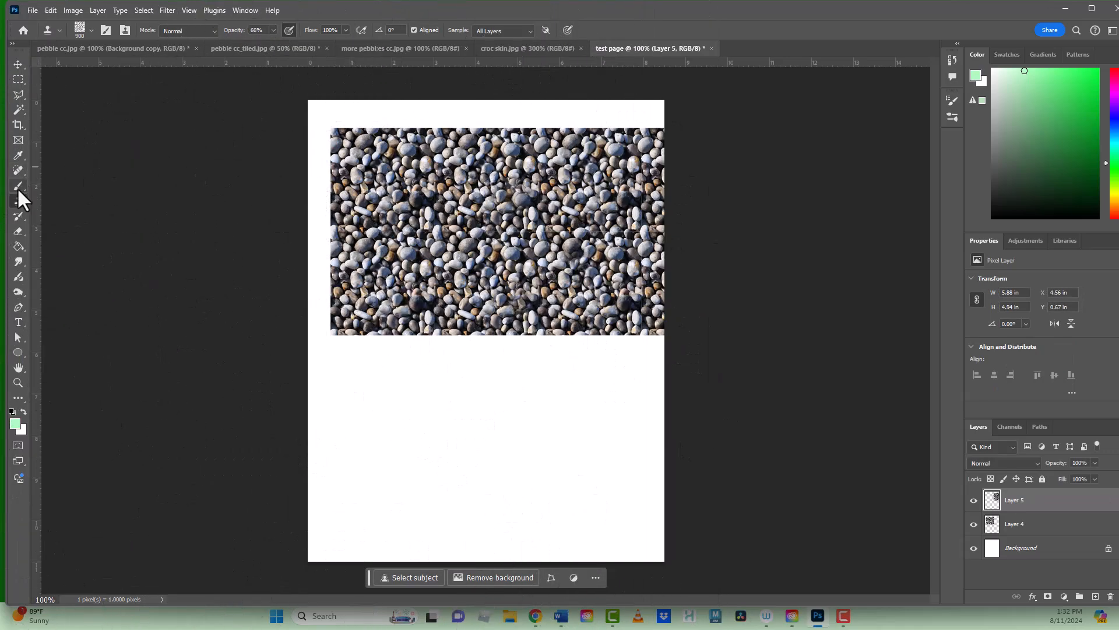
pyautogui.press('b')
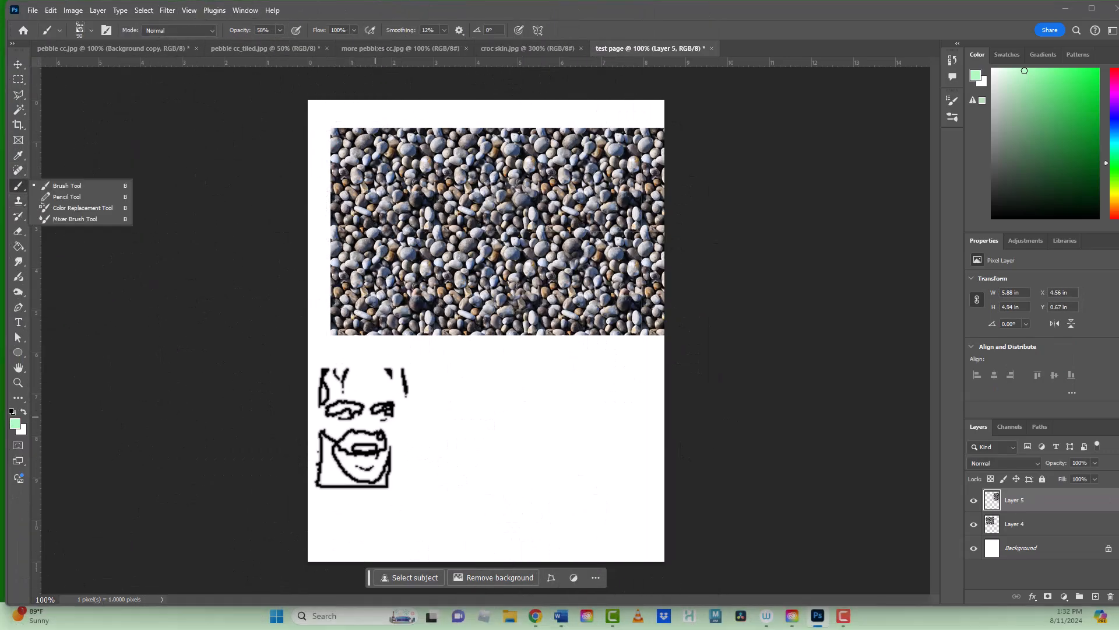
pyautogui.click(91, 30)
pyautogui.click(92, 31)
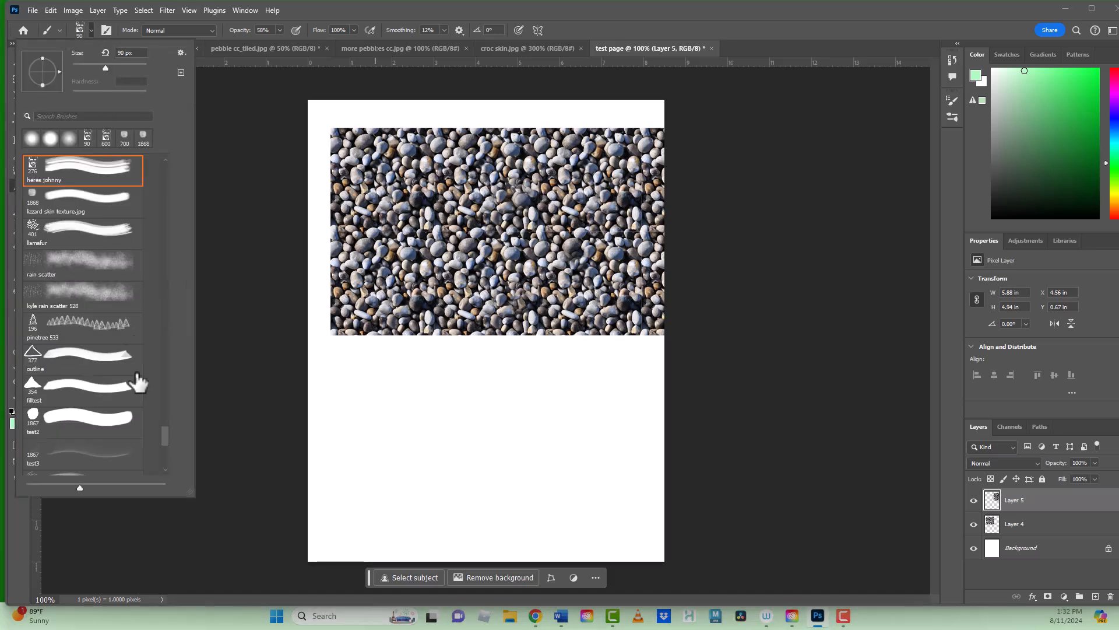
pyautogui.scroll(-1, 160, 476)
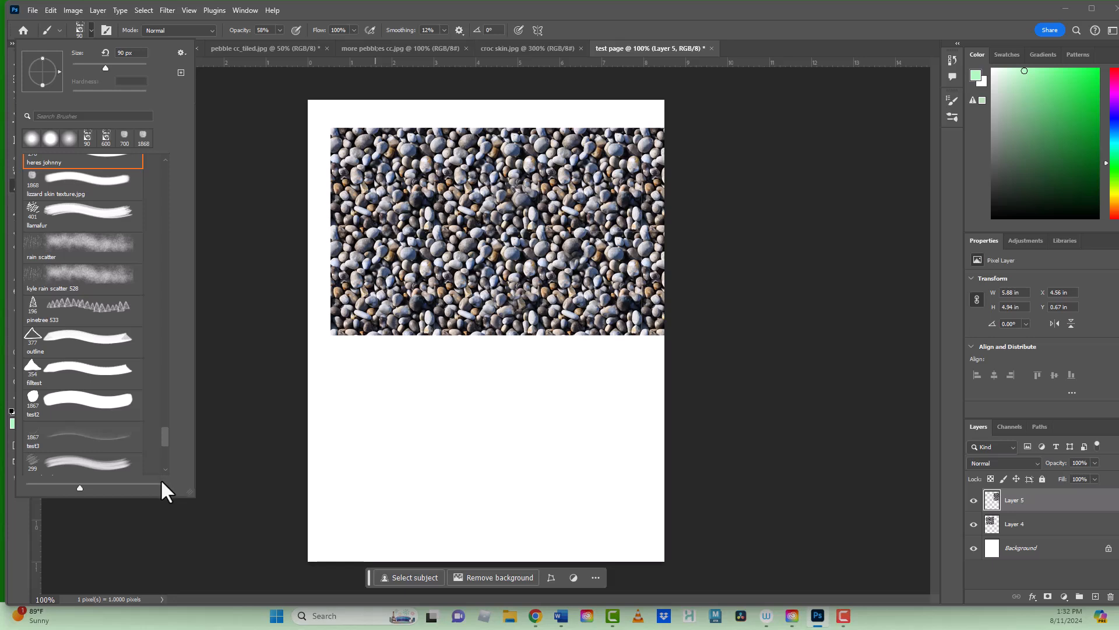
pyautogui.click(166, 469)
pyautogui.moveTo(162, 438); pyautogui.dragTo(164, 470)
pyautogui.click(85, 468)
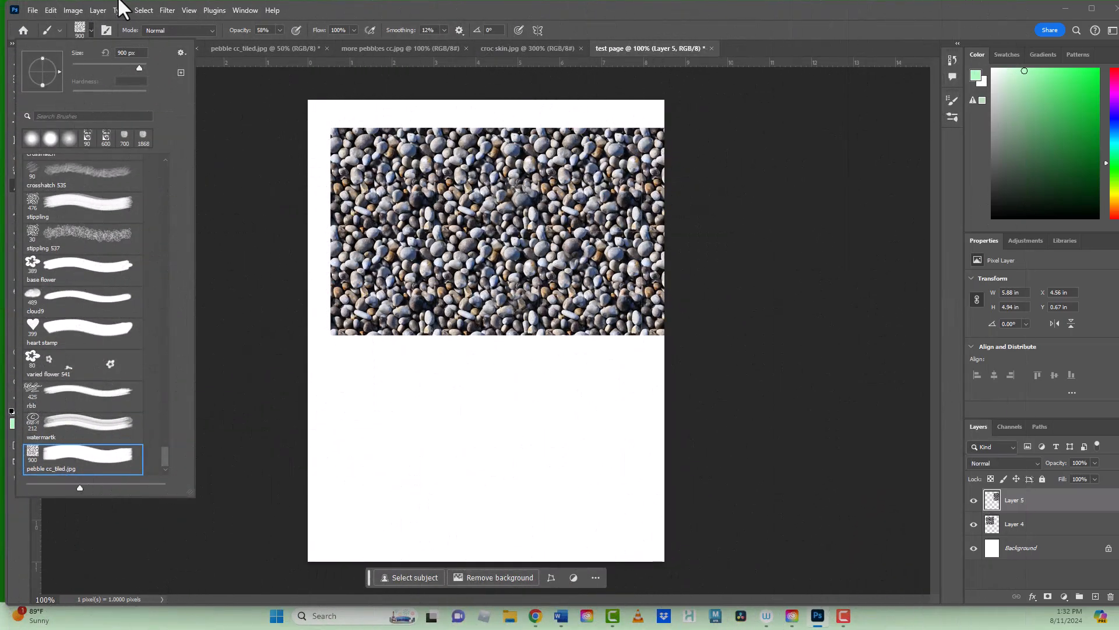
# Step: Reduce the pebble brush size and stamp two light green tiles side by side below the pebble photo area
pyautogui.click(81, 63)
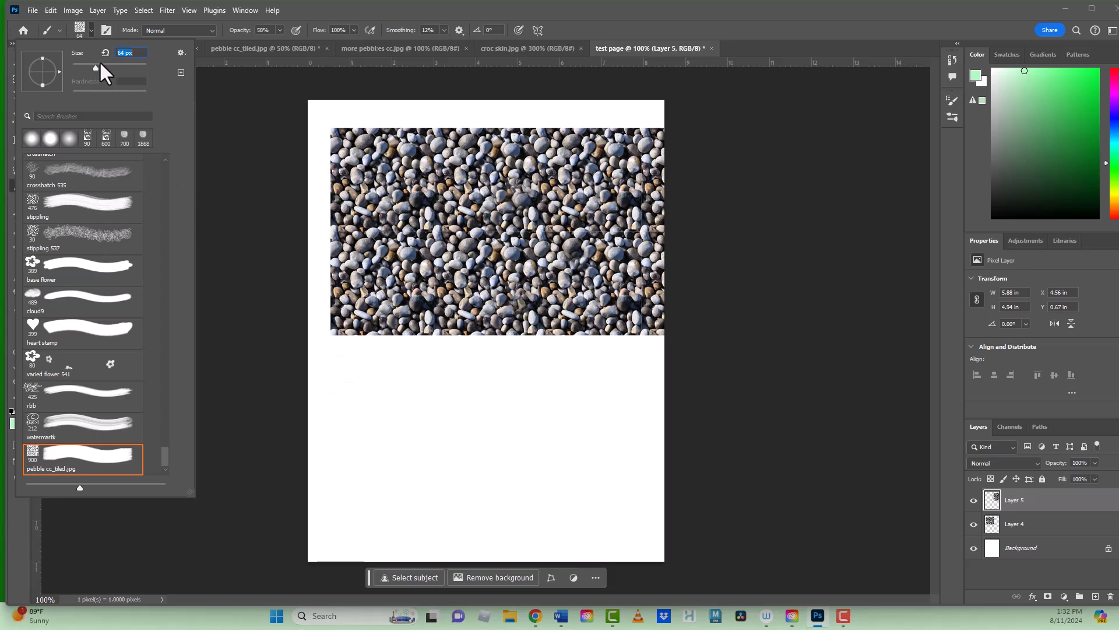
pyautogui.moveTo(104, 64); pyautogui.dragTo(108, 65)
pyautogui.click(368, 404)
pyautogui.click(418, 403)
# Step: Set the foreground color to black and stamp a row of six adjoining pebble tiles below the green ones
pyautogui.click(992, 217)
pyautogui.click(368, 465)
pyautogui.click(418, 465)
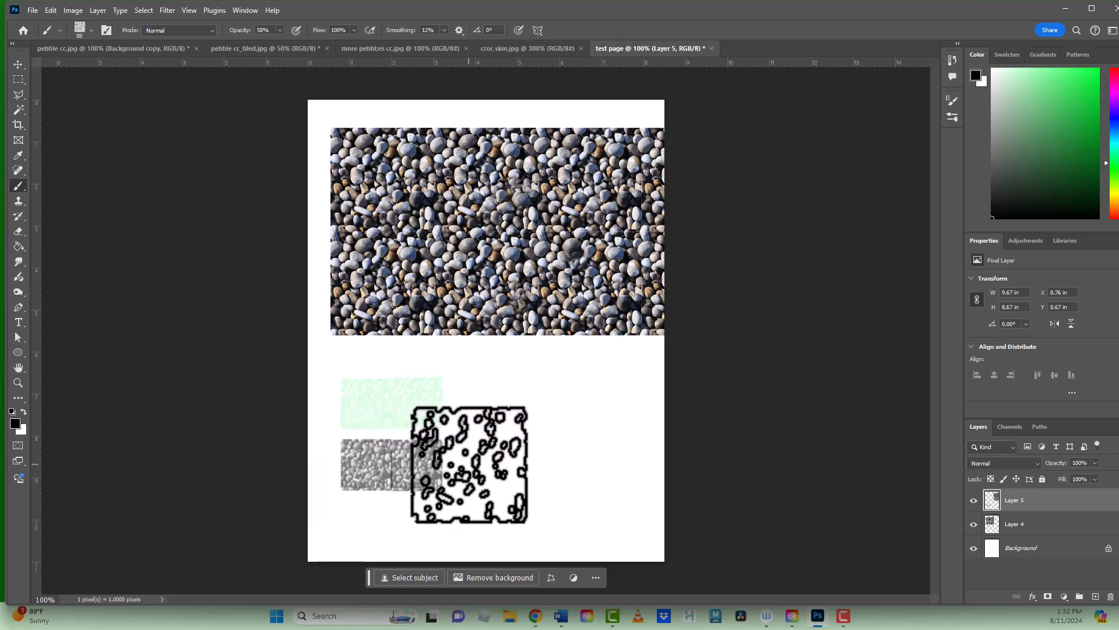
pyautogui.click(467, 465)
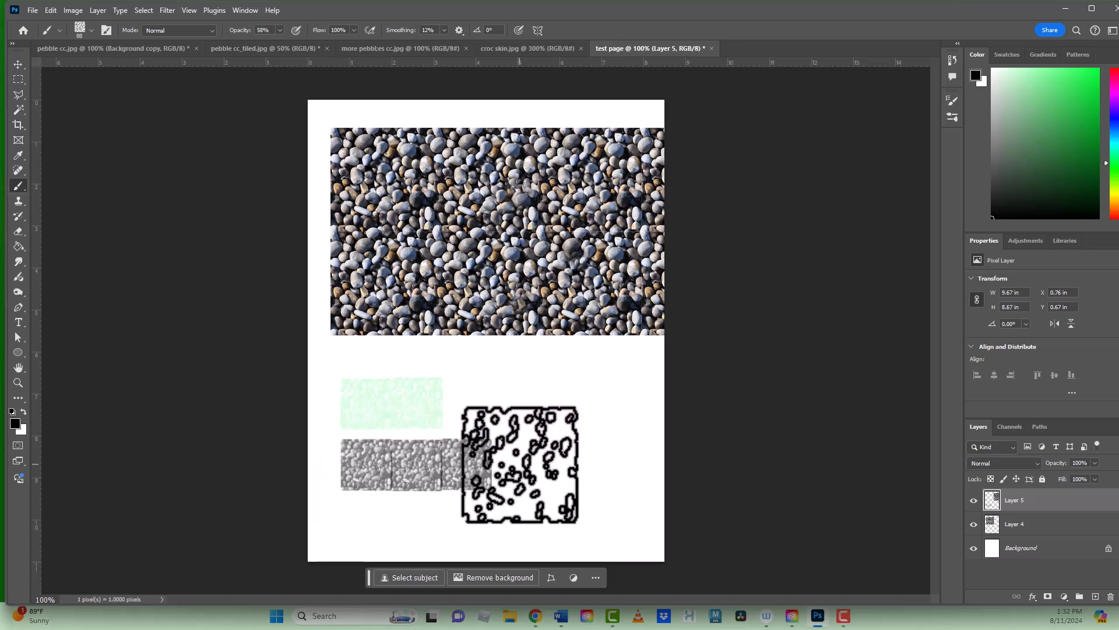
pyautogui.click(520, 465)
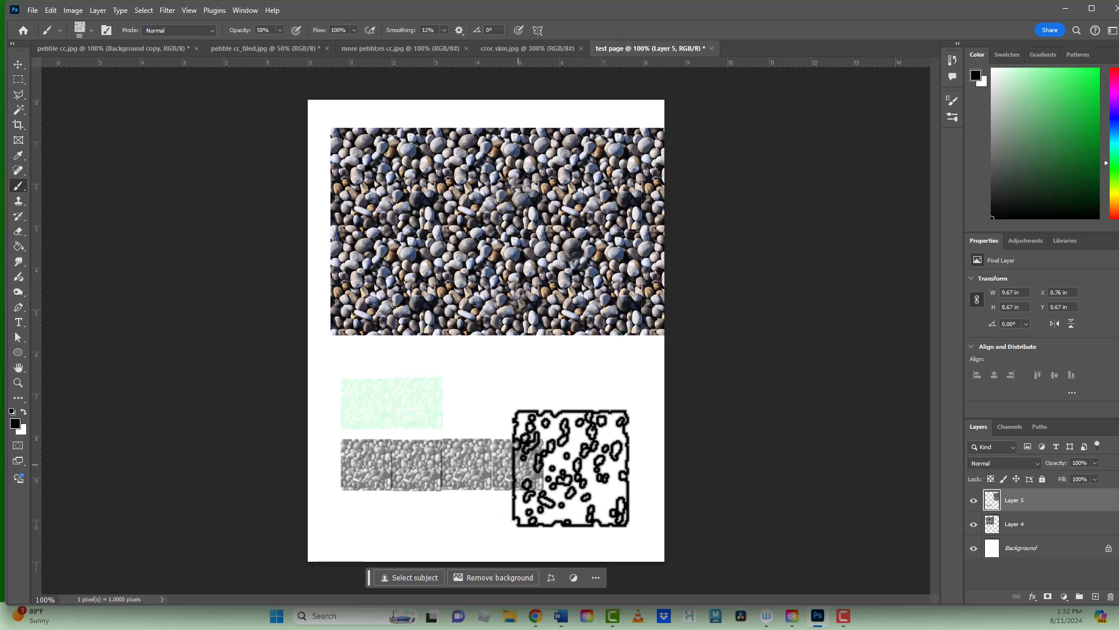
pyautogui.click(569, 465)
pyautogui.click(619, 465)
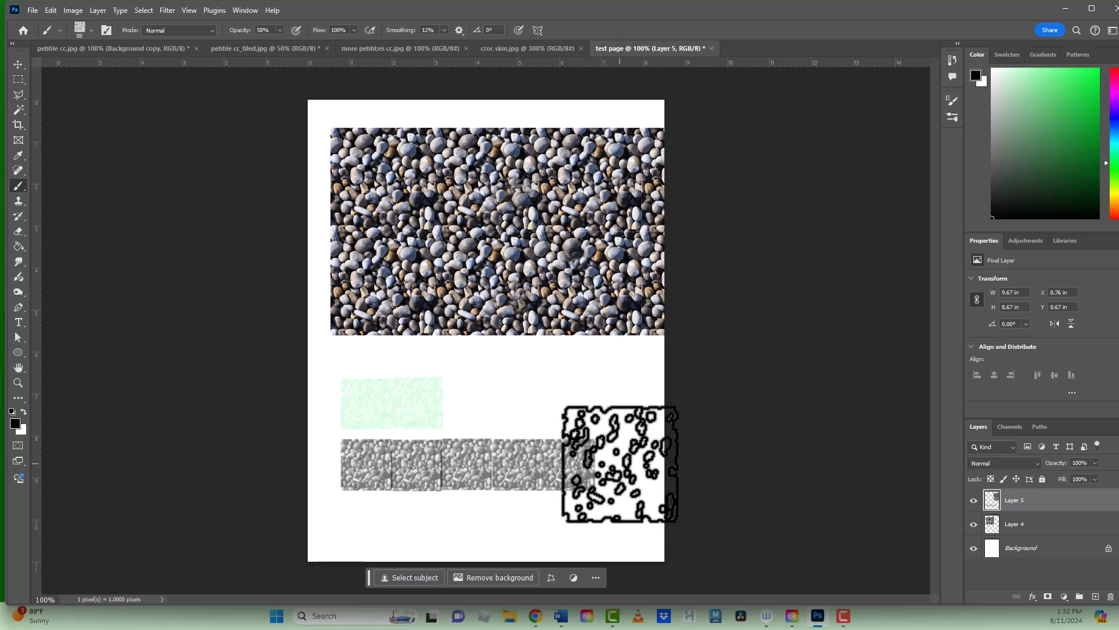
# Step: Stamp a second row of four black pebble tiles beneath the first, working leftward from its right end
pyautogui.click(619, 514)
pyautogui.click(568, 513)
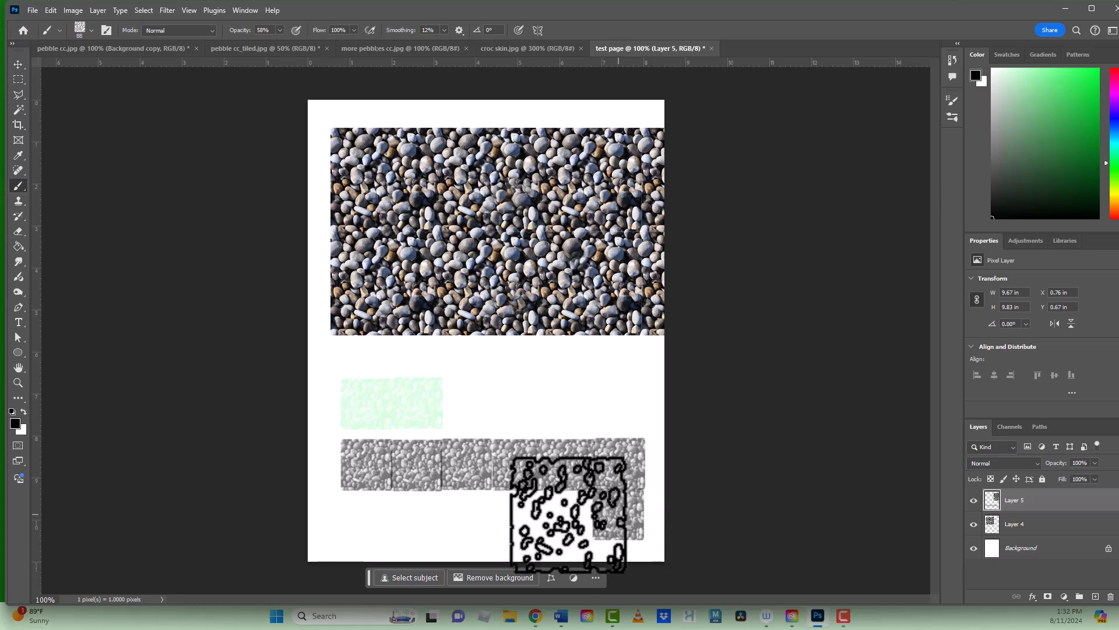
pyautogui.click(517, 513)
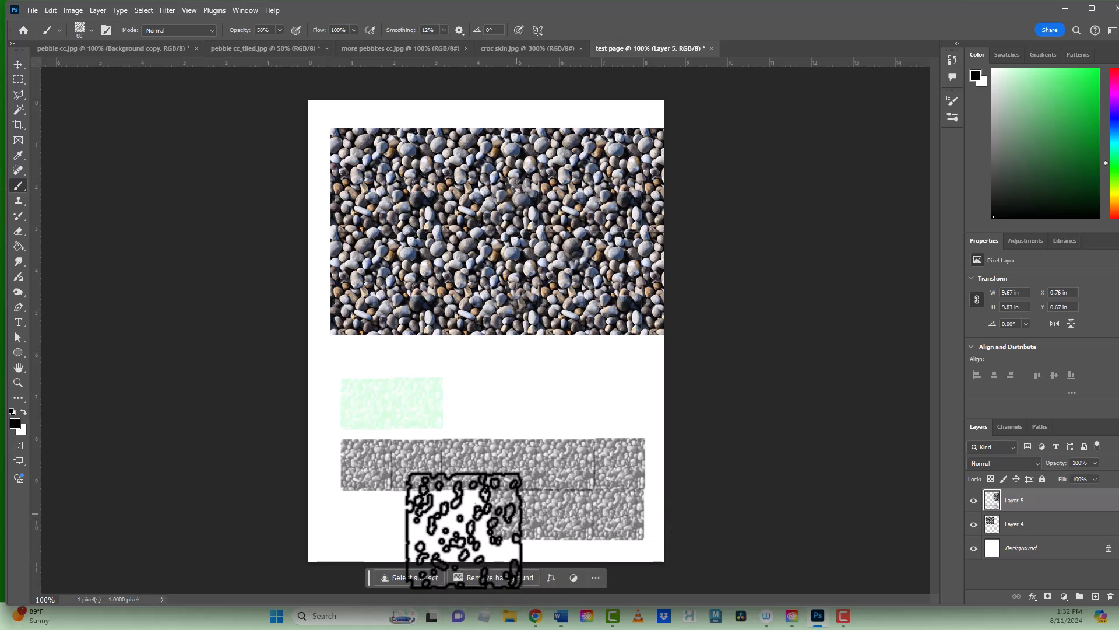
pyautogui.click(465, 515)
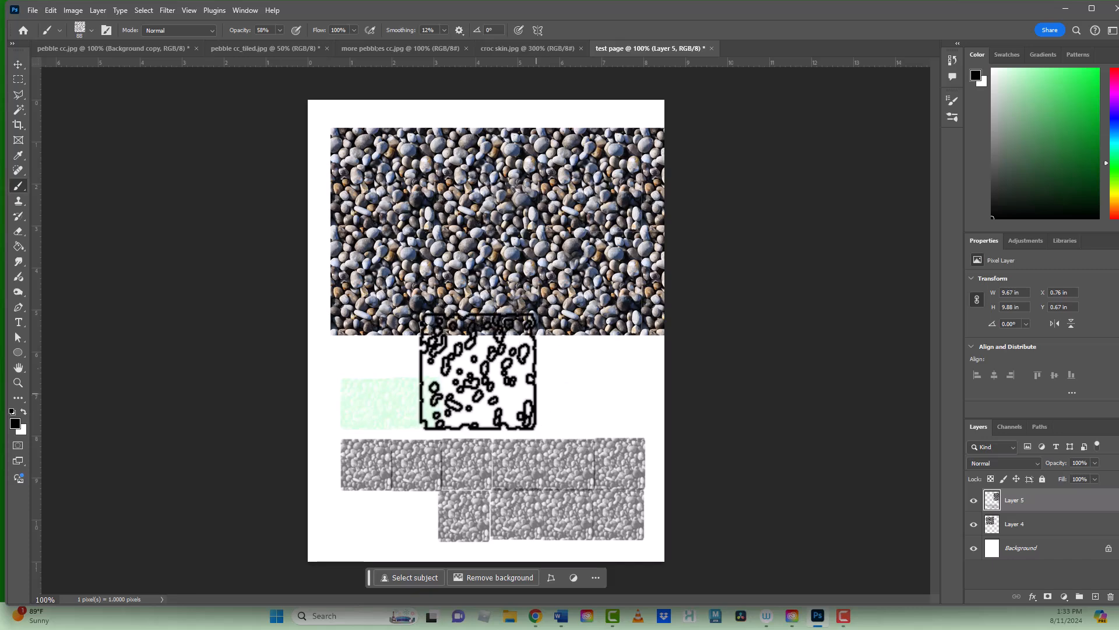
# Step: Review the pebble cc_tiled.jpg, pebble cc.jpg, more pebbles cc.jpg and croc skin.jpg images in turn
pyautogui.click(252, 47)
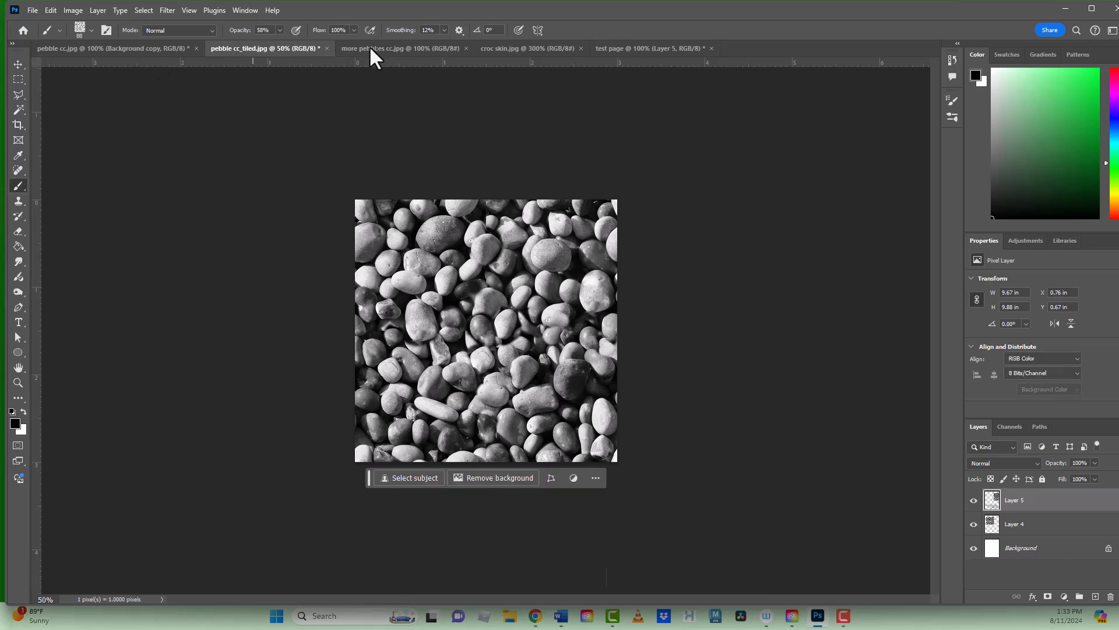
pyautogui.hotkey('ctrl', 'shift', 'Tab')
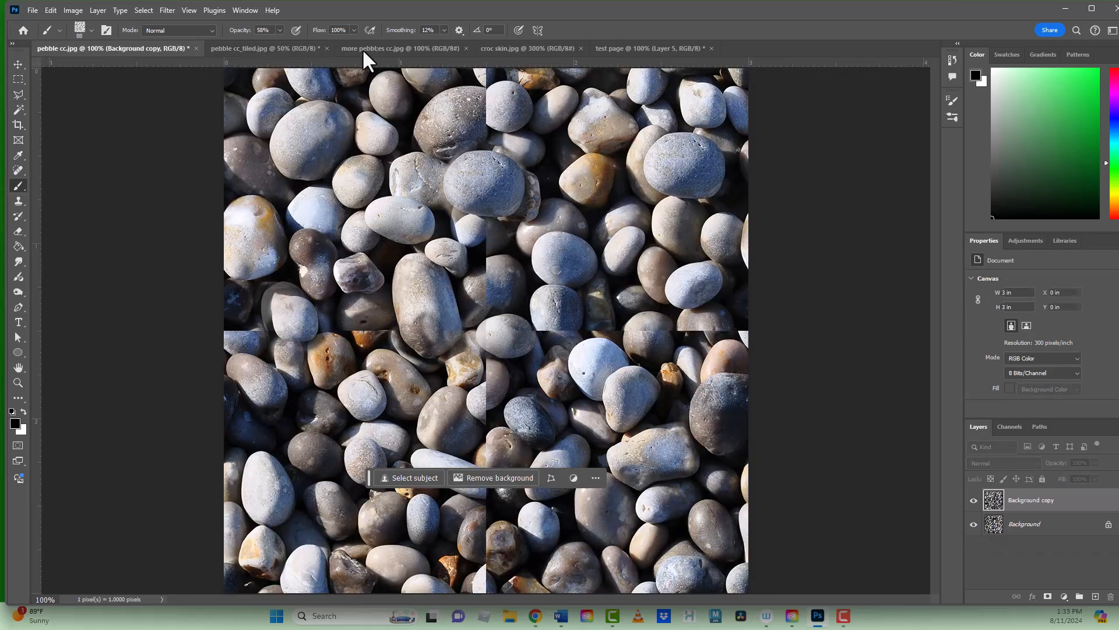
pyautogui.click(363, 50)
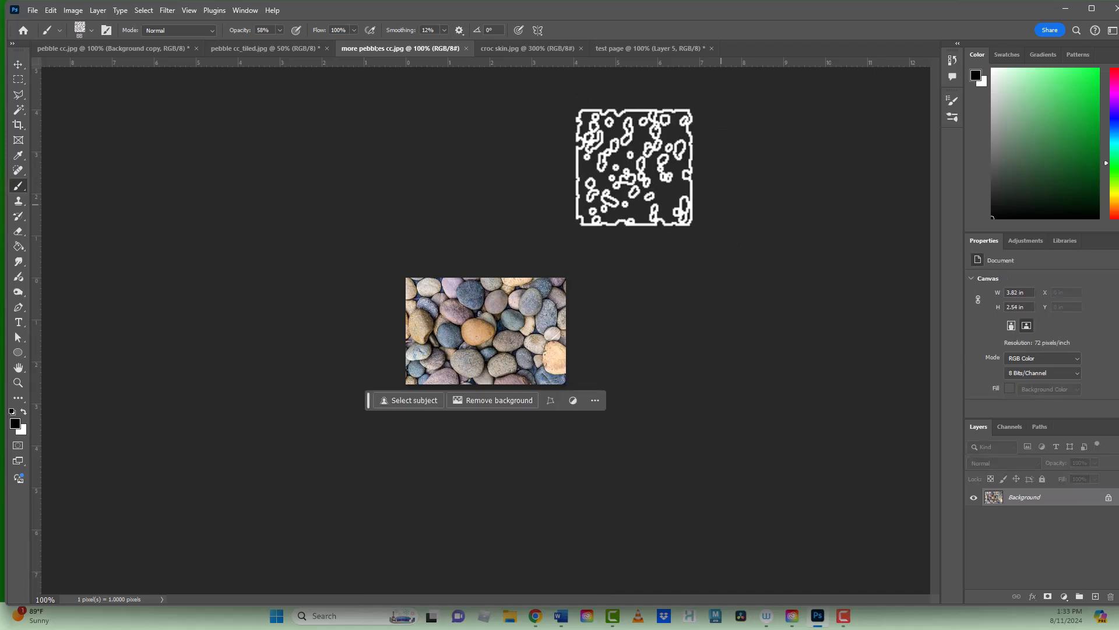
pyautogui.click(543, 48)
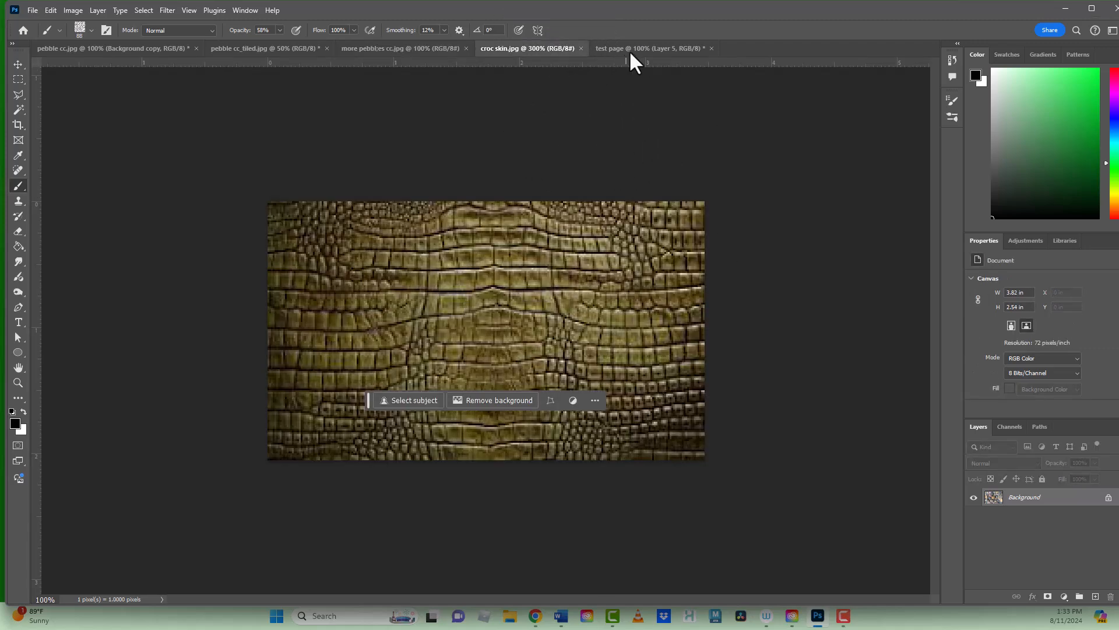